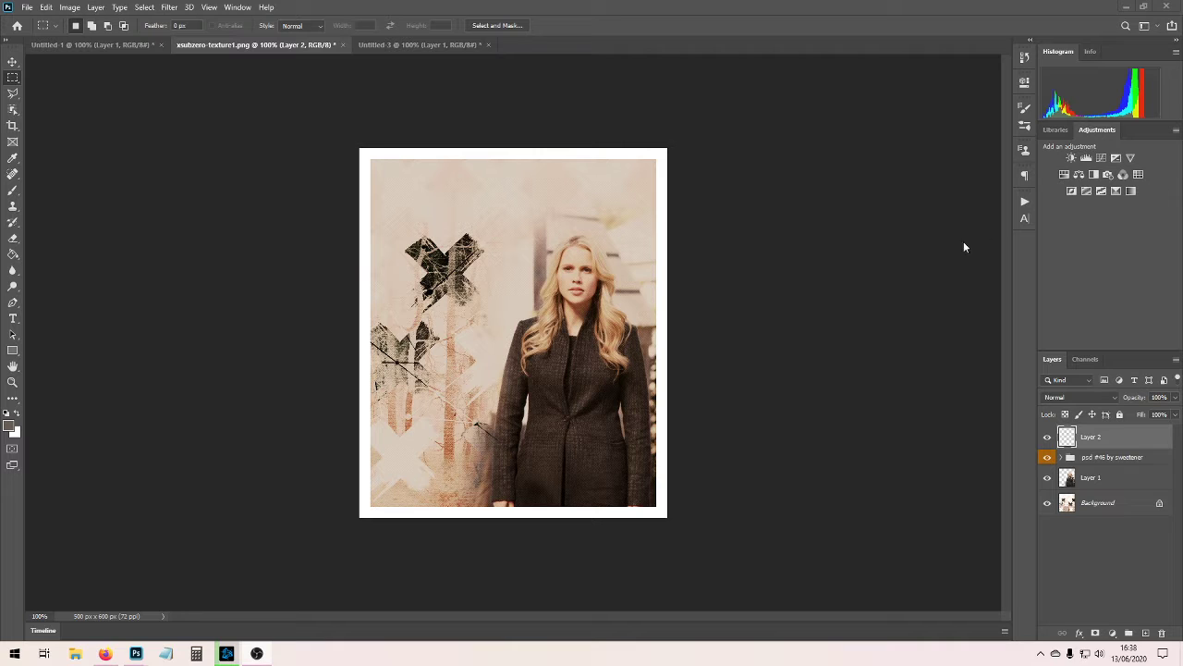
click(434, 45)
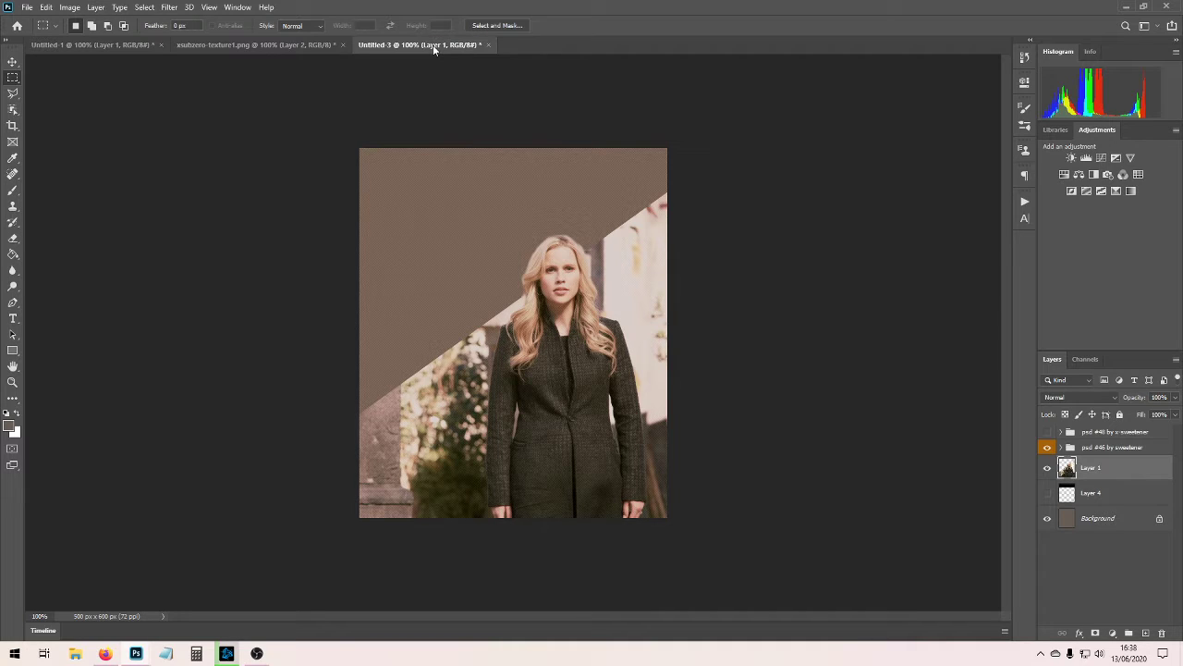
click(269, 44)
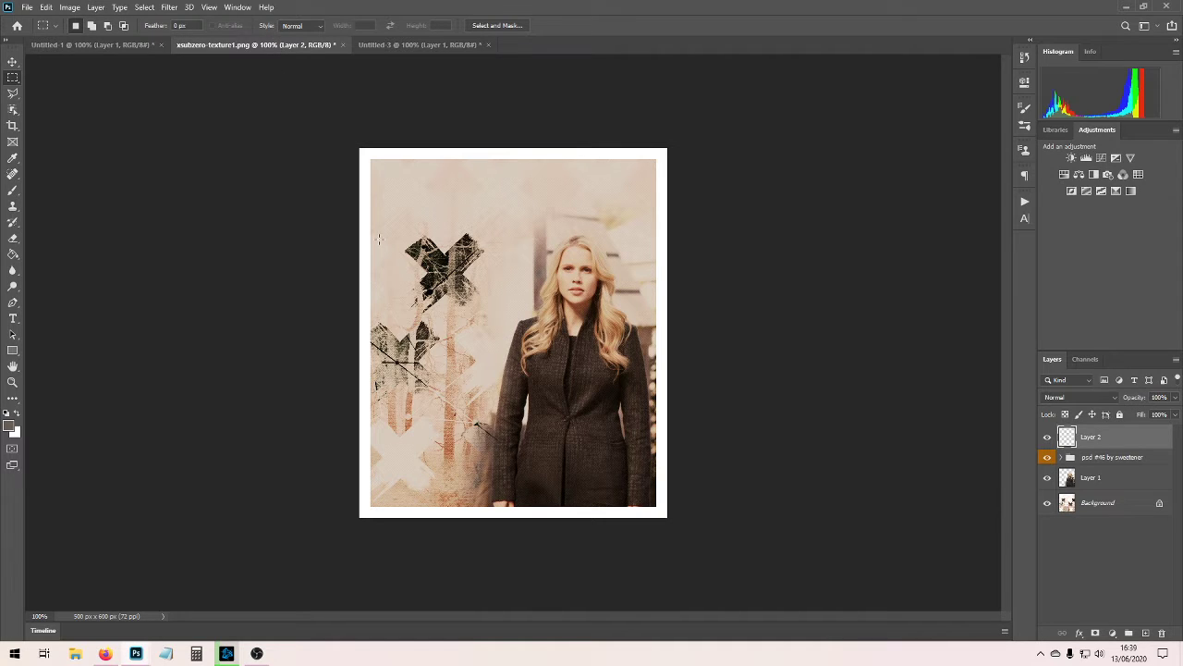
click(93, 44)
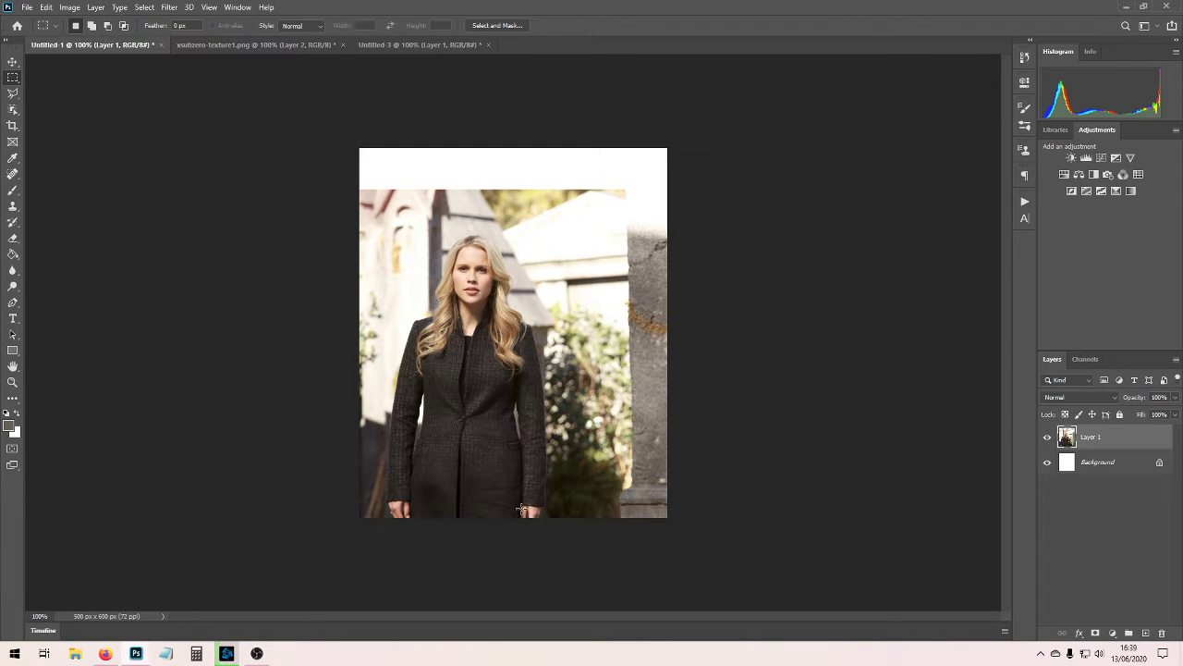
click(228, 46)
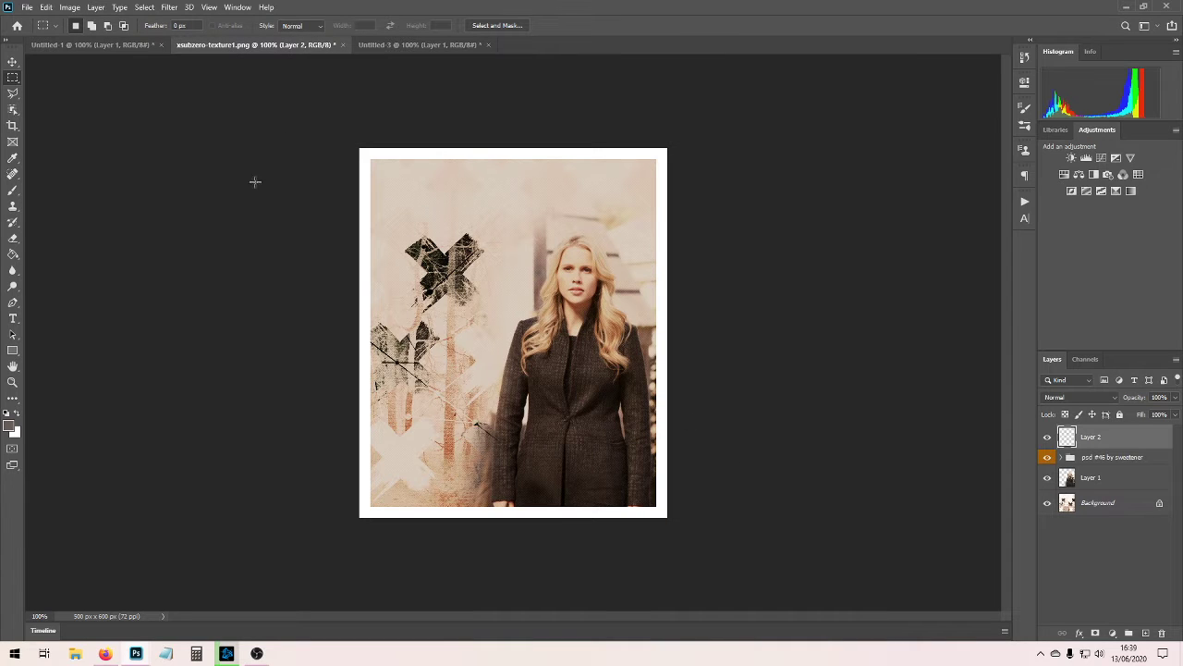
Move the photo layer in Untitled-1 sideways to X about 530 px so the woman stands on the right of the canvas.
click(119, 46)
key(v)
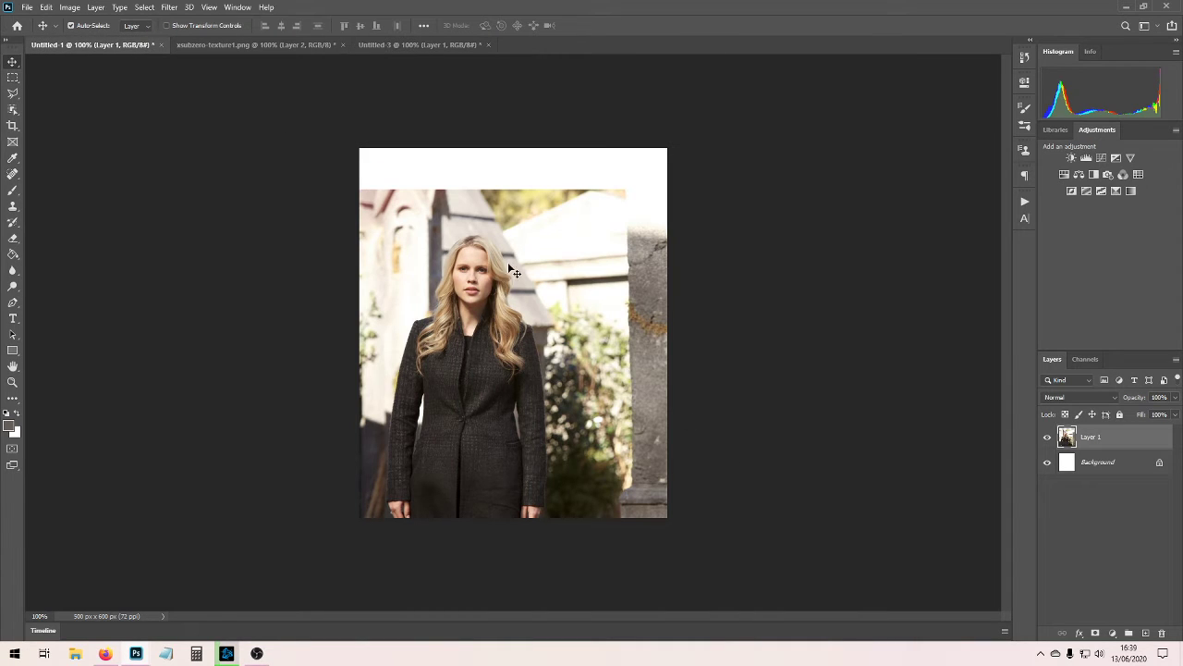
key(ctrl+t)
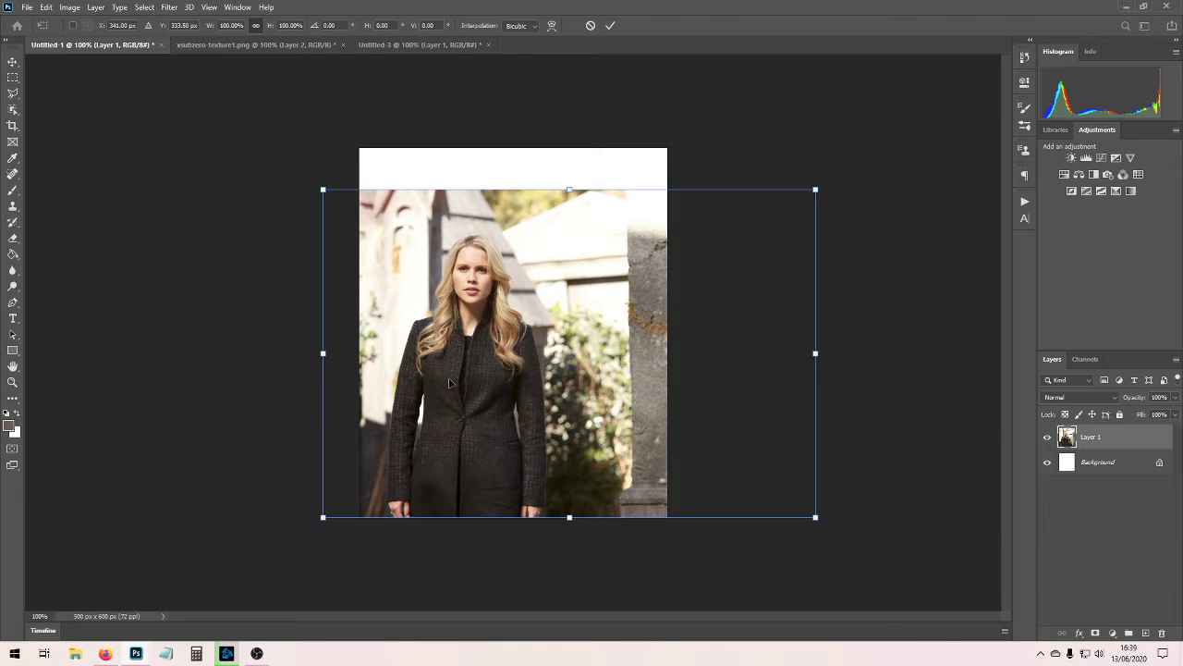
drag(449, 382, 570, 386)
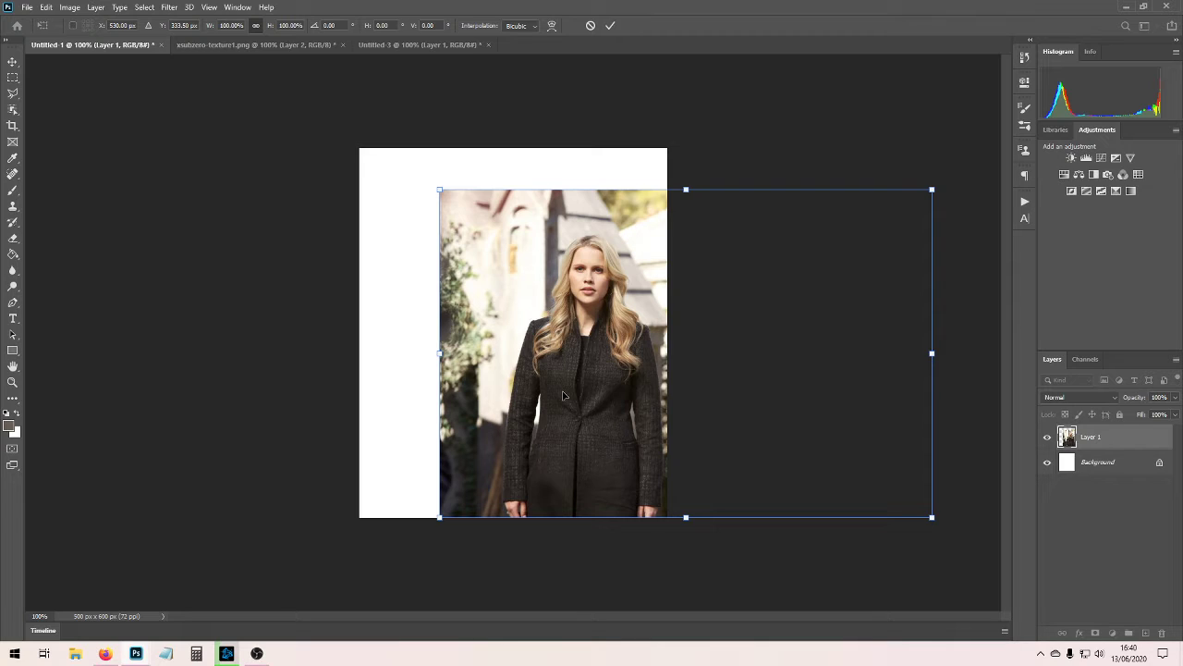
key(Return)
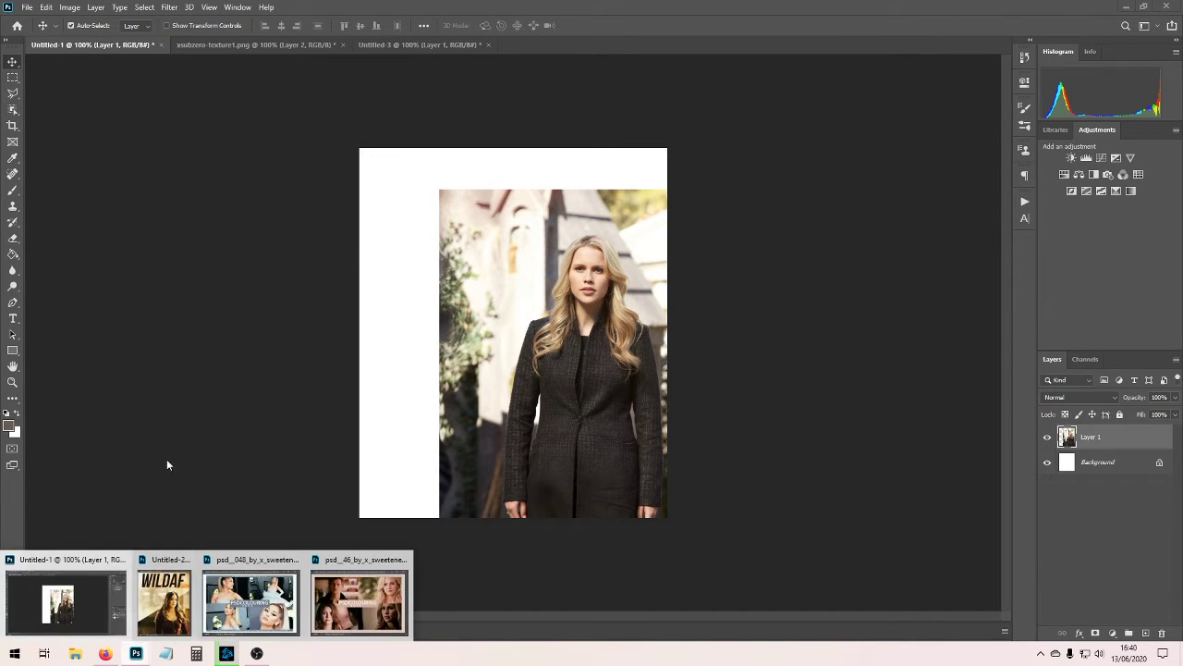
Copy the crosses texture from xsubzero-texture1.png into Untitled-1 as a new layer, keeping both documents docked.
click(248, 41)
drag(249, 41, 520, 328)
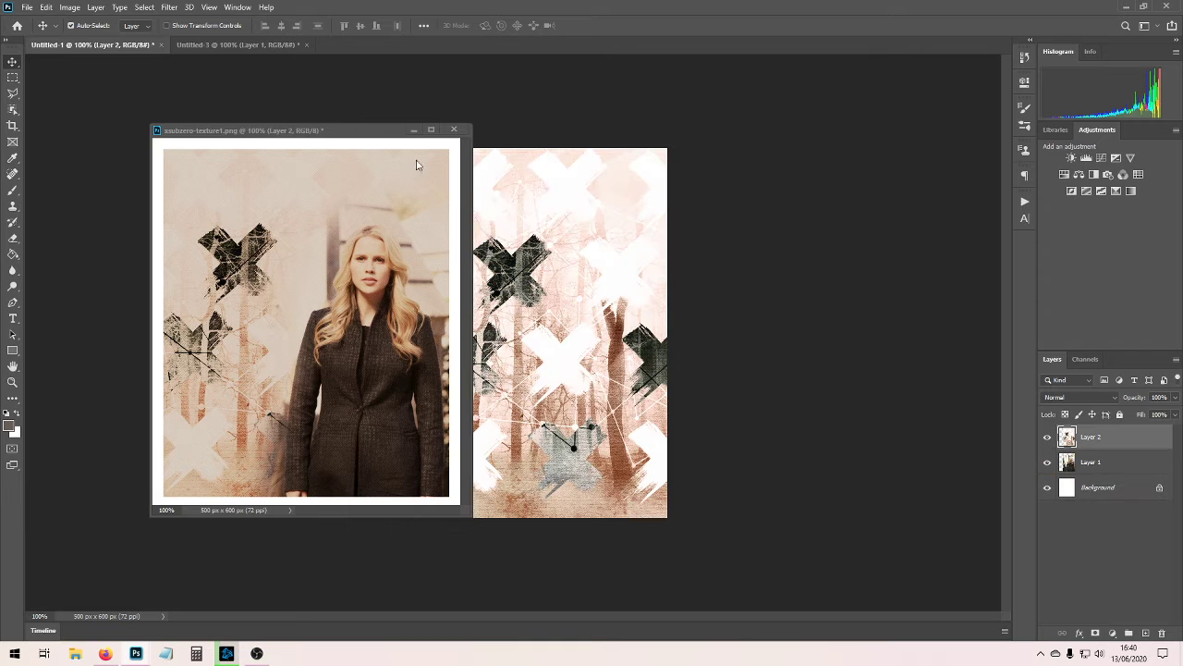
drag(405, 129, 444, 46)
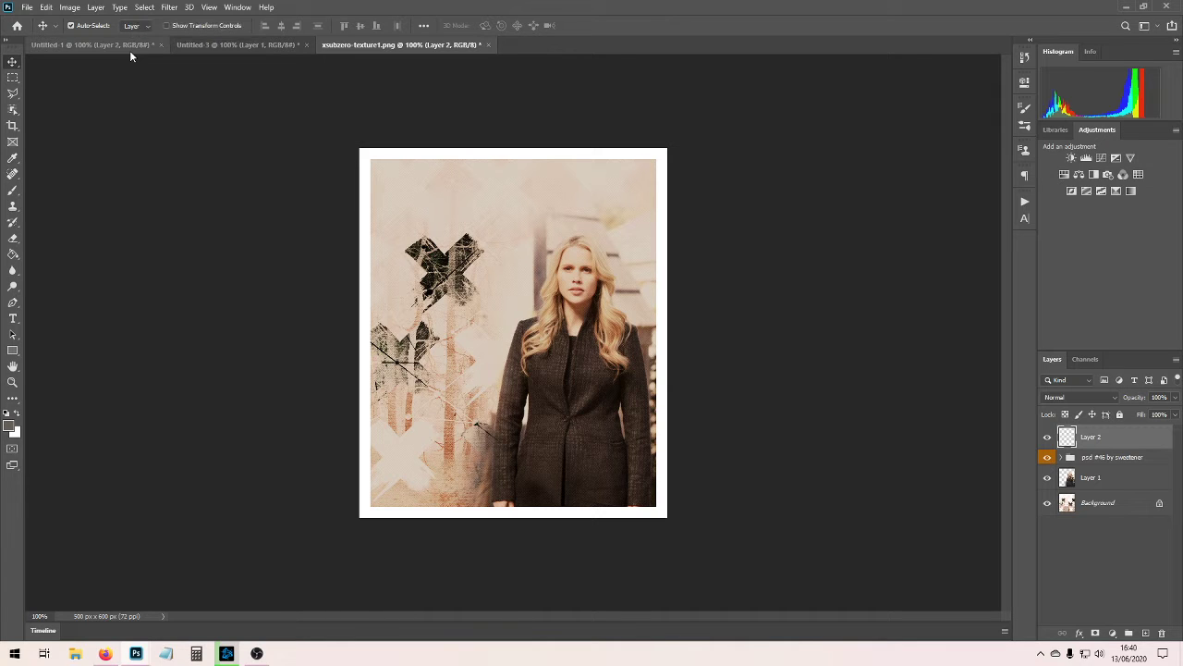
click(130, 46)
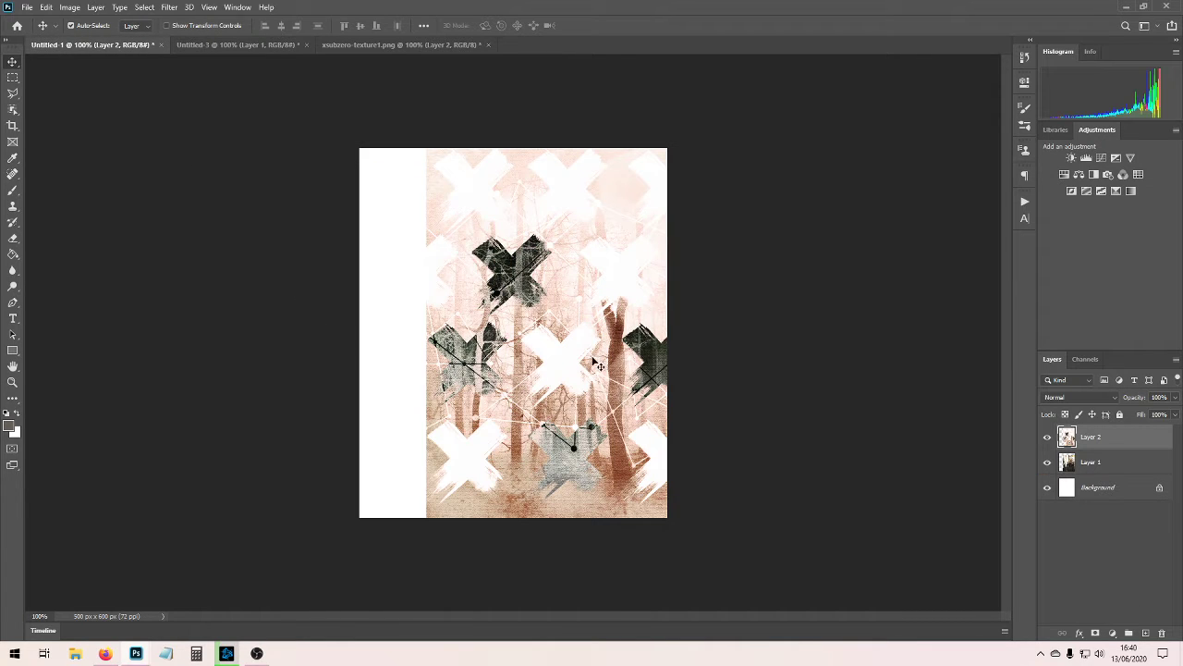
Shift the crosses texture to cover the whole canvas and place its layer beneath the photo layer.
key(ctrl+t)
drag(546, 326, 477, 317)
key(Return)
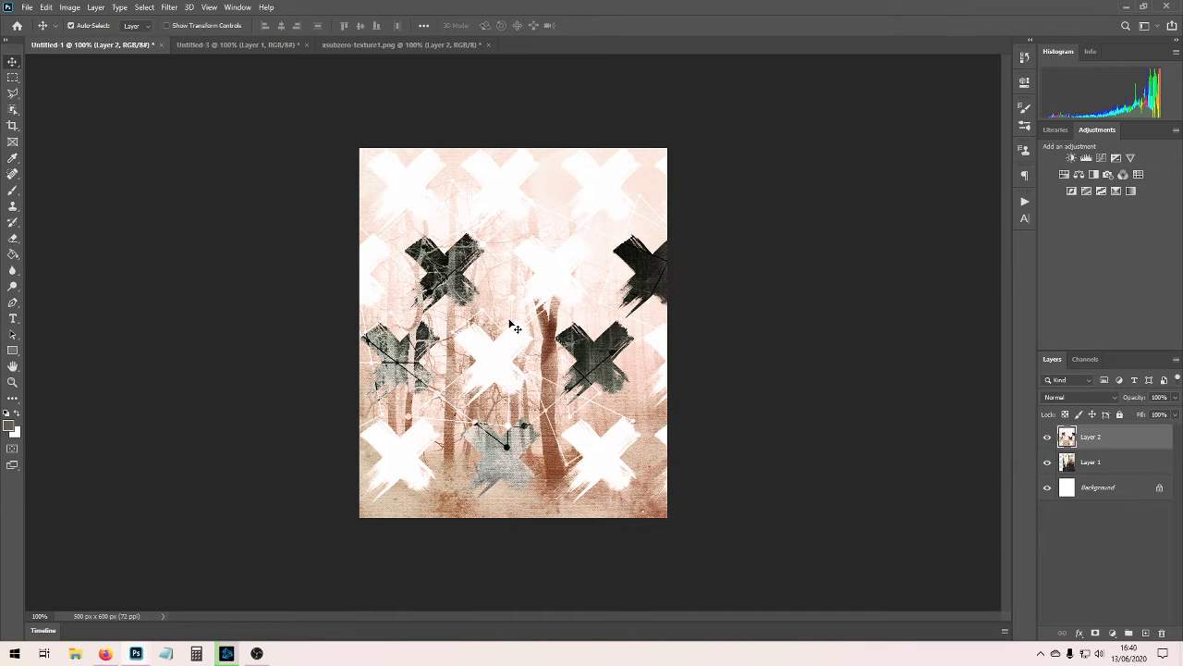
drag(1100, 438, 1104, 475)
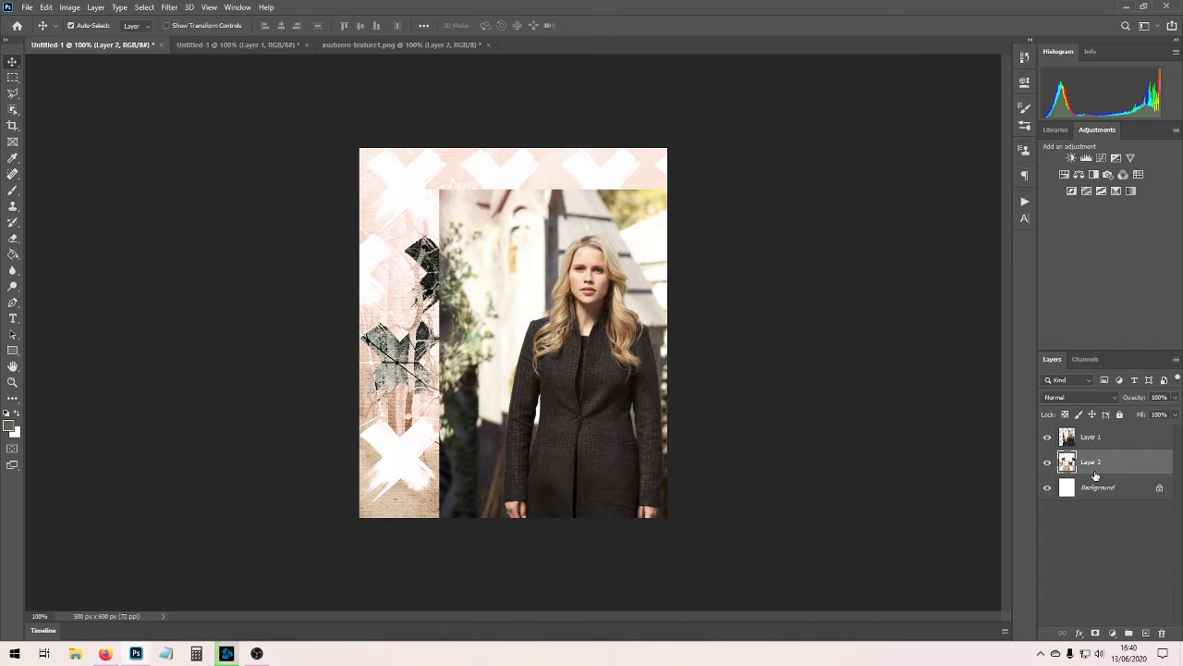
Set up the Eraser with a soft 171 px brush at 0% hardness and make the photo layer active.
click(14, 239)
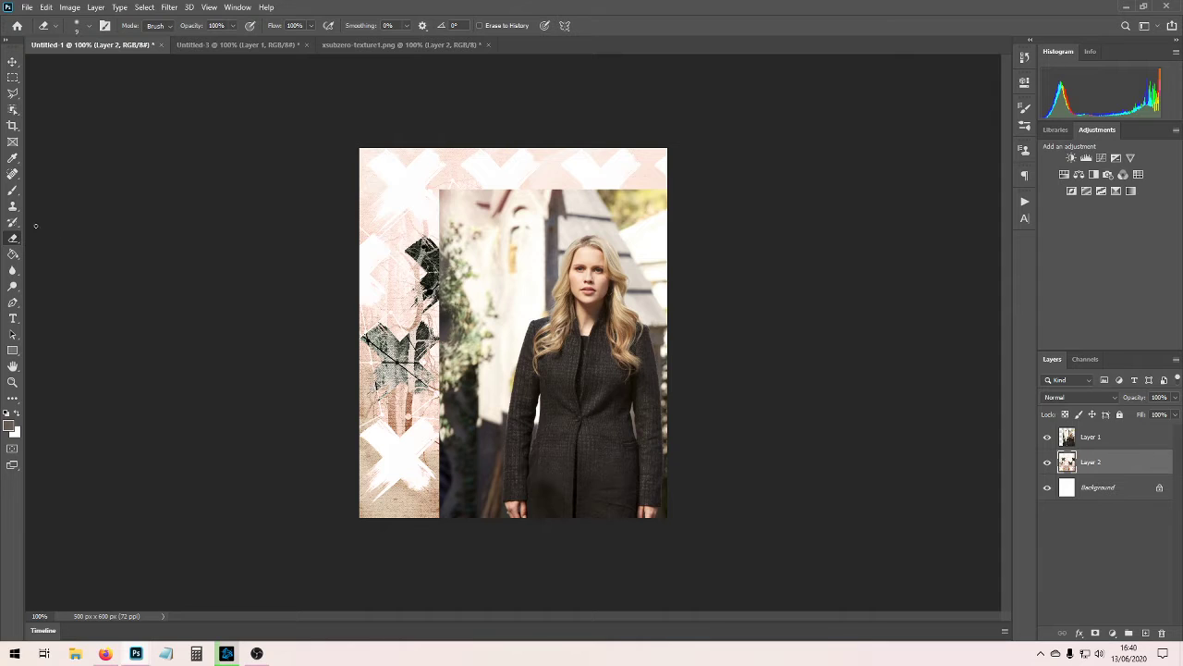
click(89, 26)
mouse_move(119, 66)
mouse_down()
mouse_move(129, 65)
mouse_move(113, 65)
mouse_up()
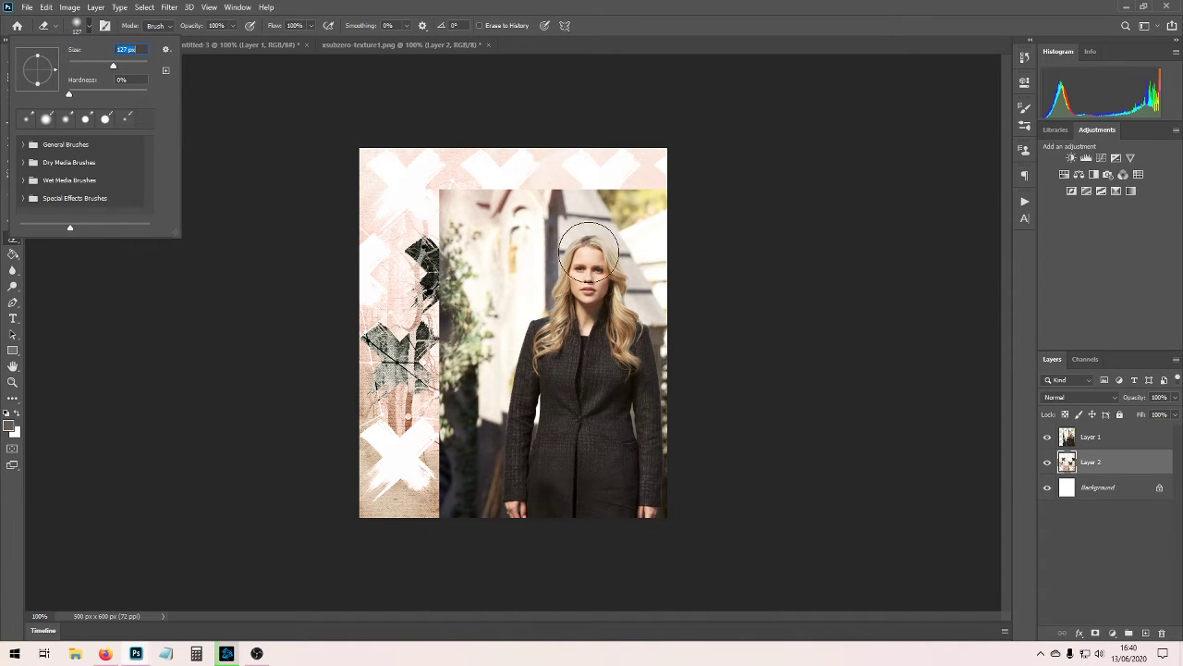
drag(119, 67, 122, 66)
key(Tab)
key(Return)
click(1076, 442)
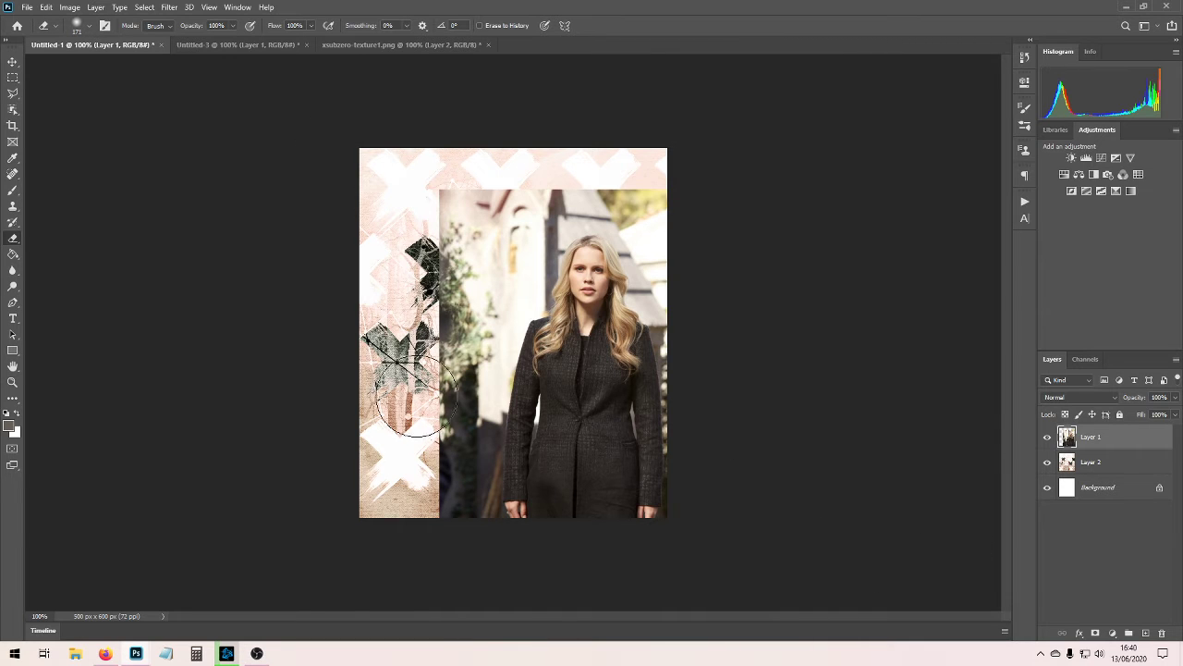
Erase the photo's background around the woman so it blends softly into the crosses texture.
mouse_move(514, 182)
mouse_down()
mouse_move(432, 227)
mouse_move(603, 175)
mouse_move(680, 207)
mouse_move(611, 166)
mouse_move(488, 227)
mouse_move(443, 366)
mouse_move(438, 520)
mouse_move(449, 335)
mouse_move(476, 258)
mouse_move(445, 478)
mouse_move(435, 510)
mouse_move(402, 508)
mouse_up()
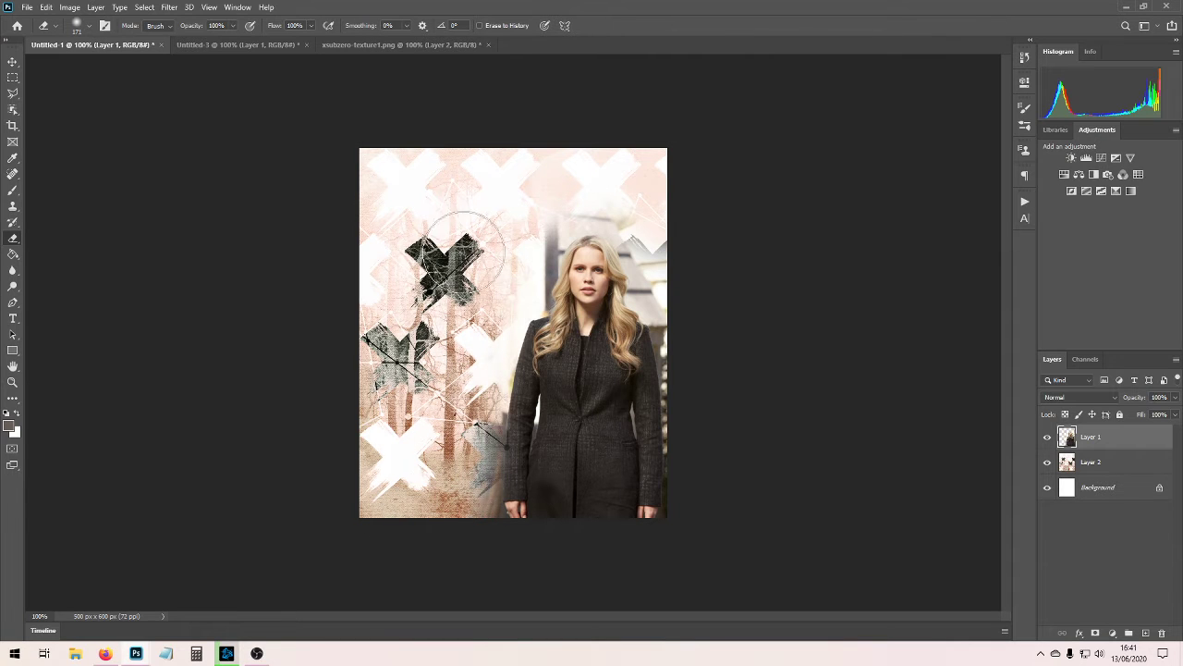
mouse_move(484, 241)
mouse_down()
mouse_move(500, 248)
mouse_move(509, 232)
mouse_up()
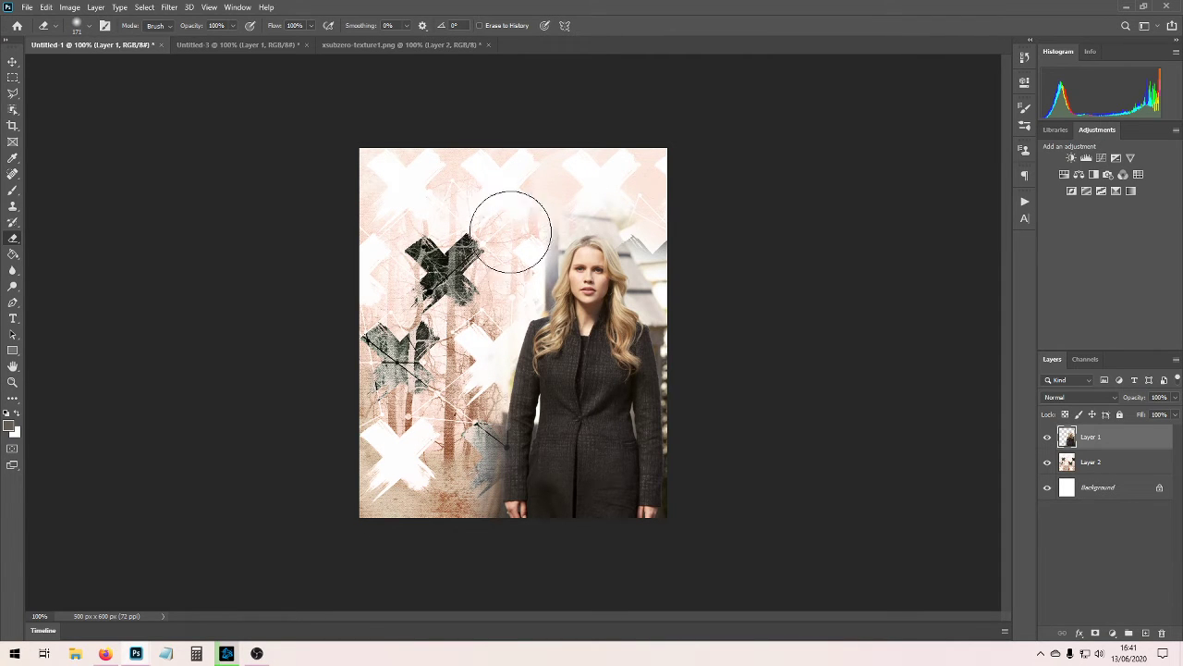
drag(686, 242, 699, 267)
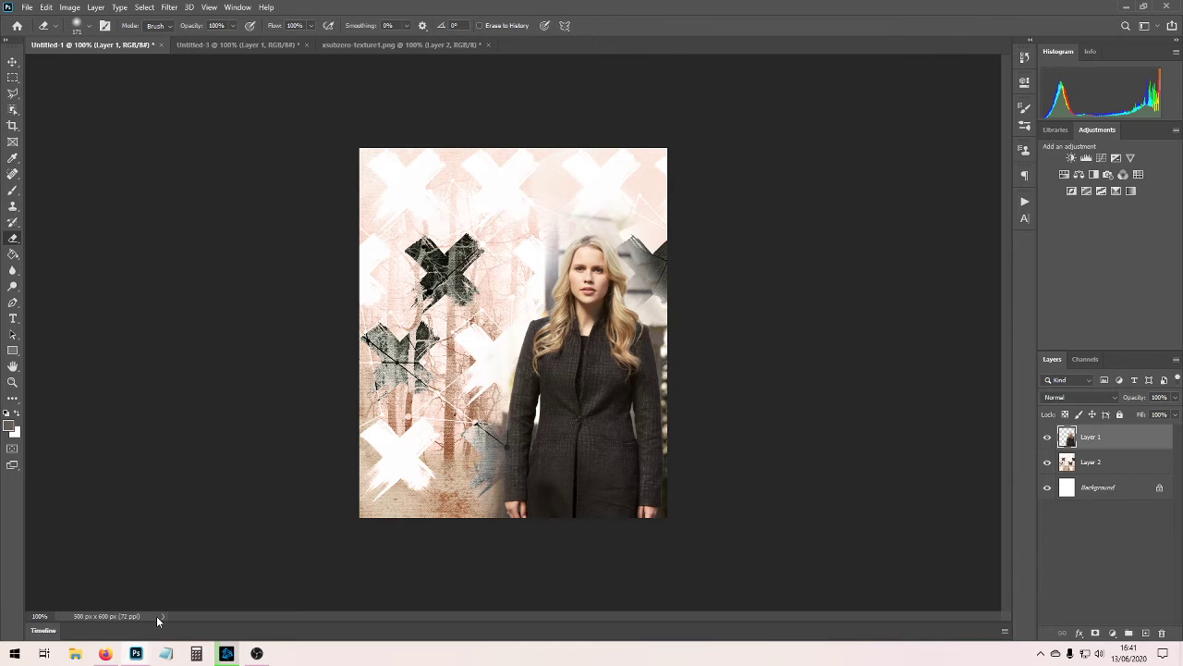
click(239, 44)
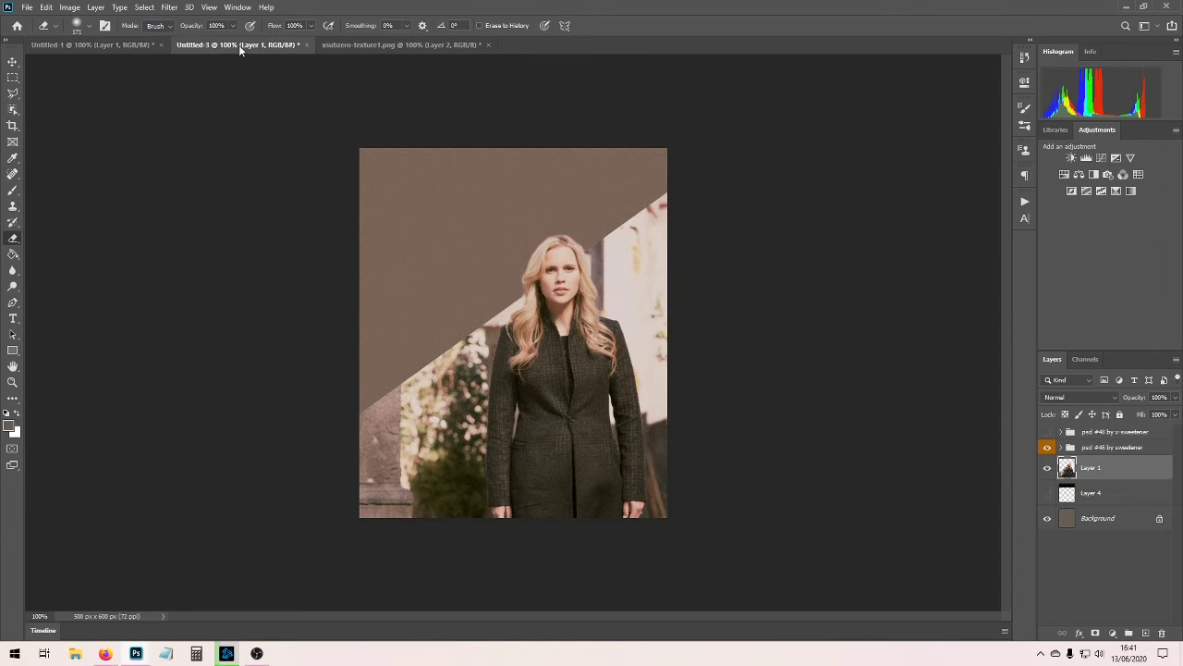
click(361, 44)
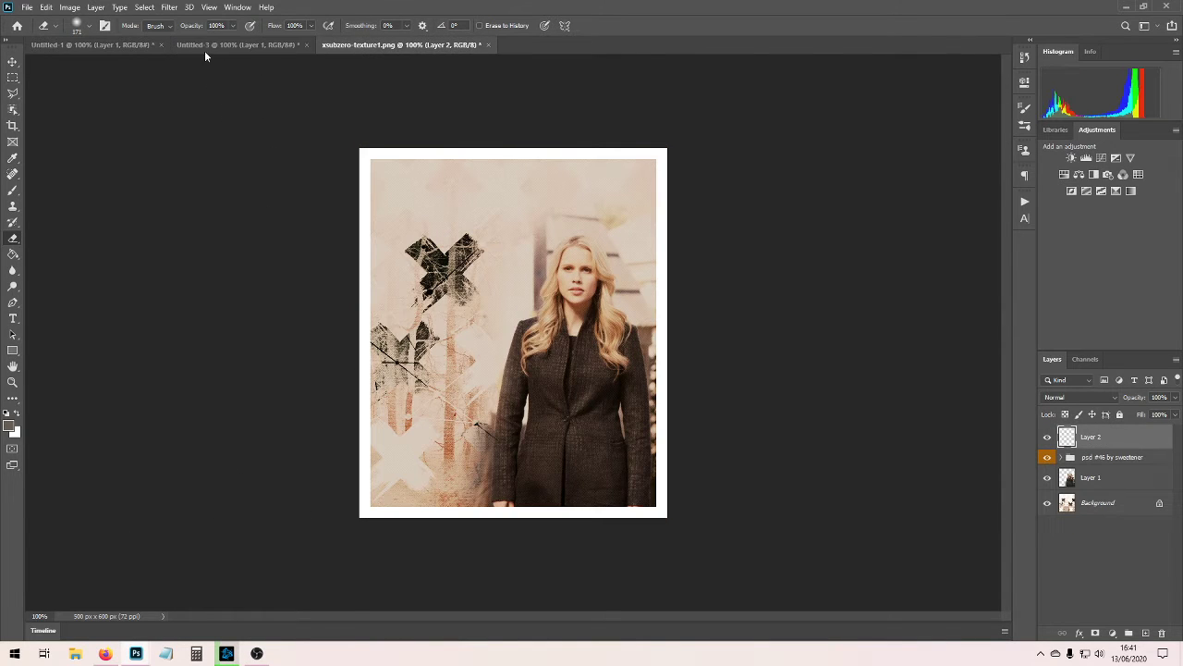
click(131, 47)
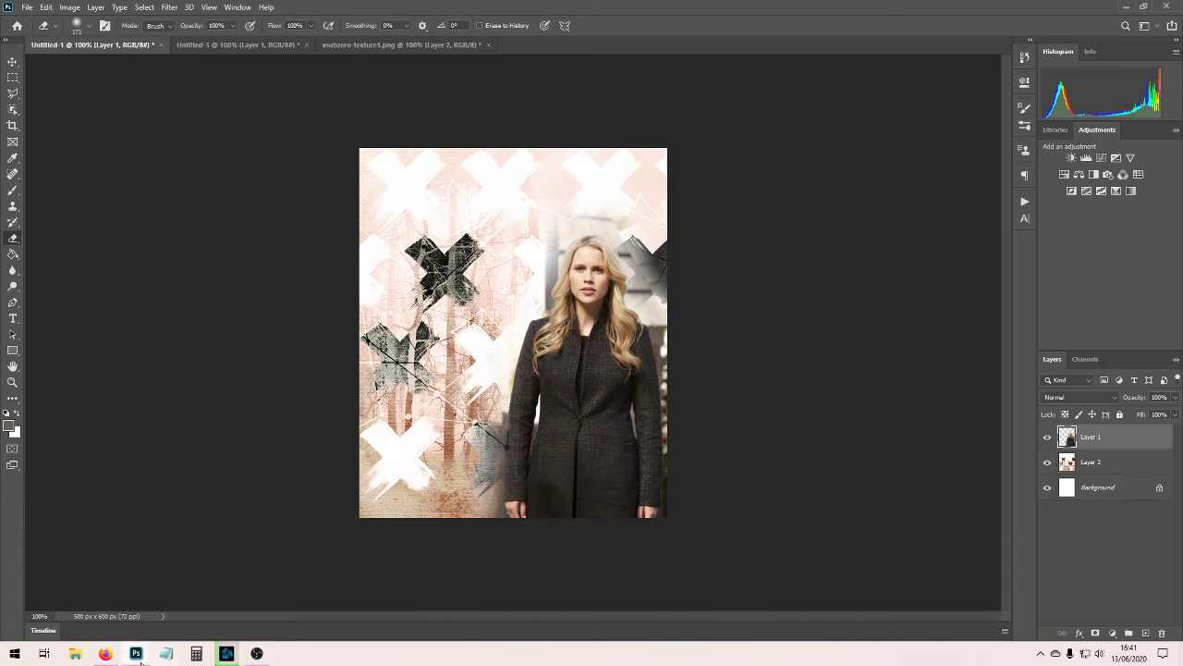
Copy the "psd #46 by sweetener" colouring group from its PSD file onto the Untitled-1 composition.
mouse_move(136, 653)
click(340, 599)
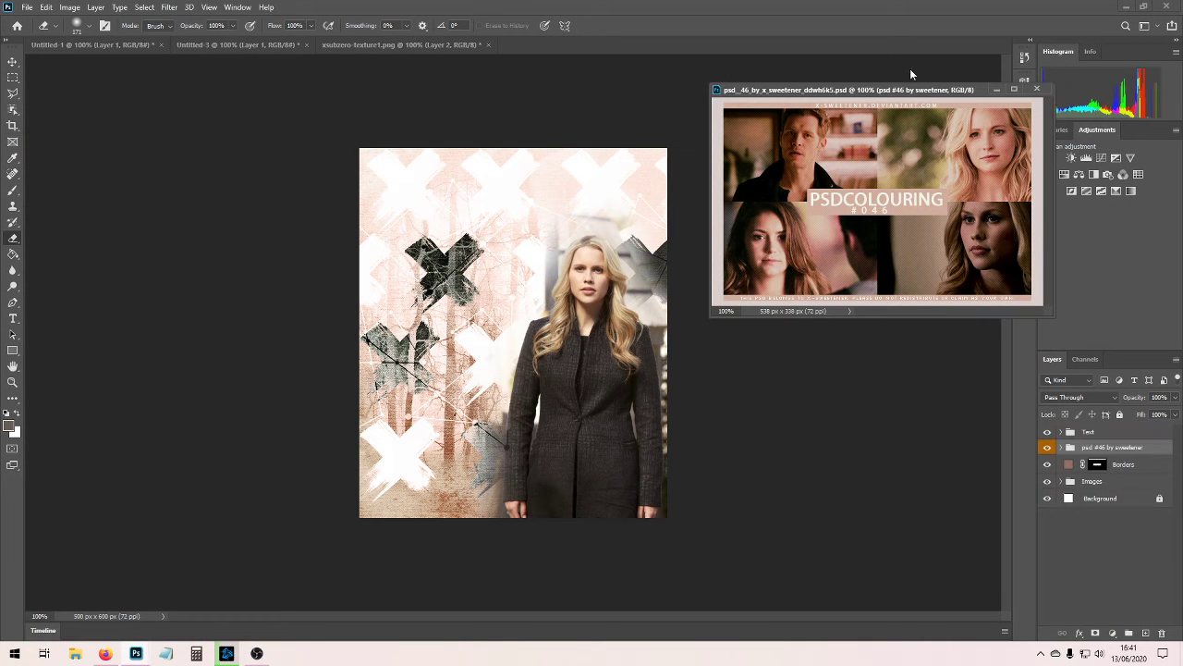
drag(901, 91, 309, 138)
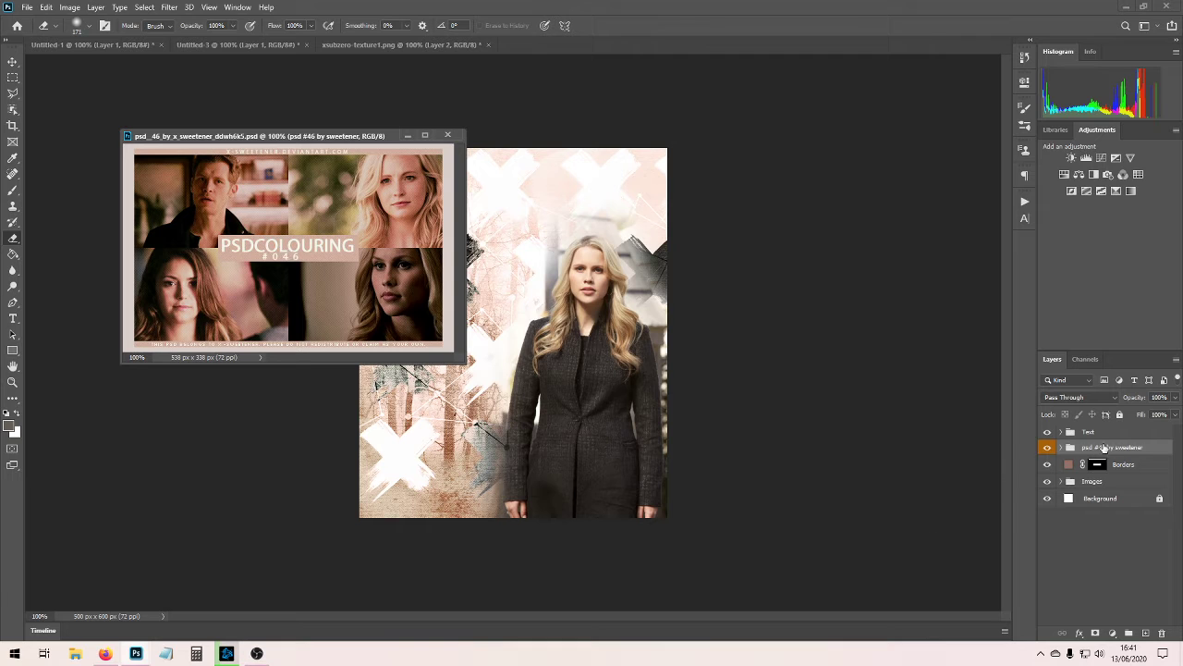
drag(1101, 448, 489, 409)
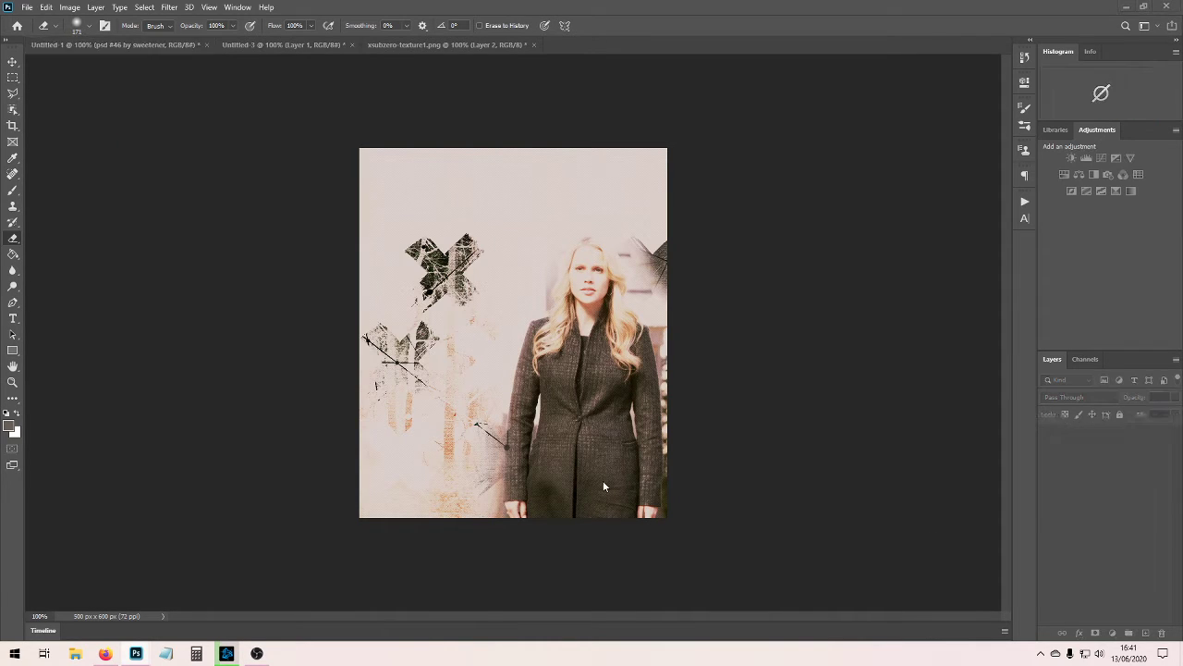
Lower the opacity of the Brightness/Contrast 1 layer inside the colouring group to 37%.
click(1061, 432)
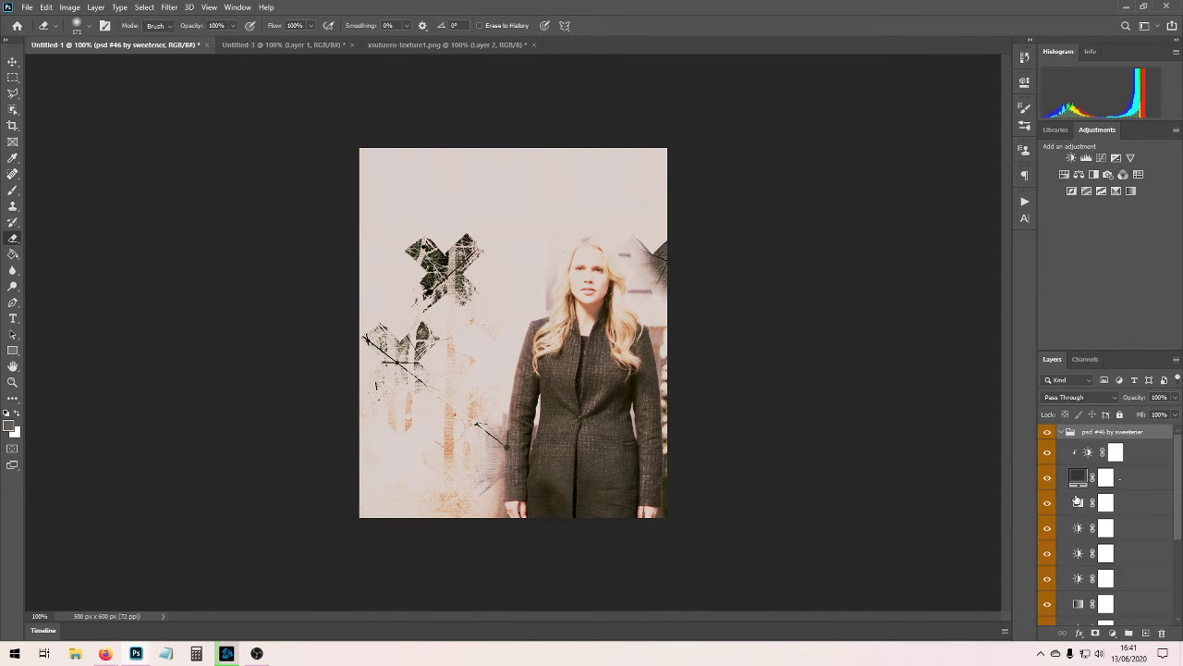
scroll(1142, 536, down, 3)
scroll(1143, 536, down, 1)
click(1140, 586)
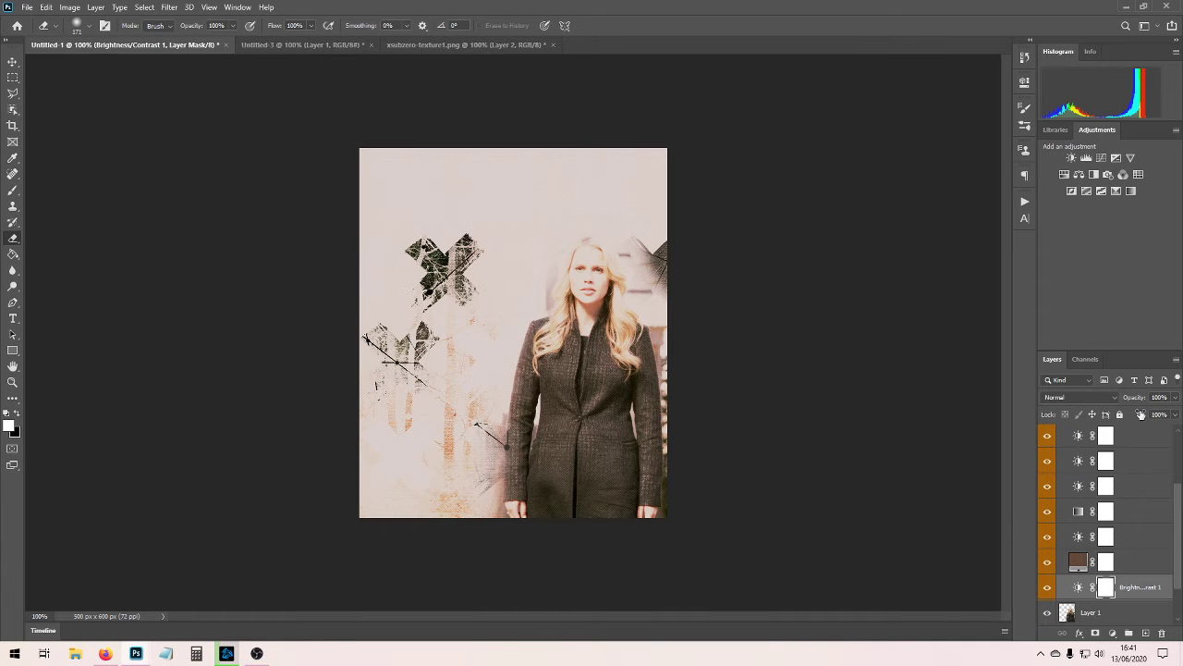
click(1174, 396)
drag(1159, 413, 1138, 409)
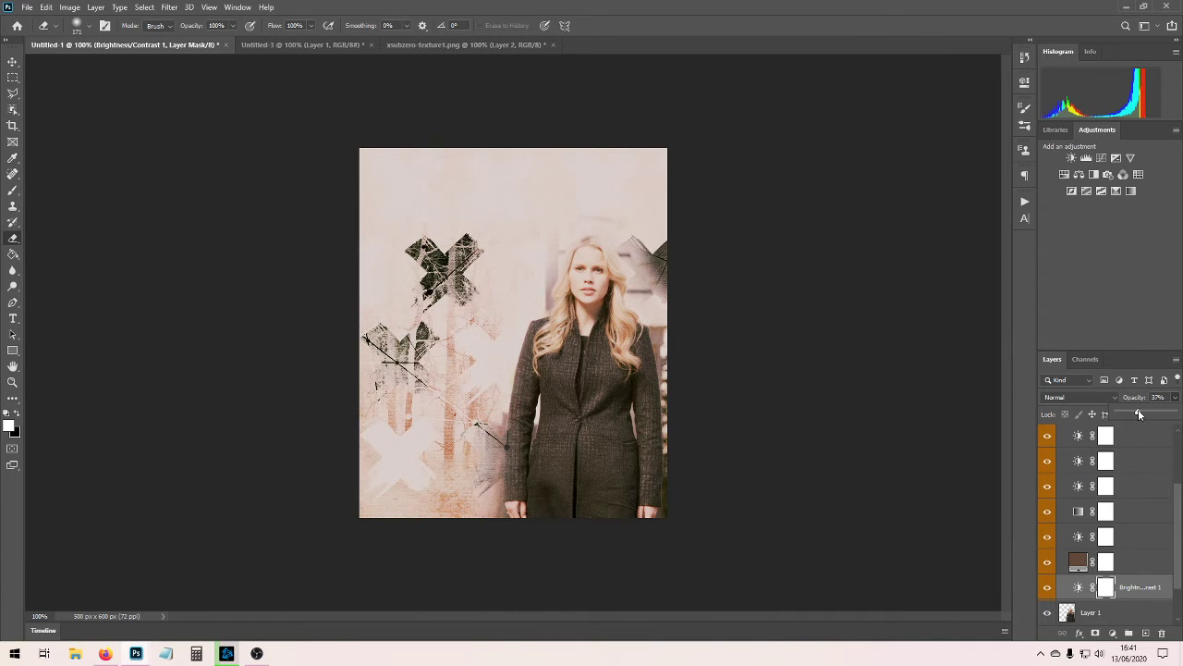
Preview the brightness layer above the brown fill without its effect, and hide the gradient map directly above it.
click(1049, 539)
click(1048, 539)
click(1046, 513)
Set the opacity of the brightness layer directly above the hidden gradient map to 40%.
click(1049, 487)
click(1049, 487)
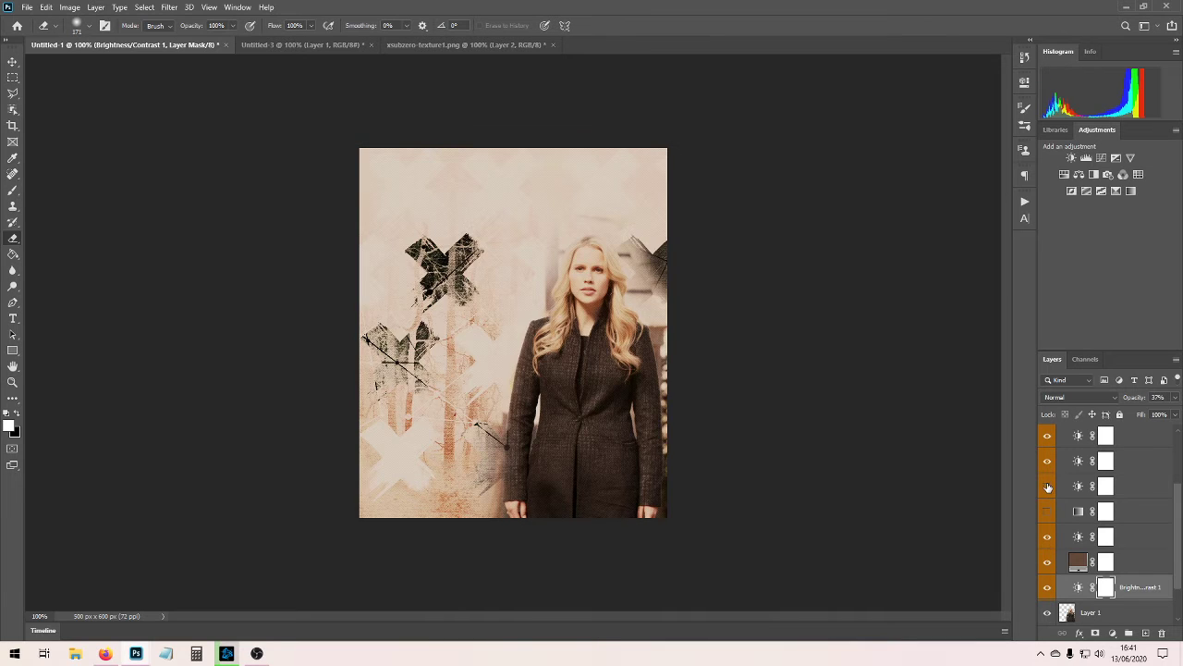
click(1048, 488)
click(1049, 487)
click(1105, 485)
click(1175, 397)
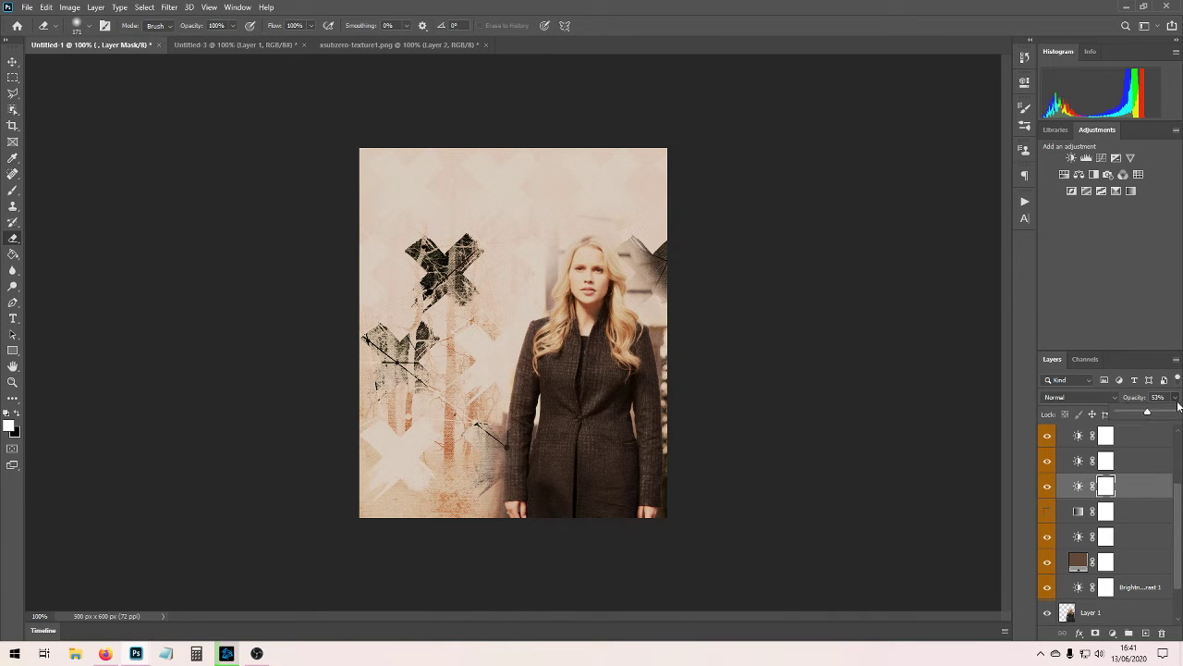
Check the effect of the upper adjustment layers, hide the upper gradient map, and collapse the colouring group.
scroll(1143, 472, up, 2)
click(1049, 509)
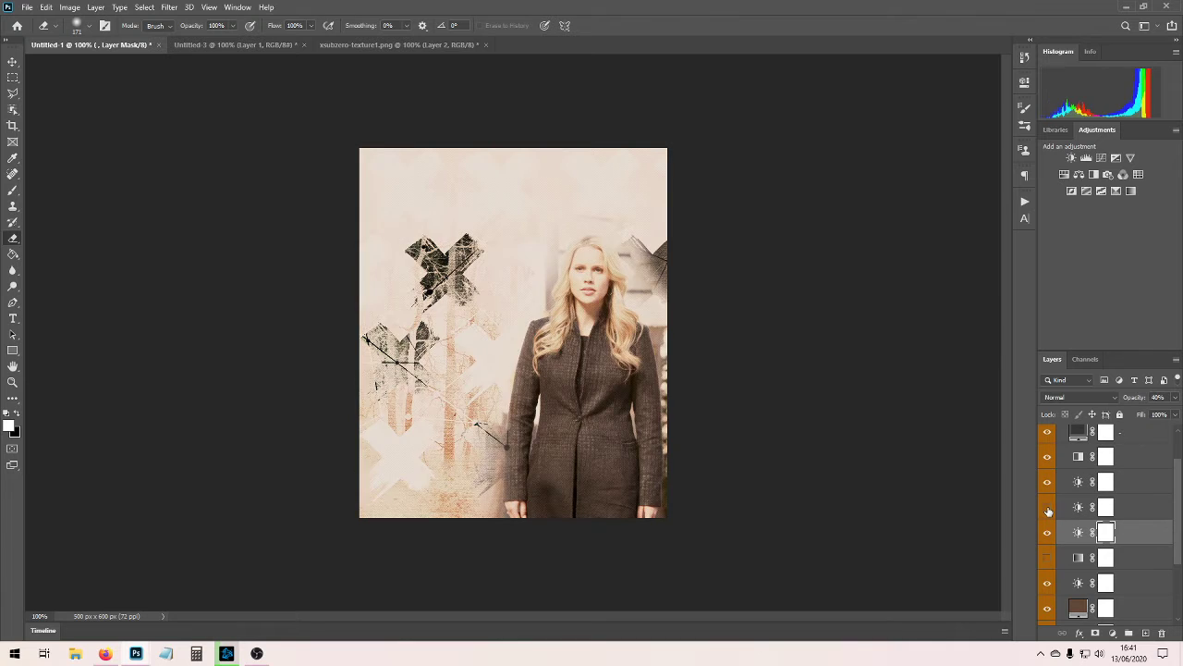
click(1049, 509)
click(1048, 480)
click(1048, 503)
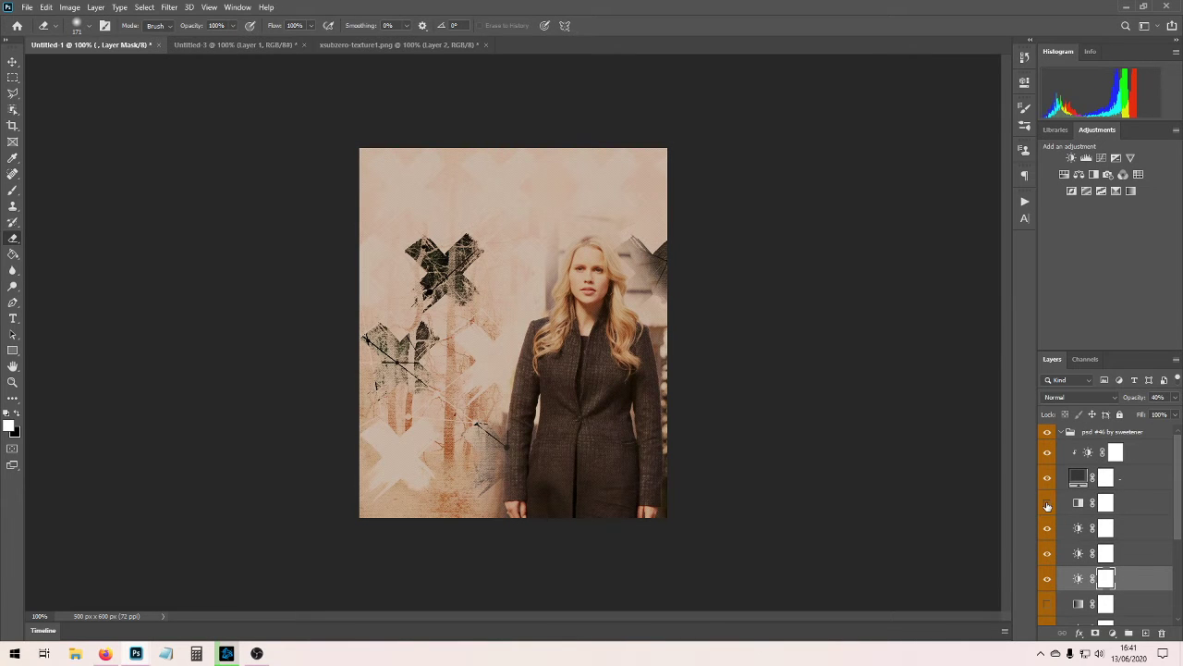
click(1062, 433)
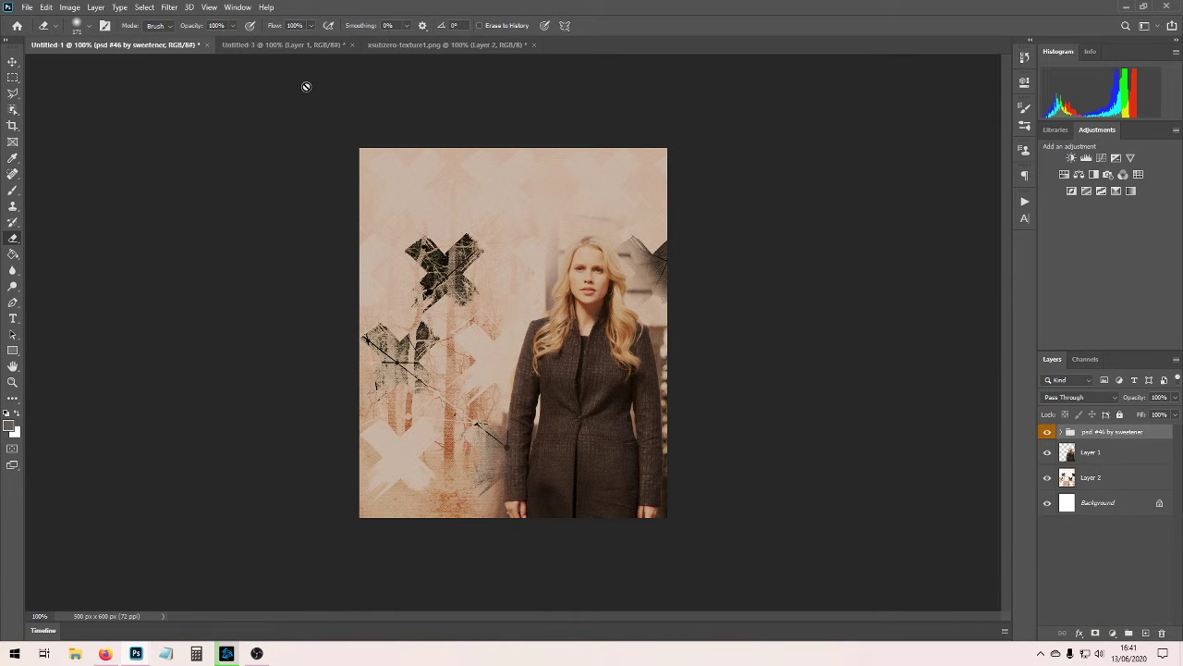
Compare the coloured Untitled-1 composition with the finished design in xsubzero-texture1.png.
click(292, 43)
click(437, 42)
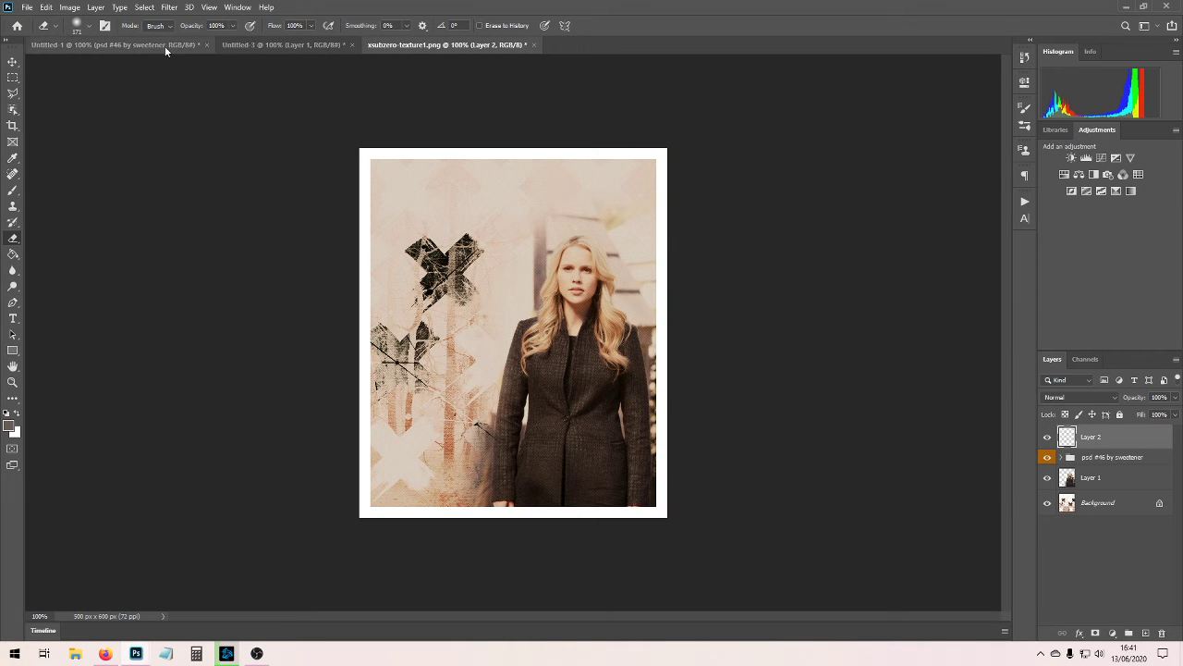
click(165, 45)
click(420, 47)
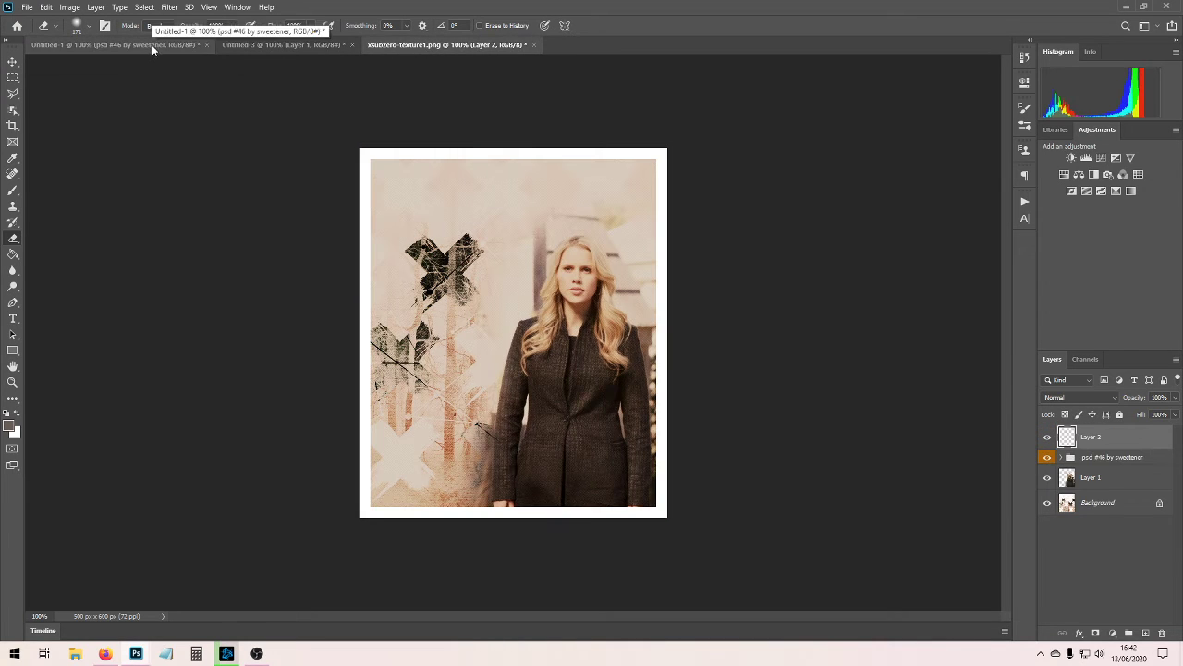
Merge the visible layers of the Untitled-1 document into the Background and add a new empty layer above it.
click(152, 44)
click(13, 78)
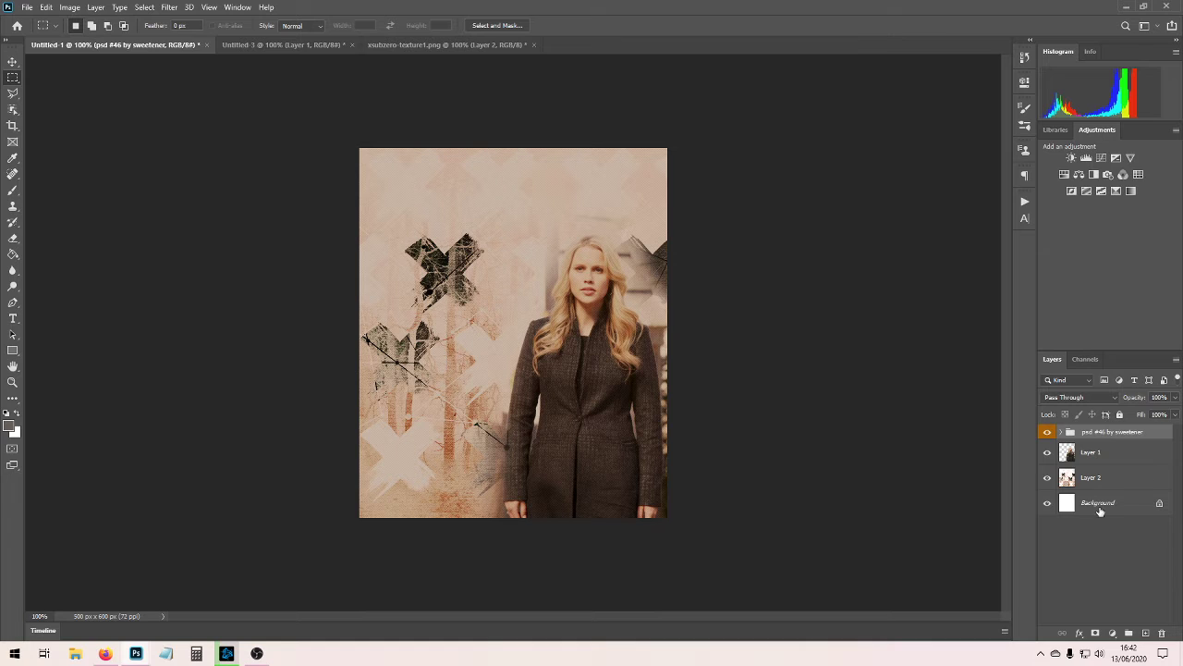
right_click(1100, 504)
click(1100, 462)
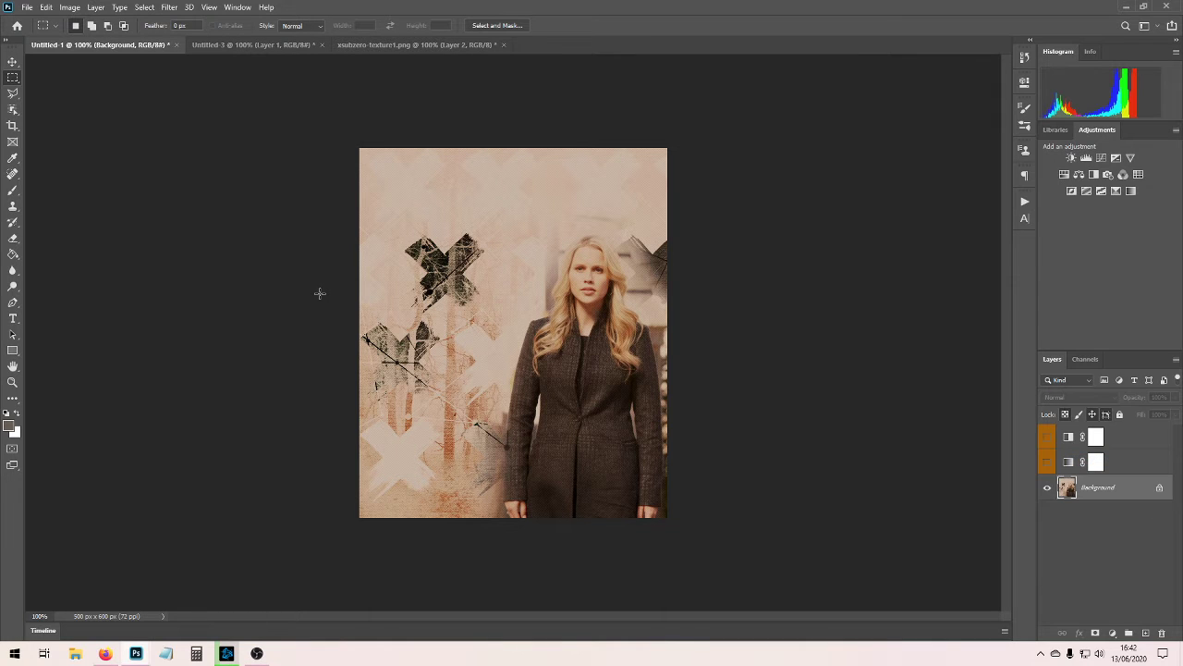
key(ctrl+shift+n)
key(Return)
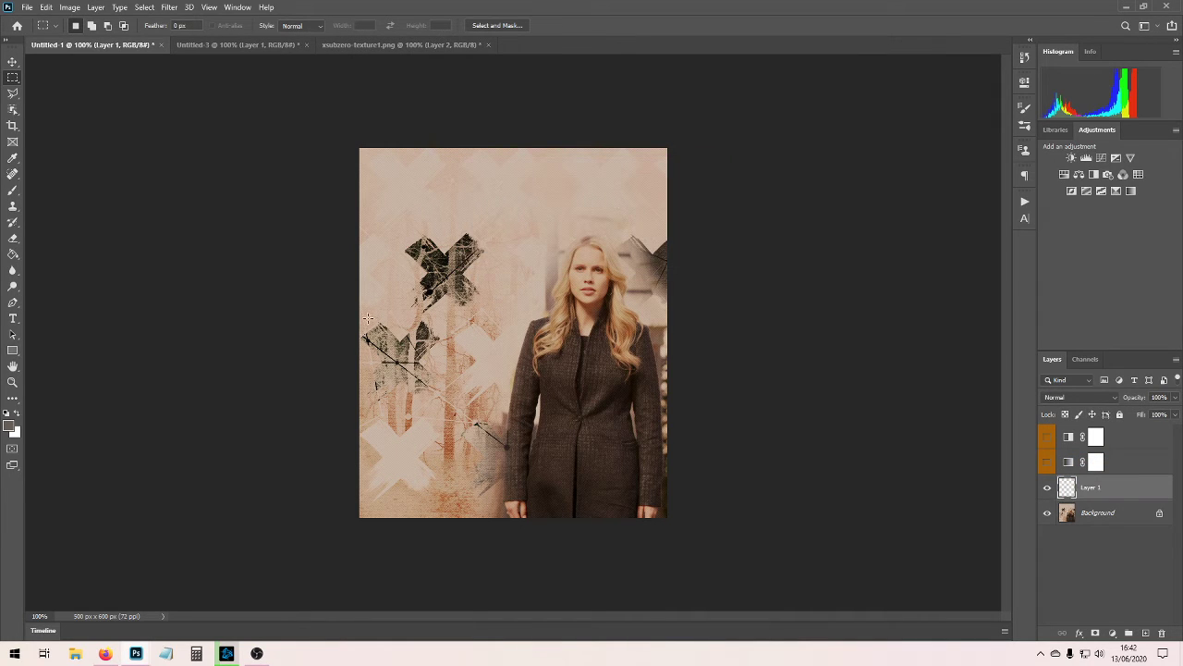
Frame the whole canvas on the new layer with a 35 px centred stroke in white (ffffff).
right_click(426, 315)
click(415, 286)
key(ctrl+a)
right_click(426, 259)
click(470, 418)
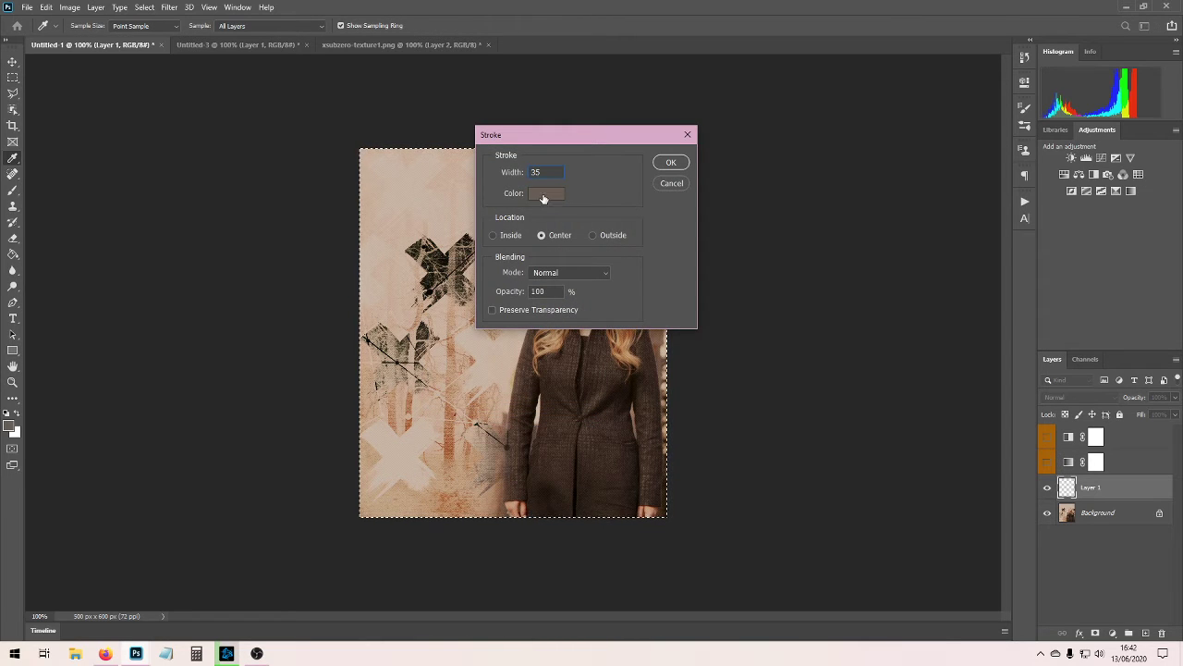
click(544, 196)
text(ffffff)
click(738, 330)
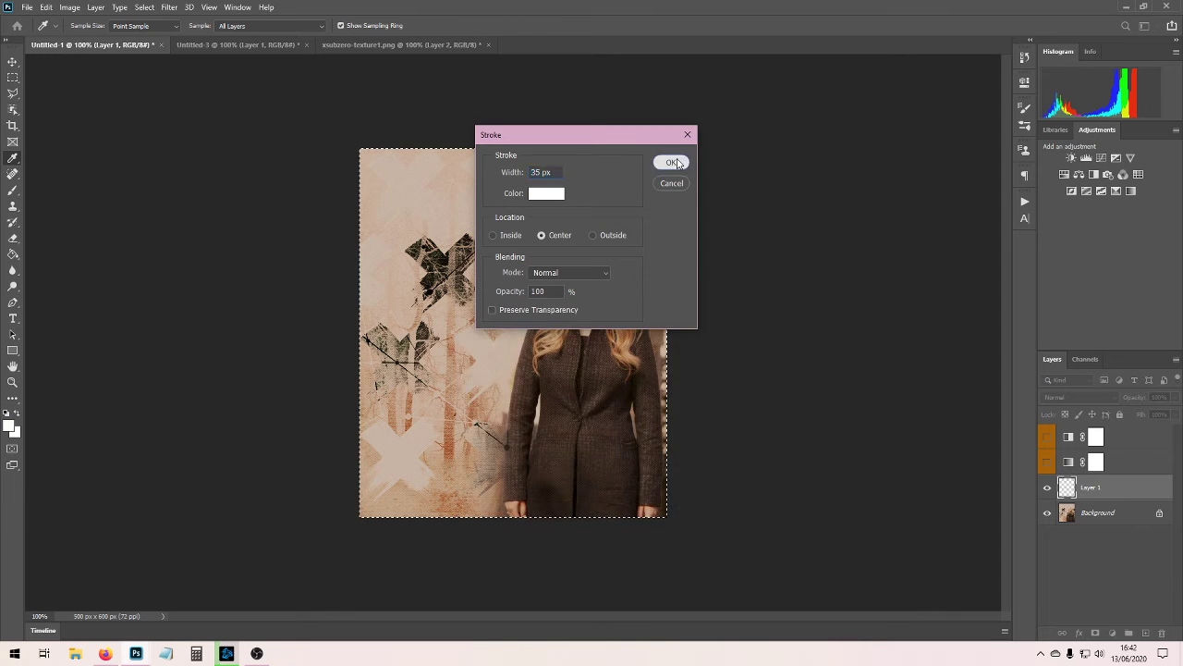
key(Return)
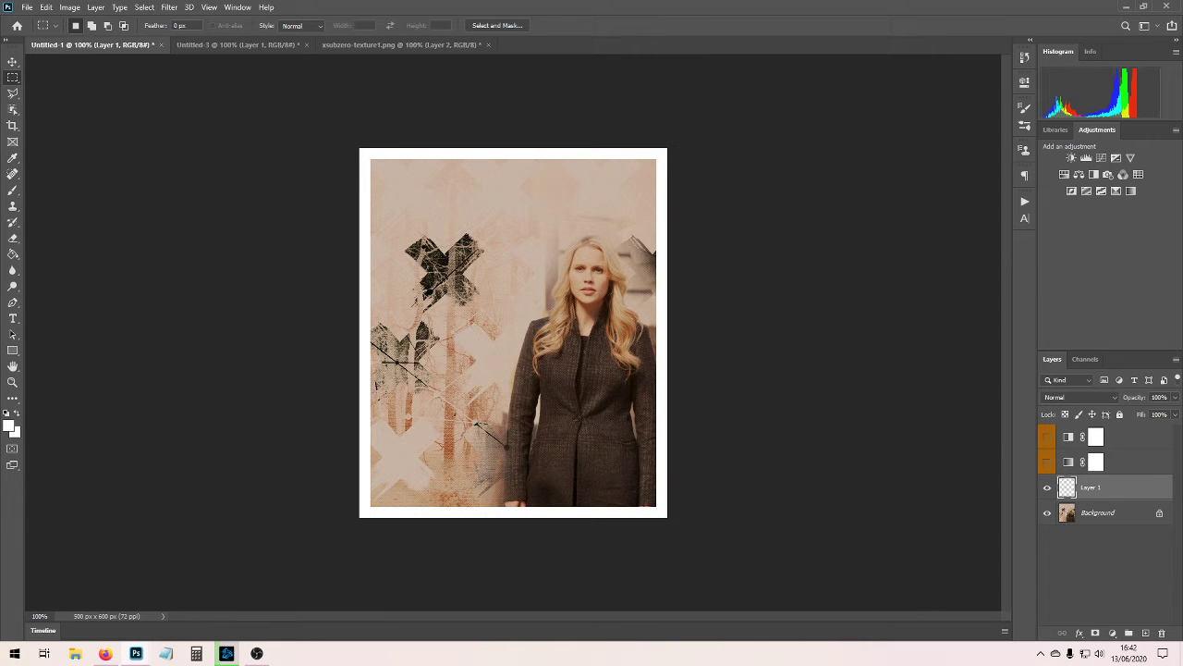
Run action 01 from the sharpening 2019 set on the Background with the white border layer hidden, and show the border again.
click(1047, 487)
click(1082, 512)
click(1024, 201)
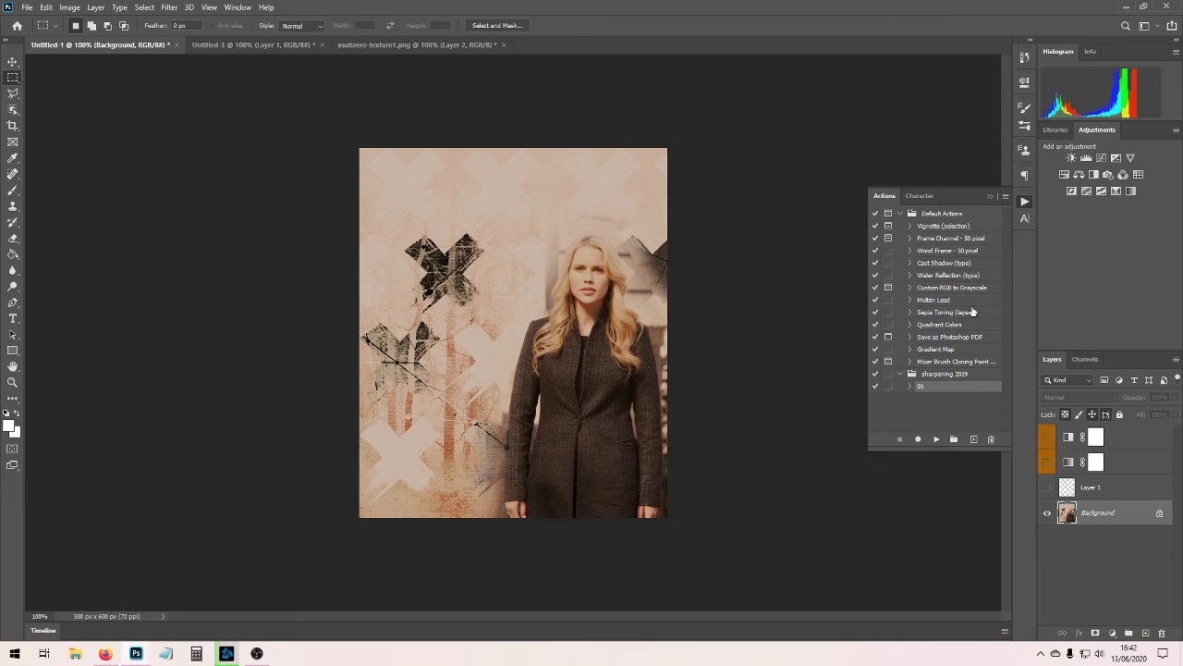
click(936, 439)
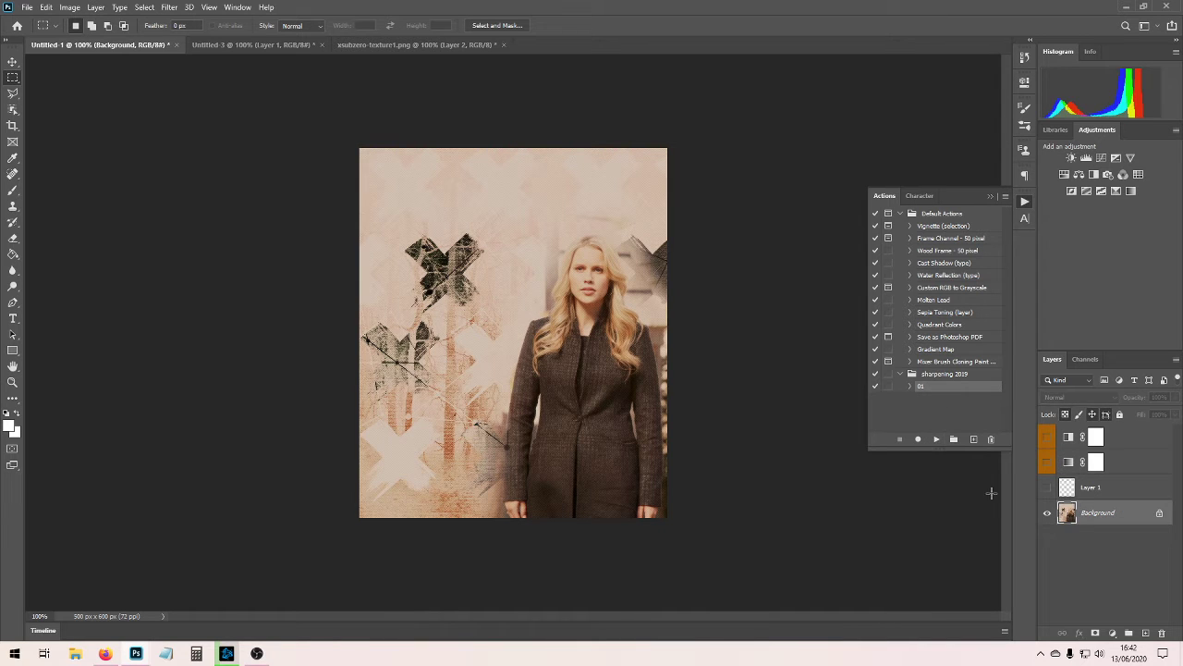
click(1048, 487)
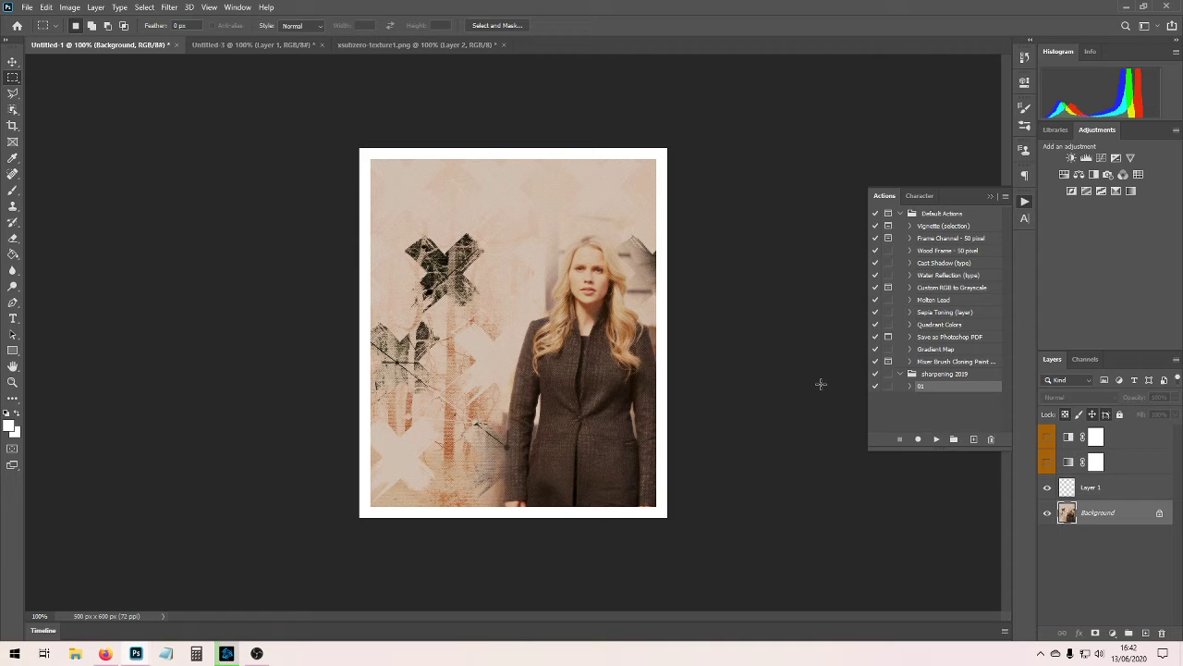
click(992, 197)
Compare the Untitled-3 composition with the WILDAF example in Untitled-2, placing the two side by side.
click(302, 46)
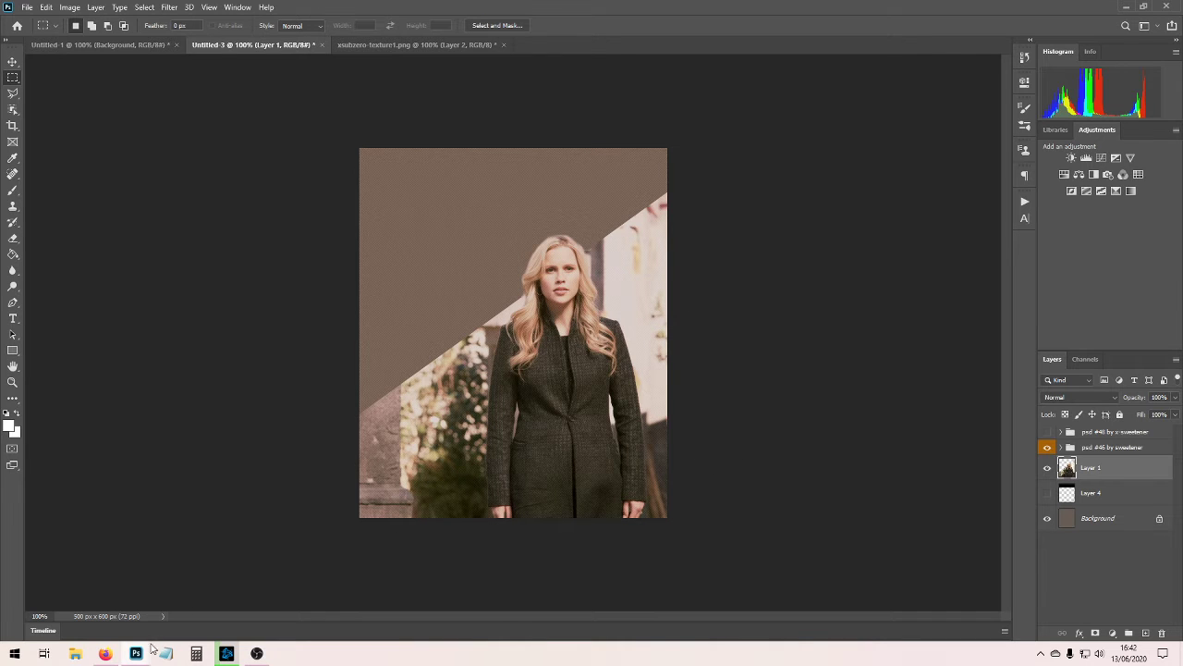
mouse_move(140, 652)
click(163, 595)
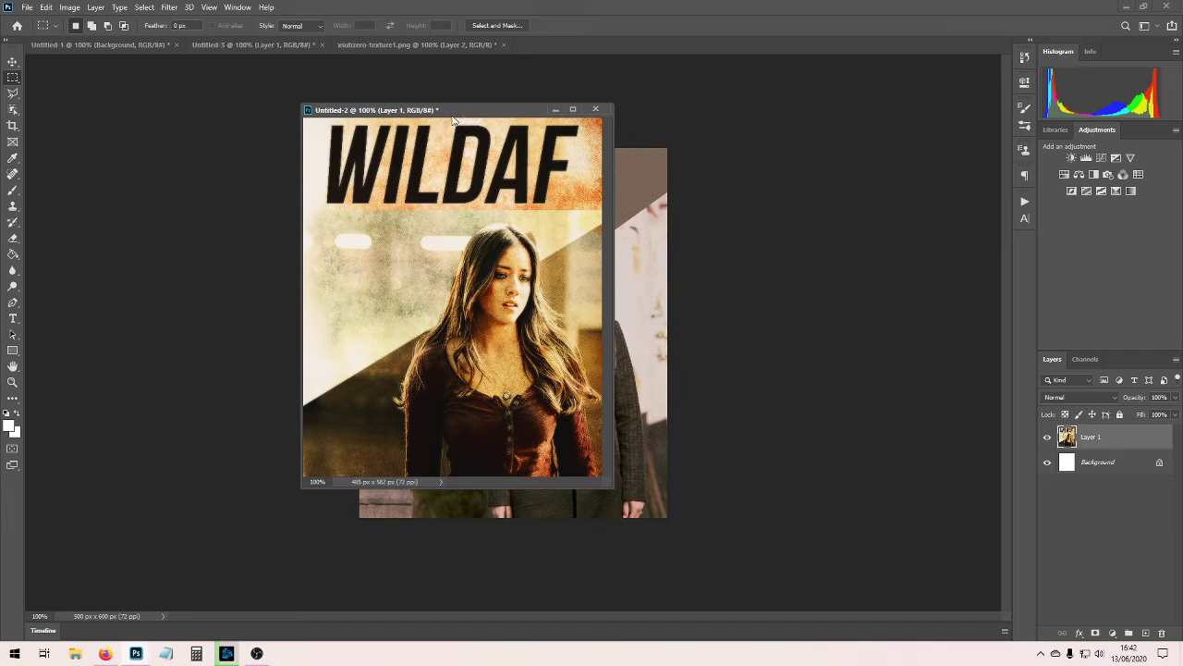
drag(453, 118, 187, 101)
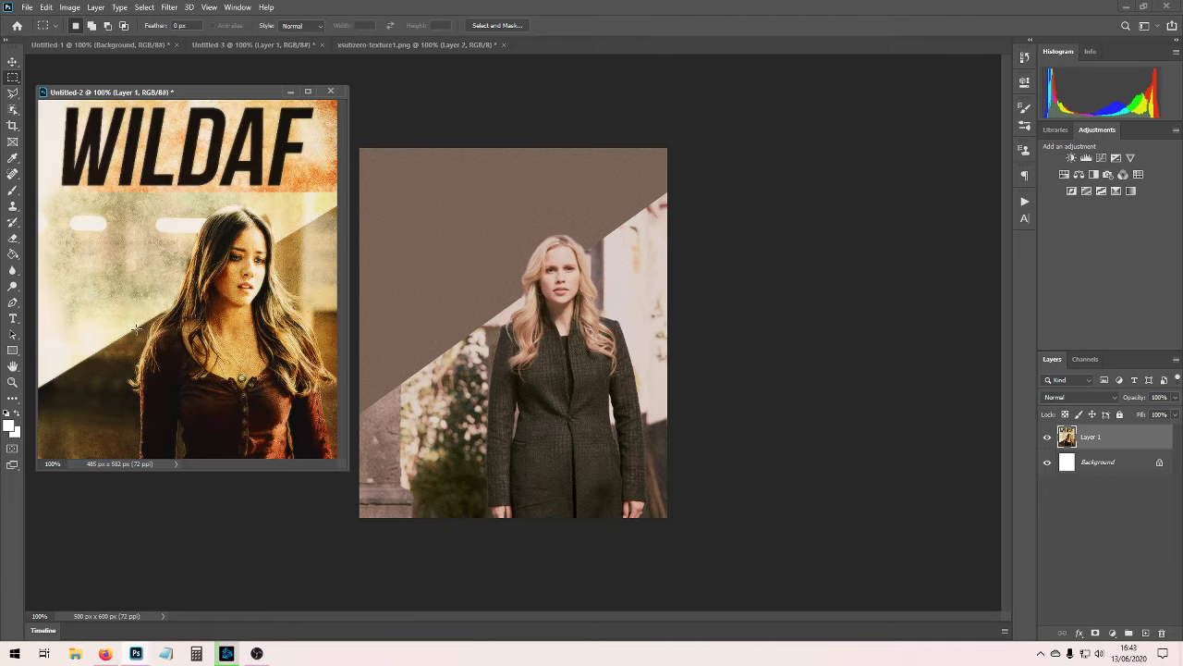
Close Untitled-2 and xsubzero-texture1.png without saving, keeping Untitled-1 and Untitled-3 open.
click(330, 92)
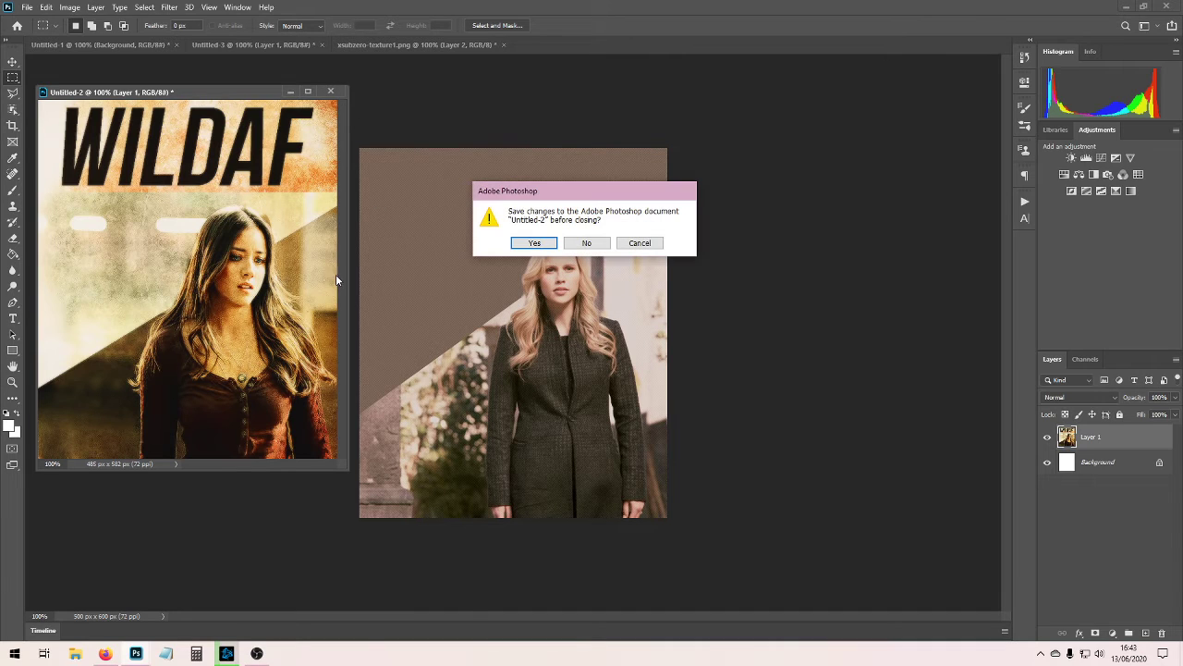
click(586, 243)
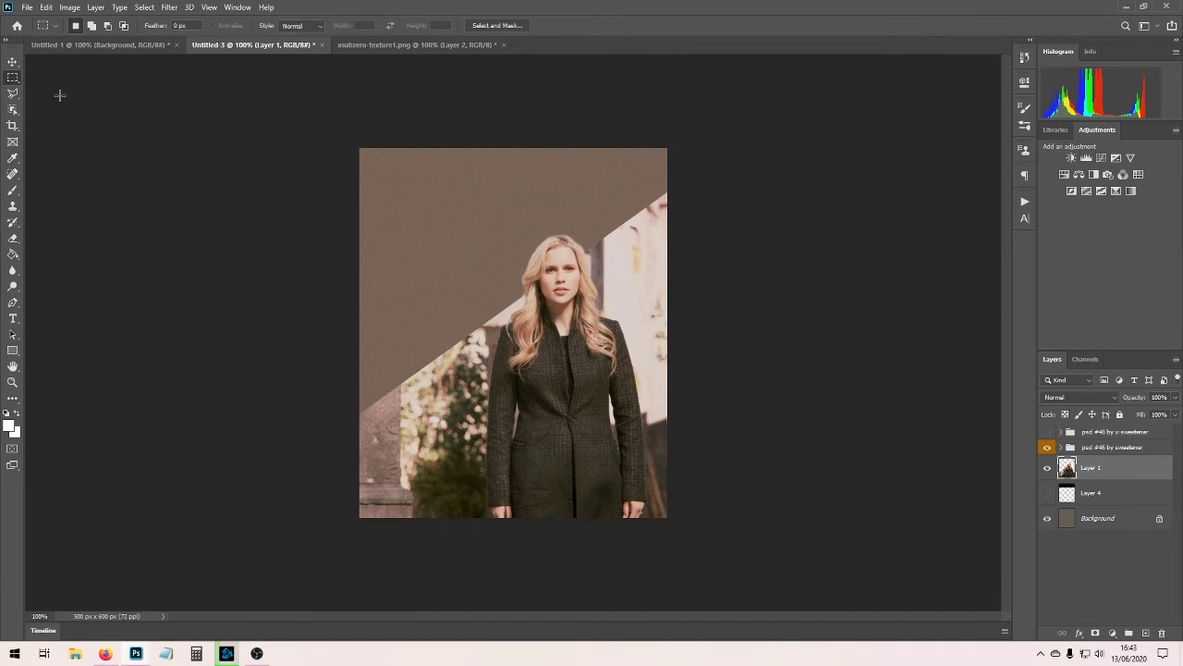
click(395, 45)
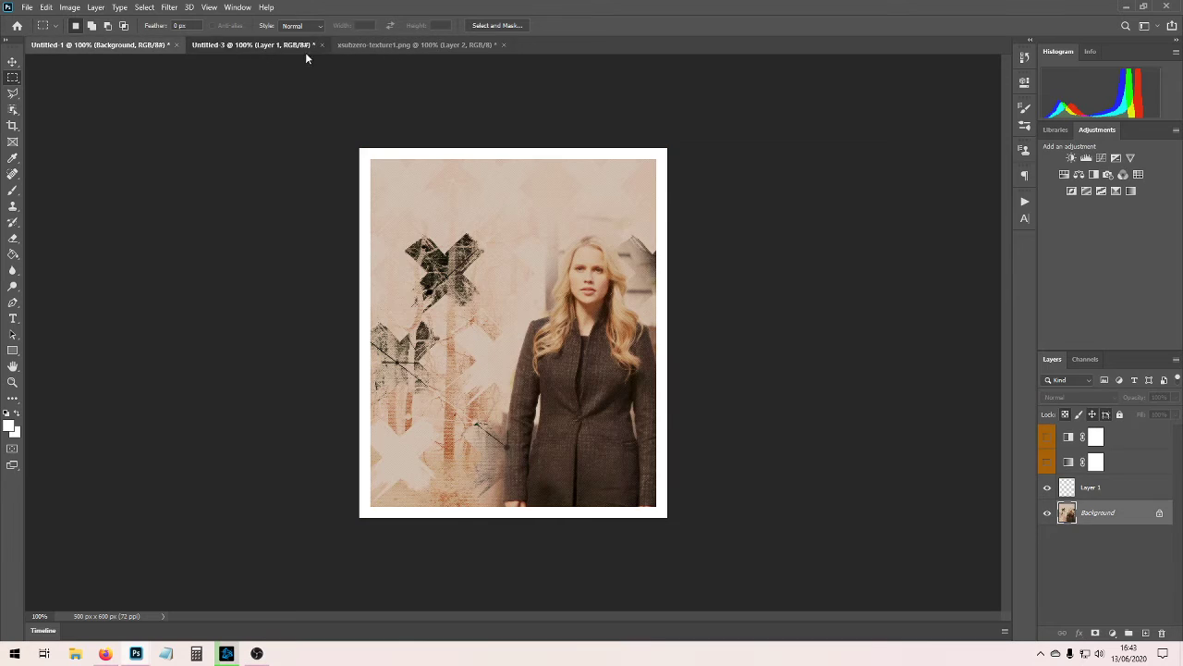
click(247, 45)
click(148, 44)
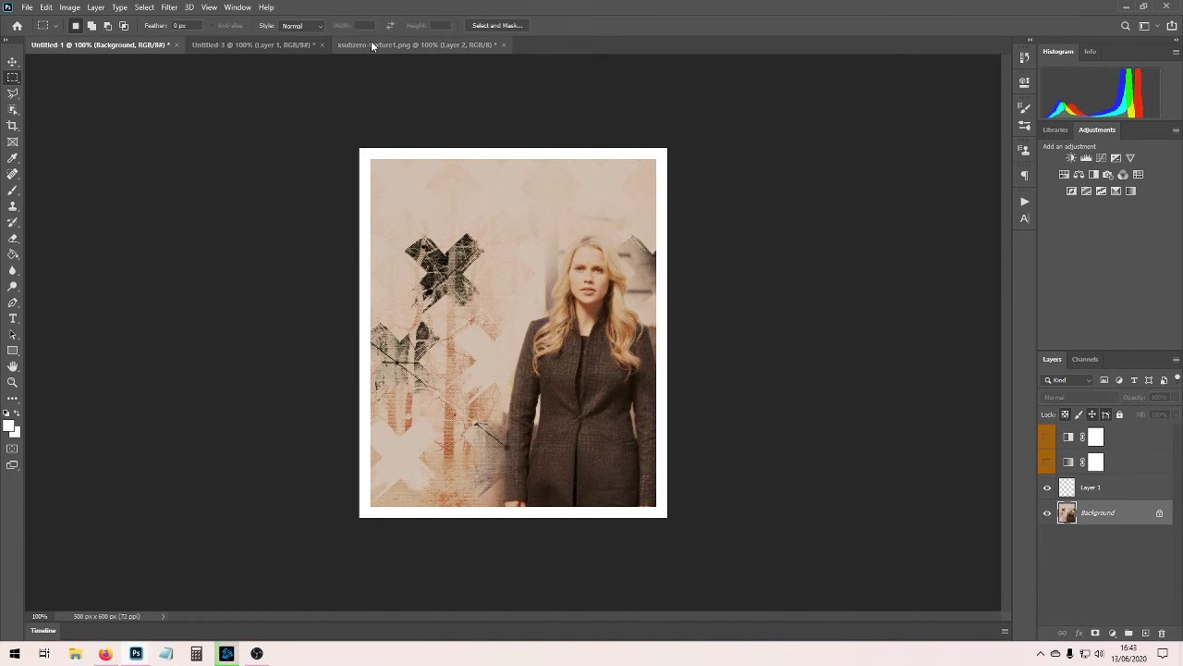
click(175, 45)
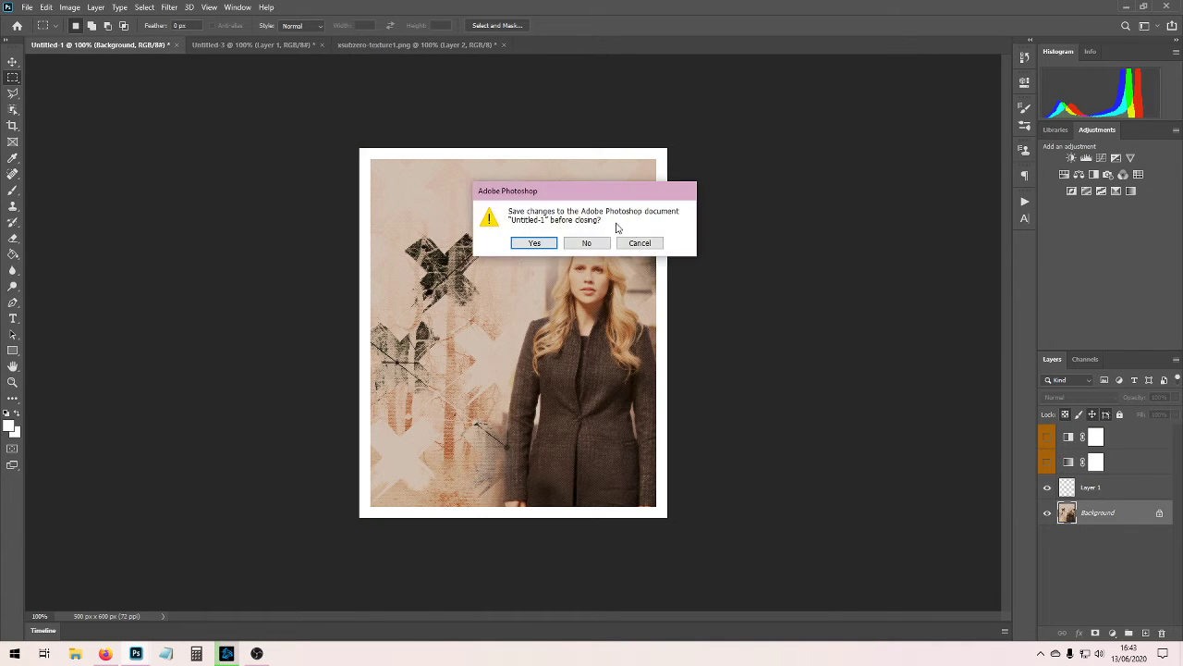
click(637, 243)
click(503, 44)
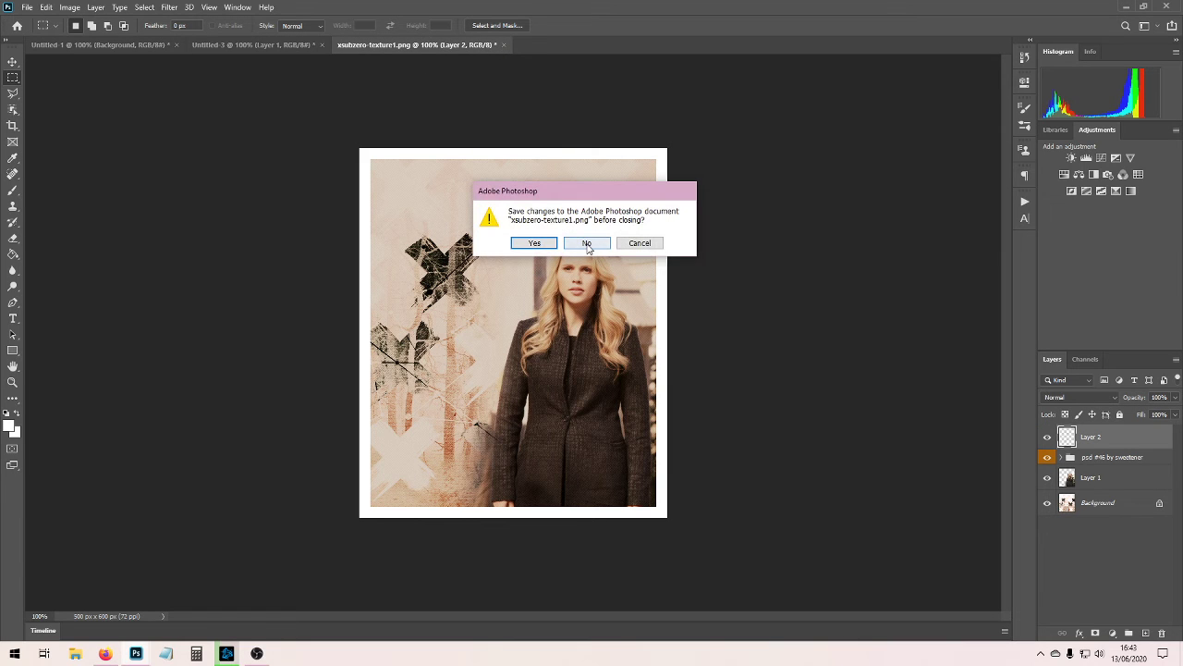
click(587, 243)
Create a new blank 500 x 600 px document.
click(27, 7)
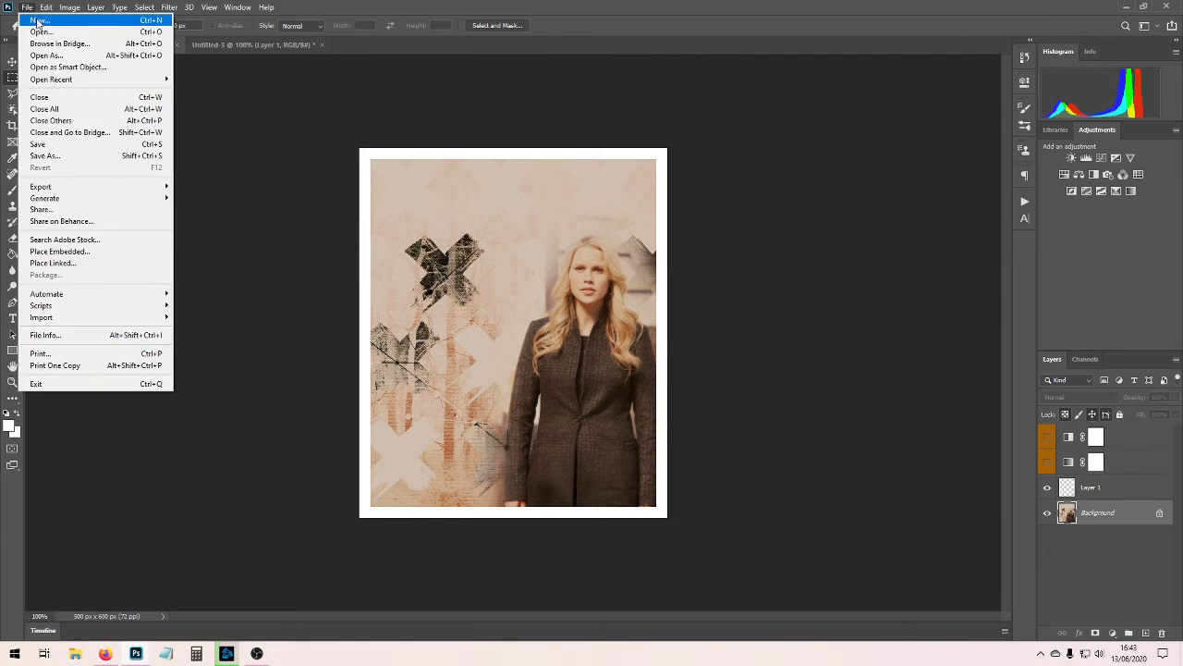
click(41, 12)
double_click(348, 214)
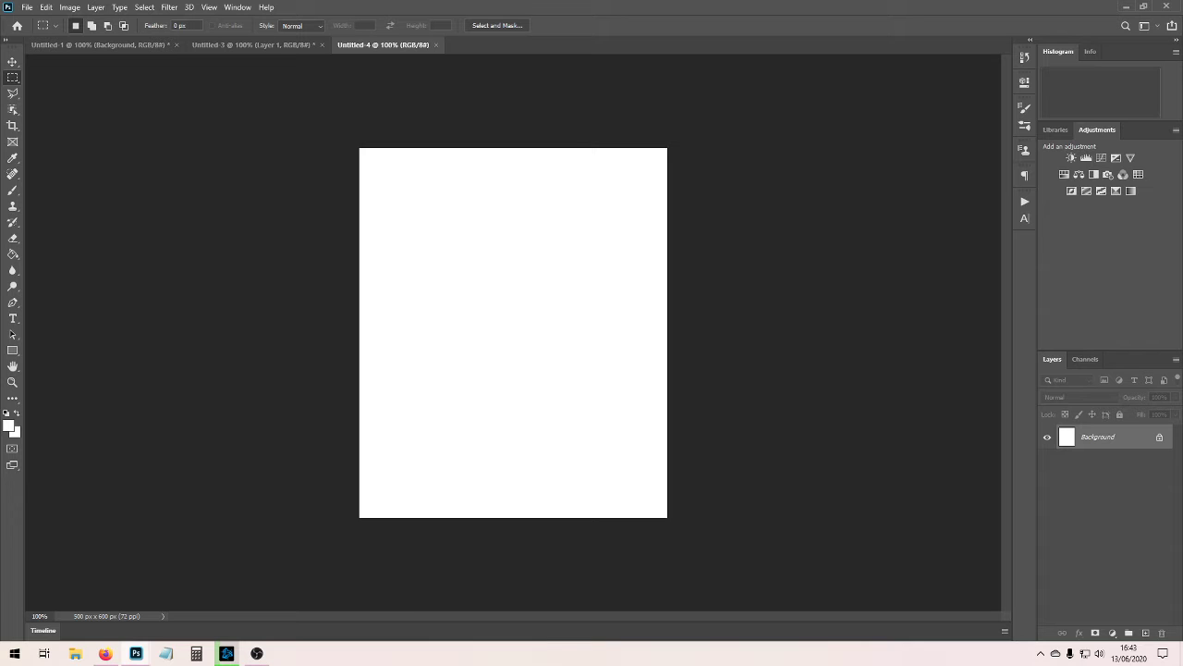
click(74, 654)
drag(596, 142, 1182, 170)
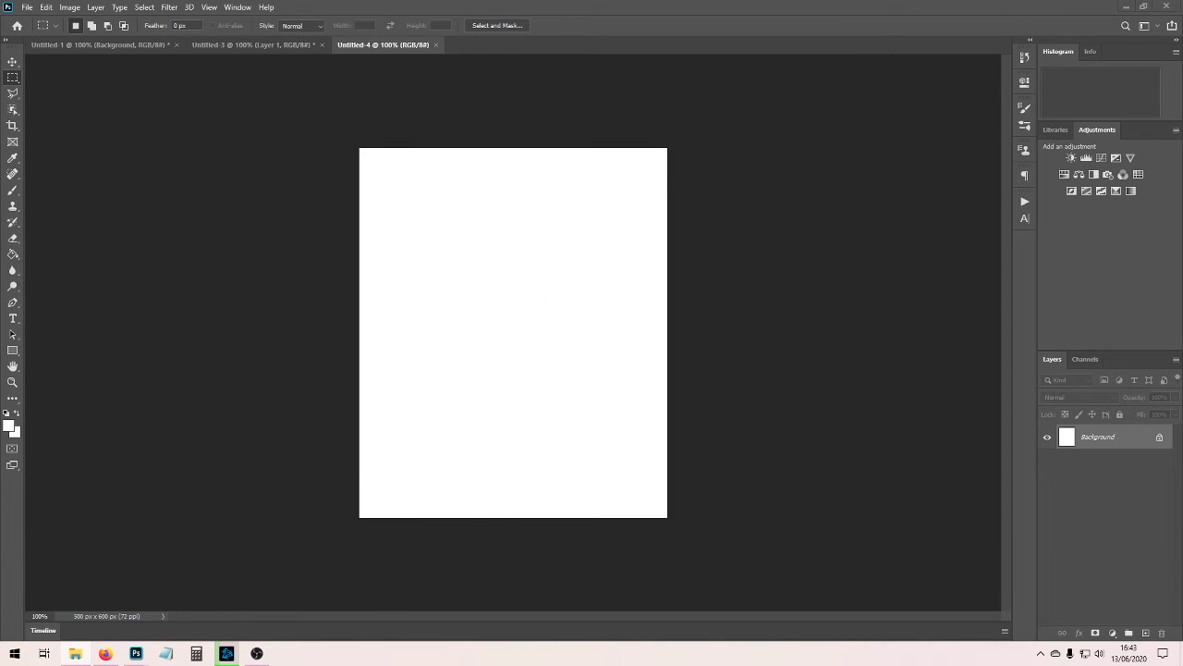
click(472, 527)
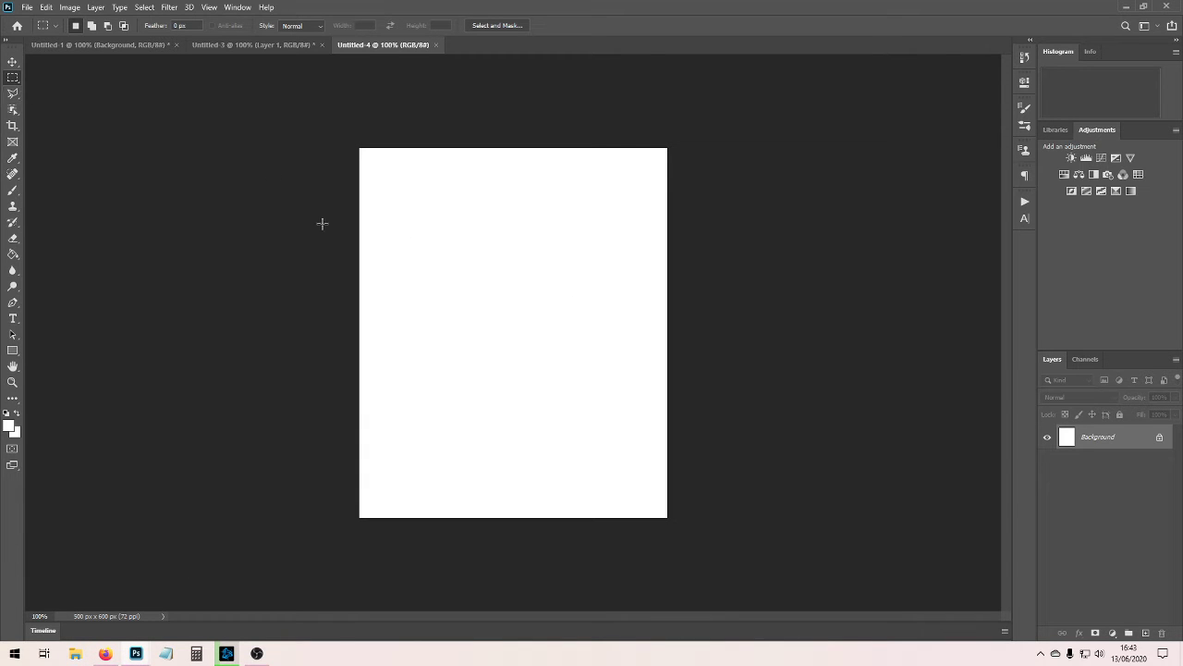
Copy the full-size photo of the woman in the dark coat from the Firefox gallery page and paste it into the new Photoshop document.
click(105, 653)
key(ctrl+t)
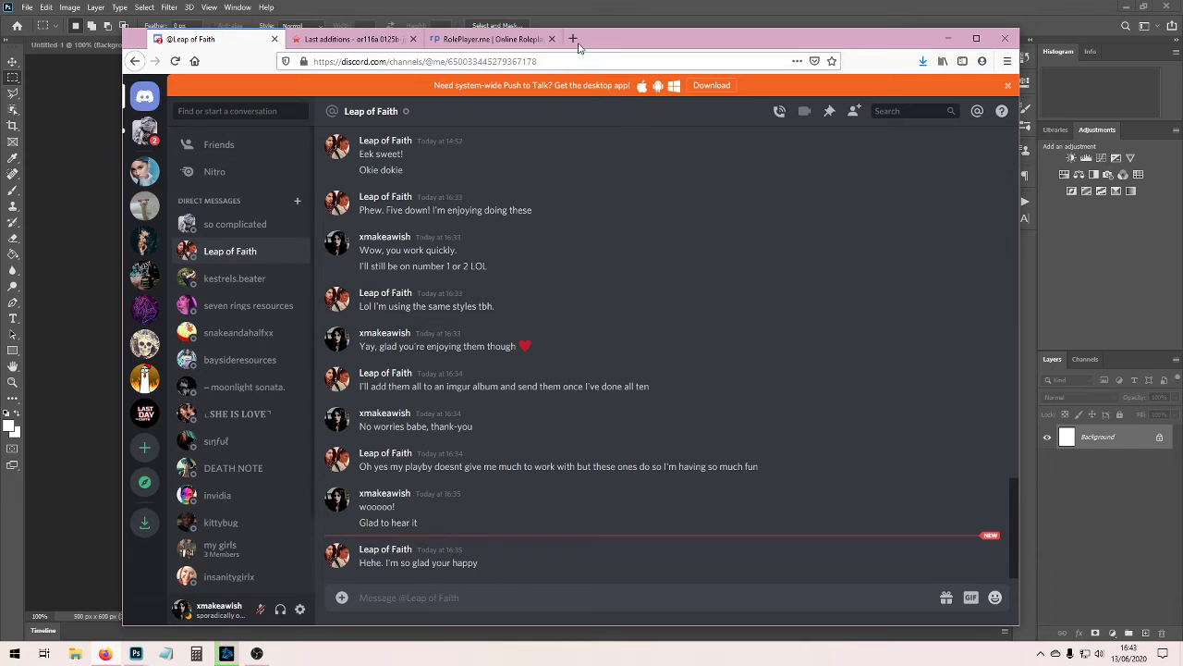
click(360, 39)
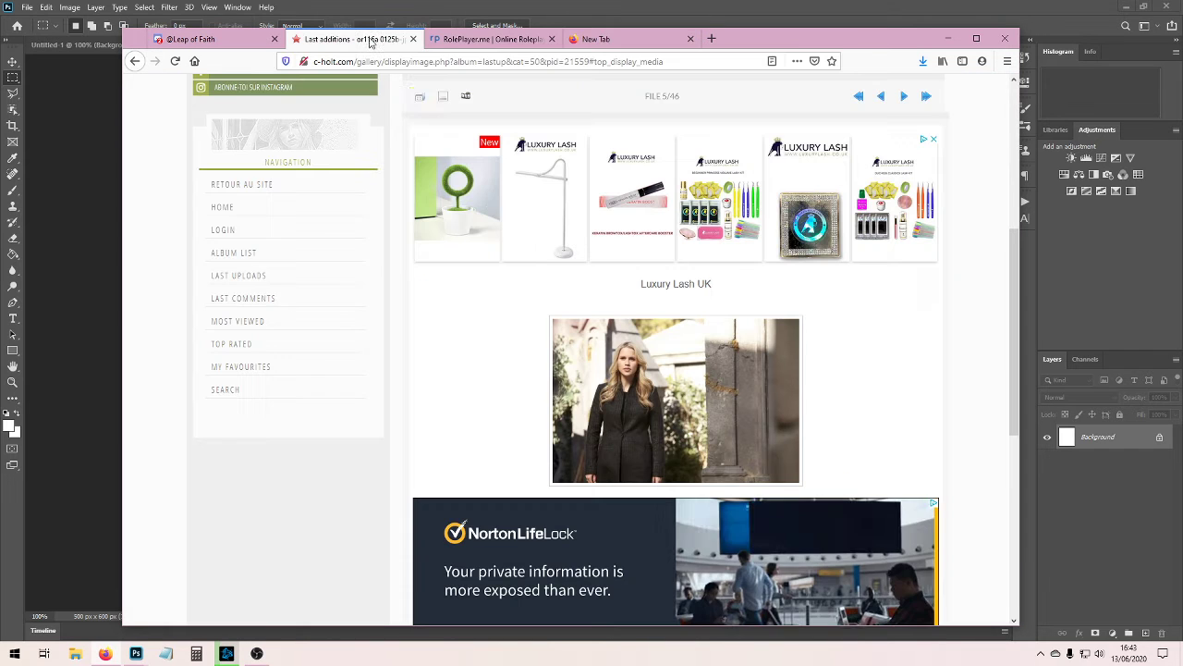
click(559, 329)
right_click(372, 151)
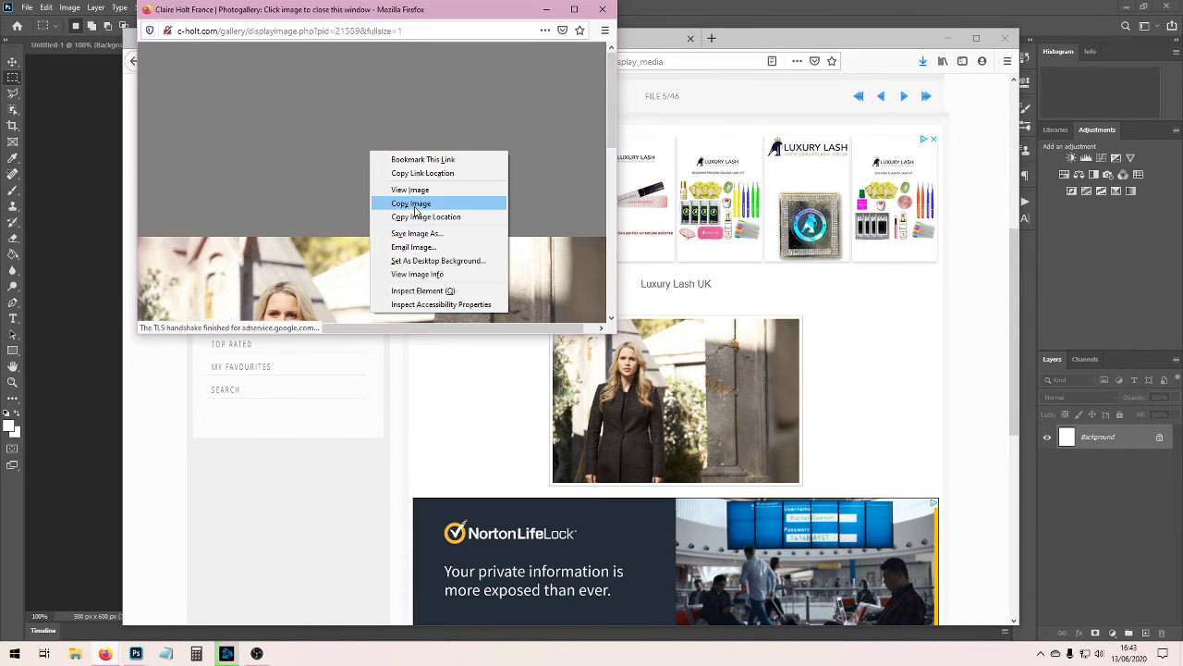
click(419, 204)
click(395, 292)
click(950, 39)
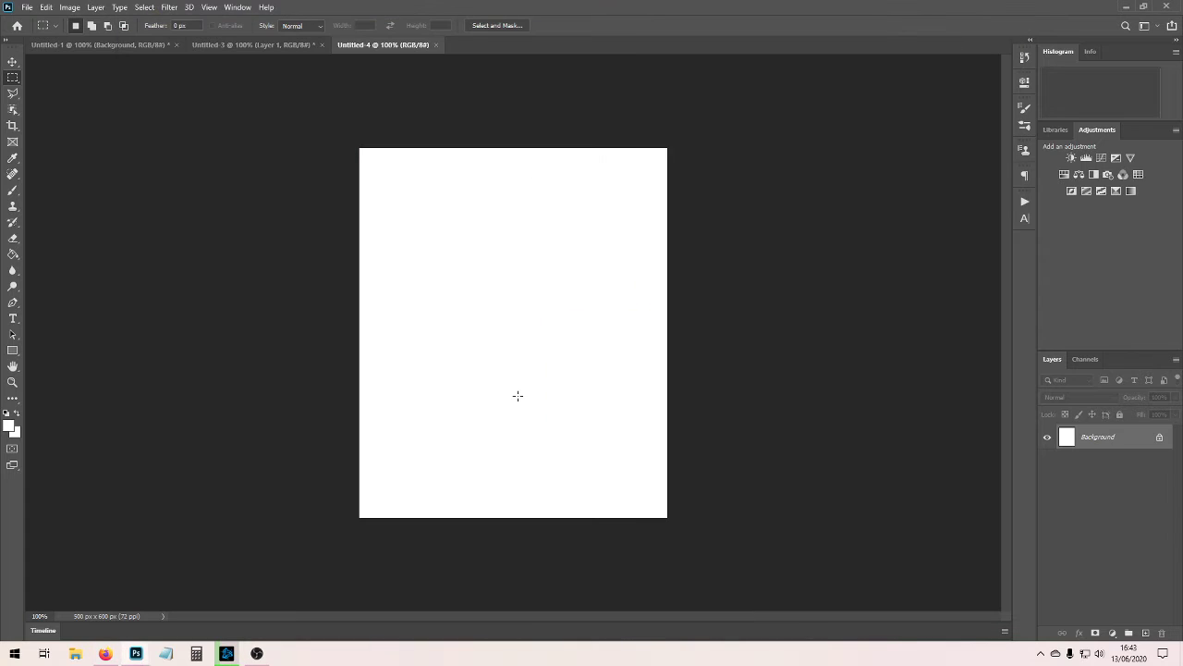
key(ctrl+v)
Move the pasted photo down and to the left, aligning its lower edge with the canvas bottom, using Untitled-3 as reference.
click(255, 44)
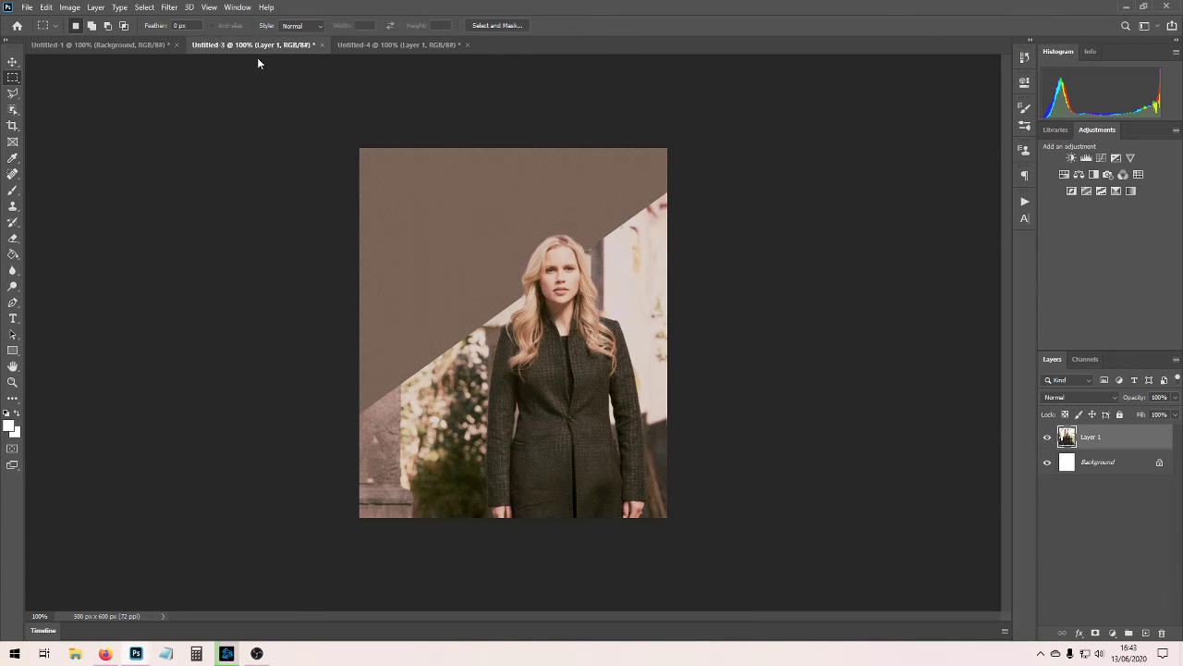
click(110, 46)
click(408, 46)
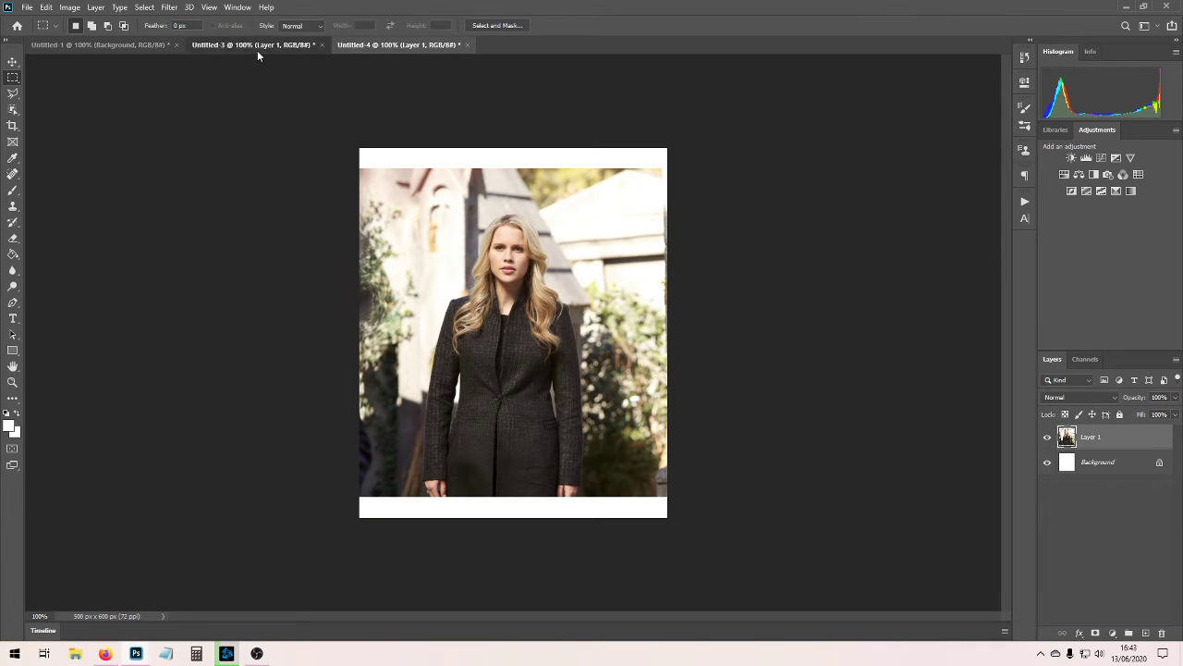
click(256, 46)
click(416, 45)
key(ctrl+t)
drag(515, 303, 462, 312)
key(Return)
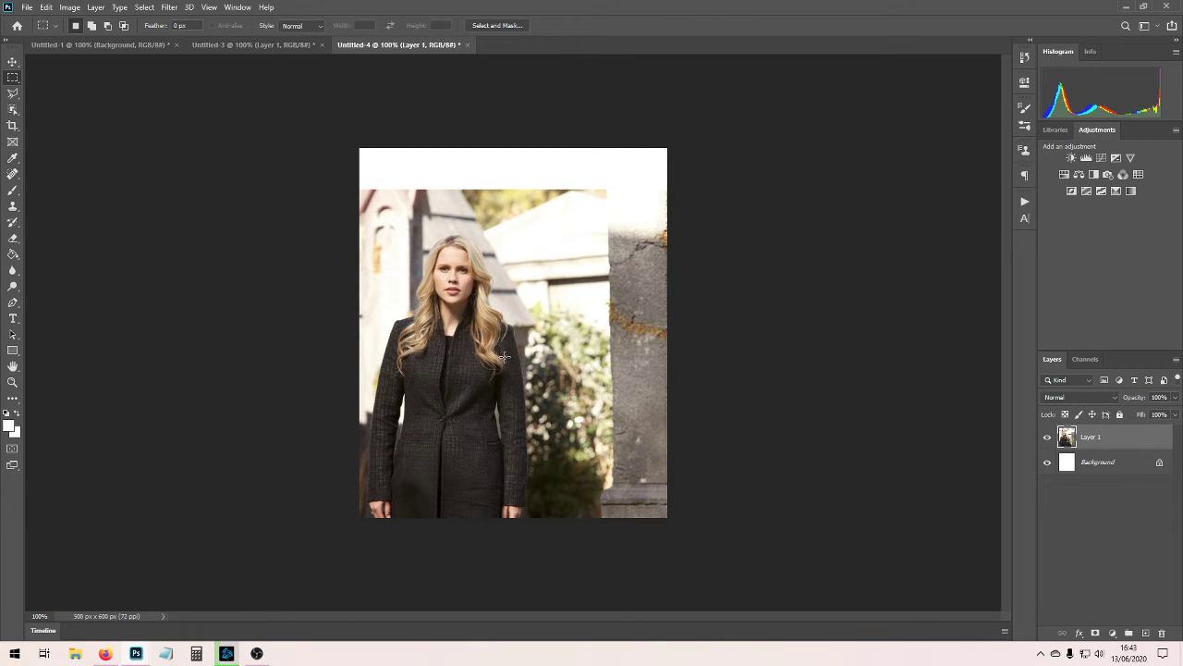
Select the upper area of the photo with the Polygonal Lasso, bounded below by a diagonal descending from left to right through the face.
click(13, 93)
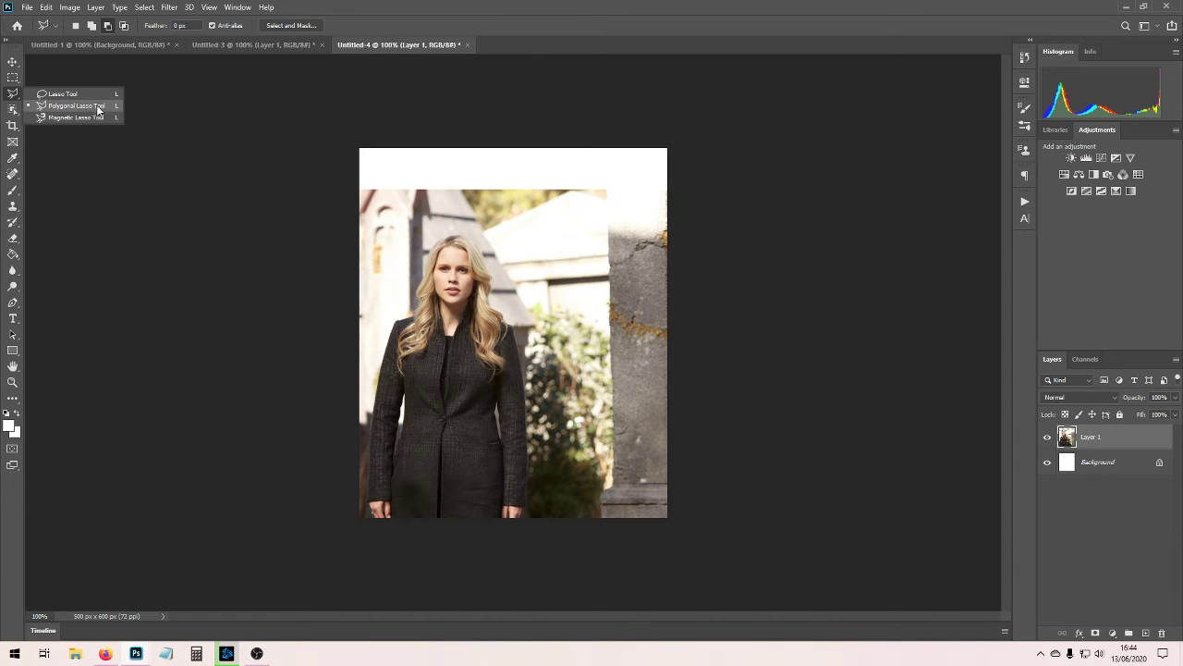
click(98, 112)
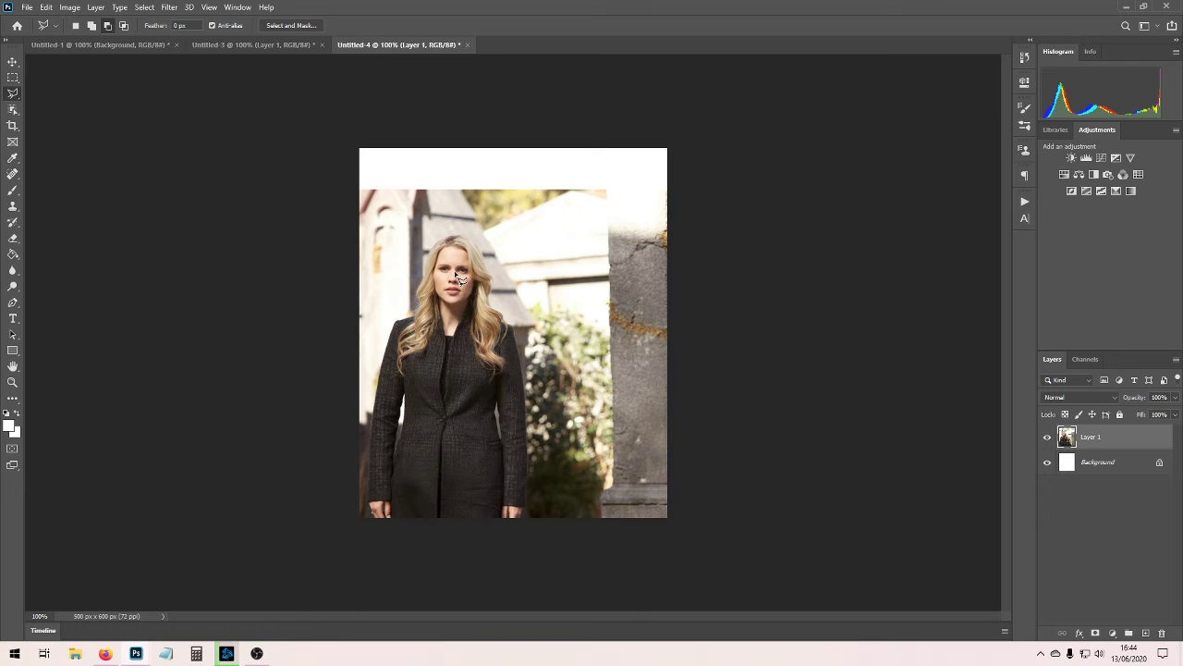
click(360, 230)
click(770, 440)
click(767, 180)
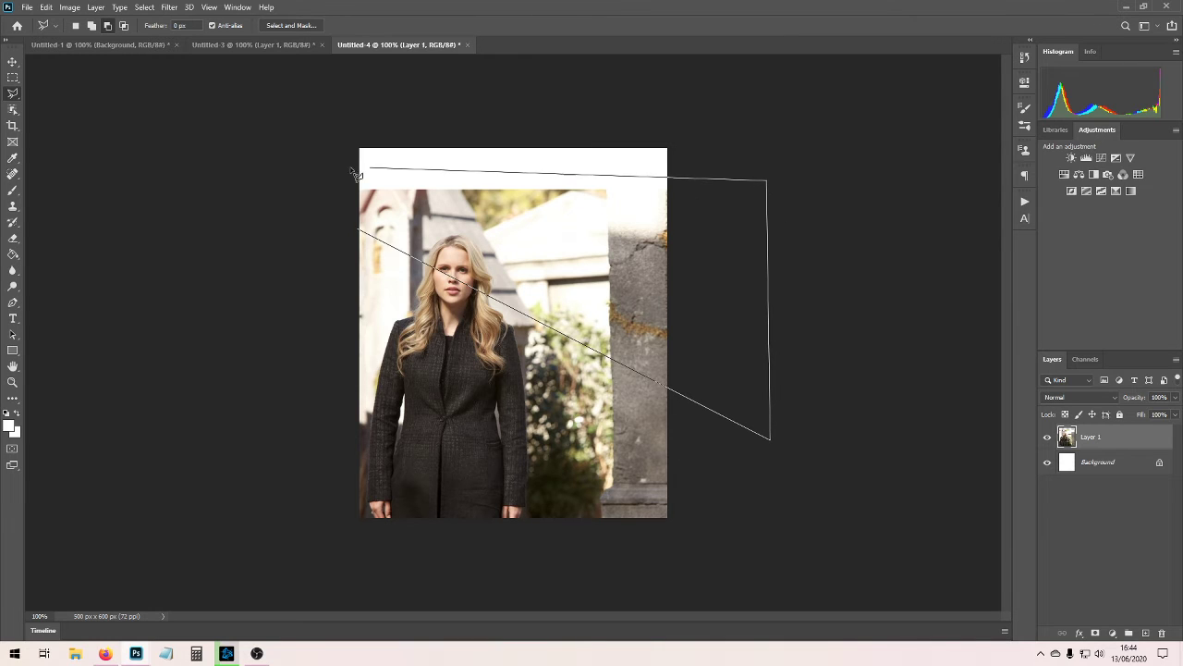
click(322, 164)
click(361, 229)
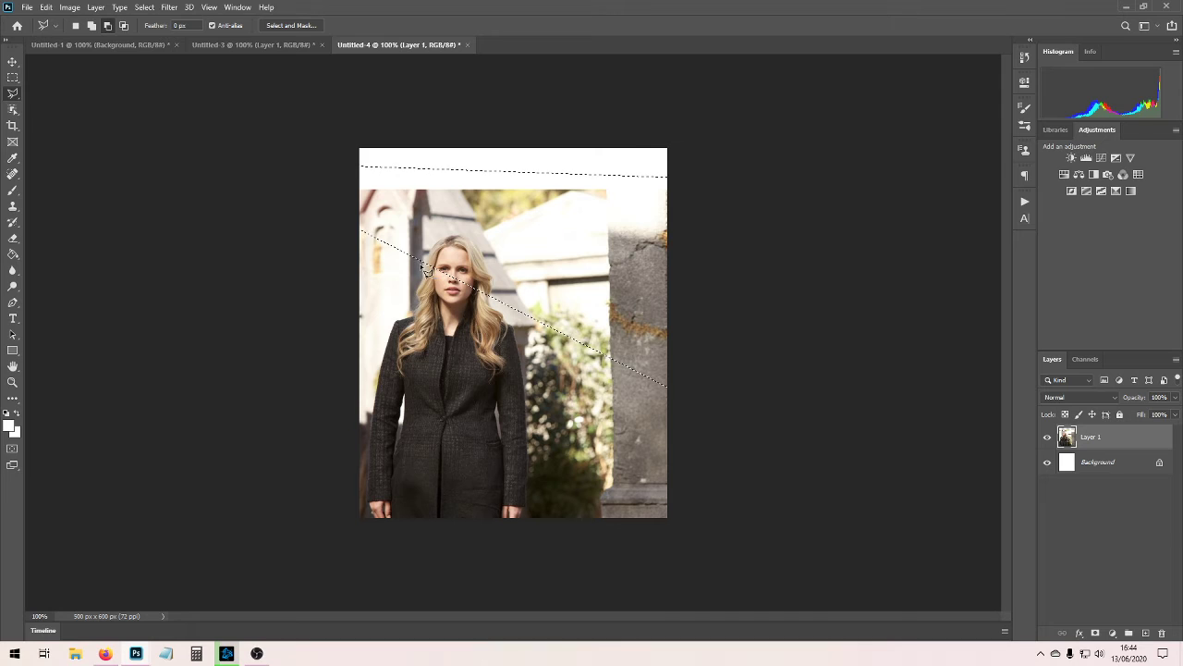
Subtract the woman's head from the selection, then delete the selected photo area and clear the selection.
mouse_move(427, 247)
mouse_down()
mouse_move(458, 237)
mouse_move(491, 249)
mouse_move(502, 302)
mouse_move(488, 315)
mouse_move(423, 264)
mouse_up()
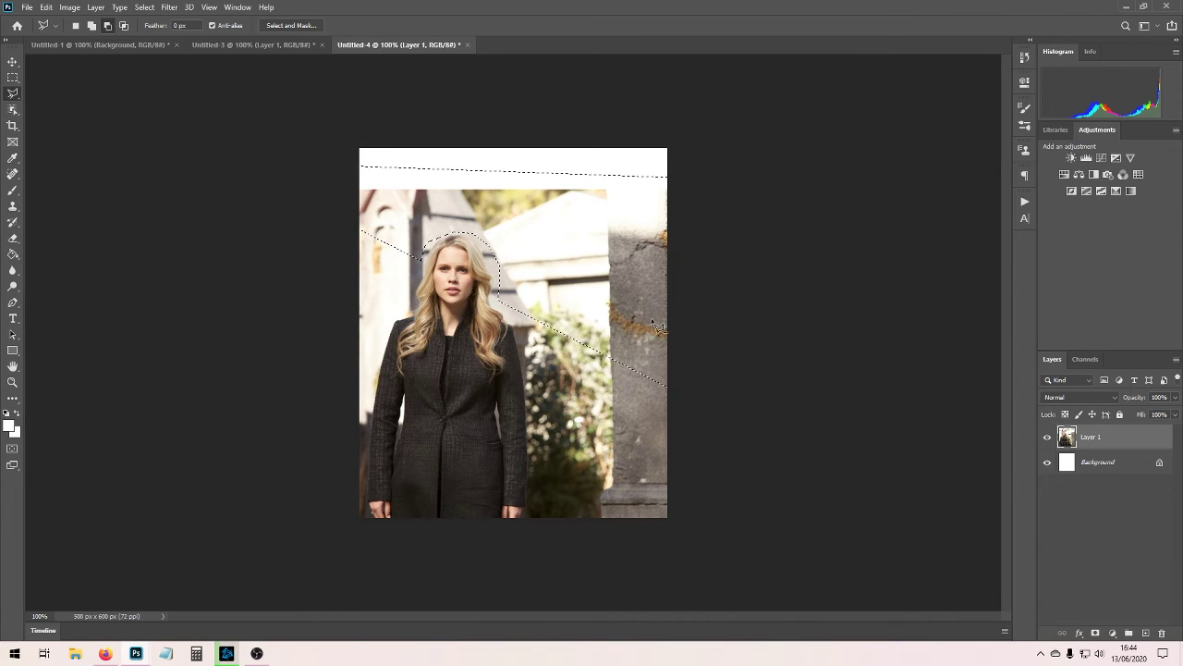
key(Delete)
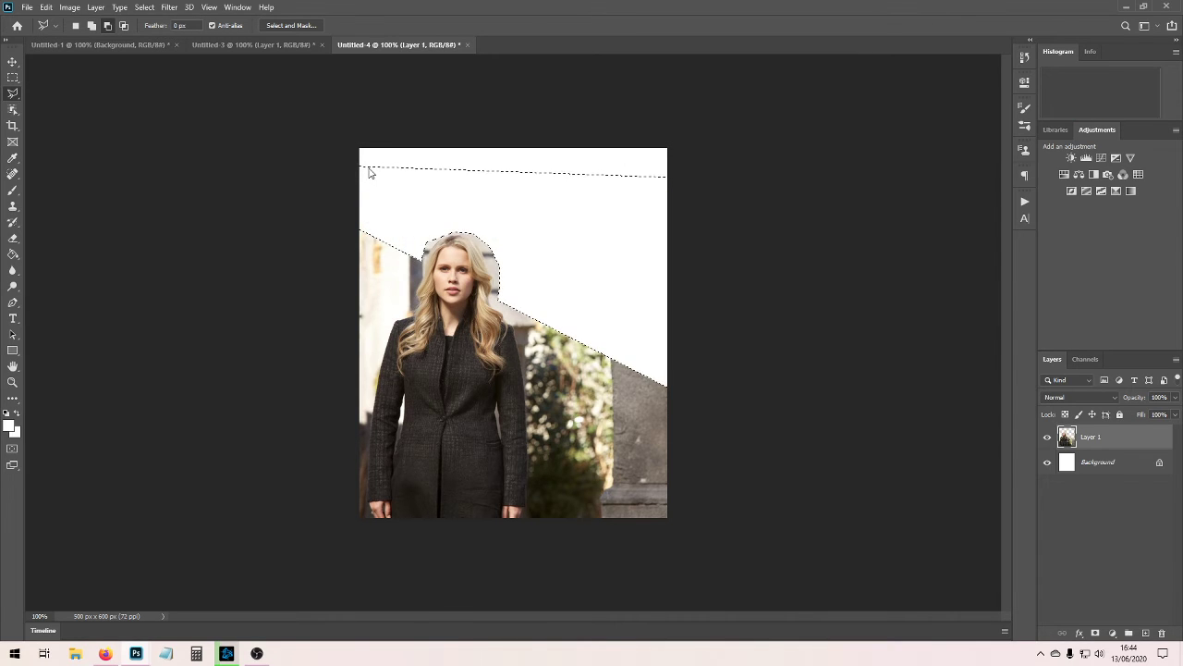
click(13, 77)
key(ctrl+d)
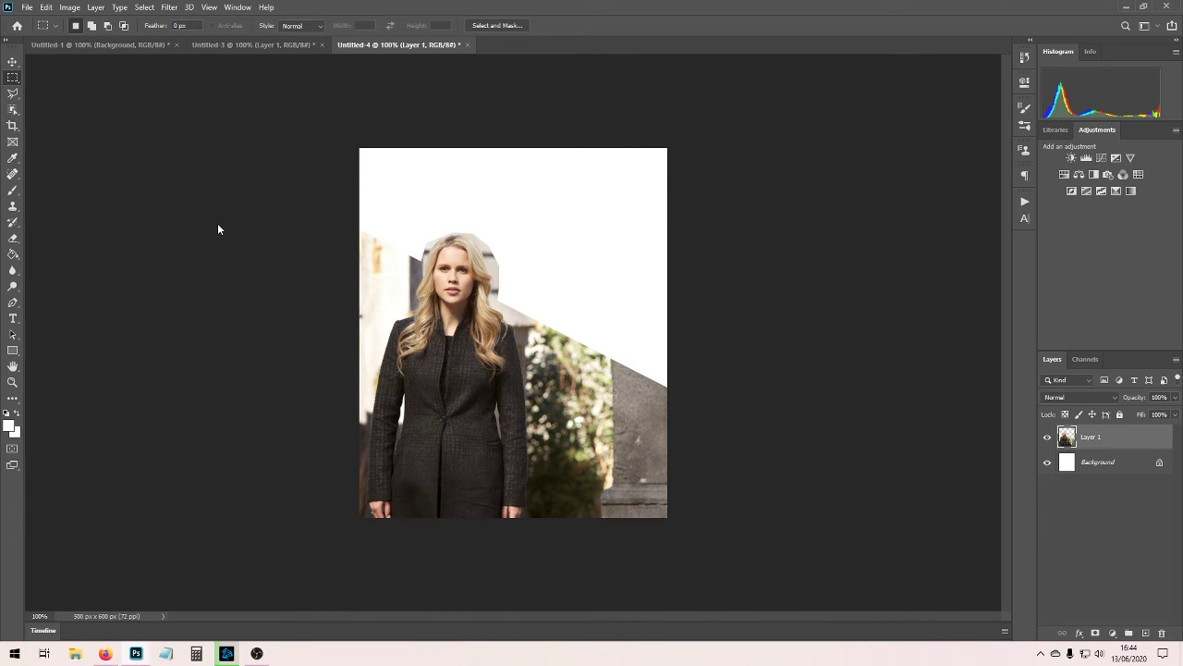
Erase the leftover background around the woman's head with a 17 px Eraser at 24% hardness.
key(ctrl+plus)
key(ctrl+plus)
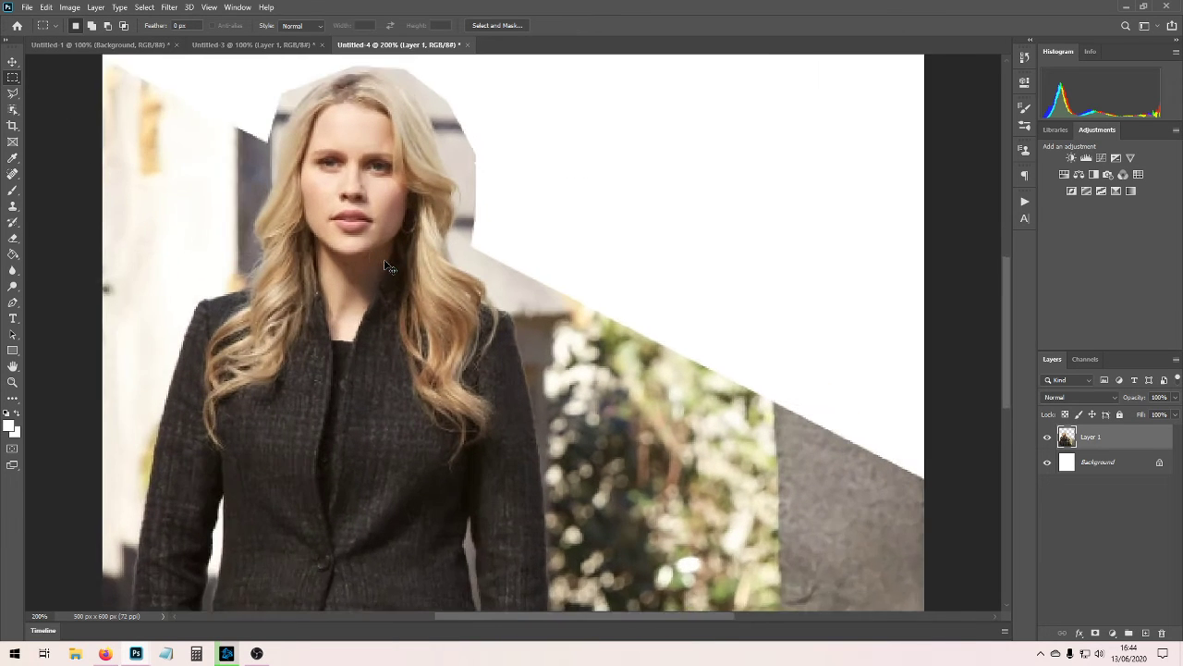
drag(1000, 362, 1010, 324)
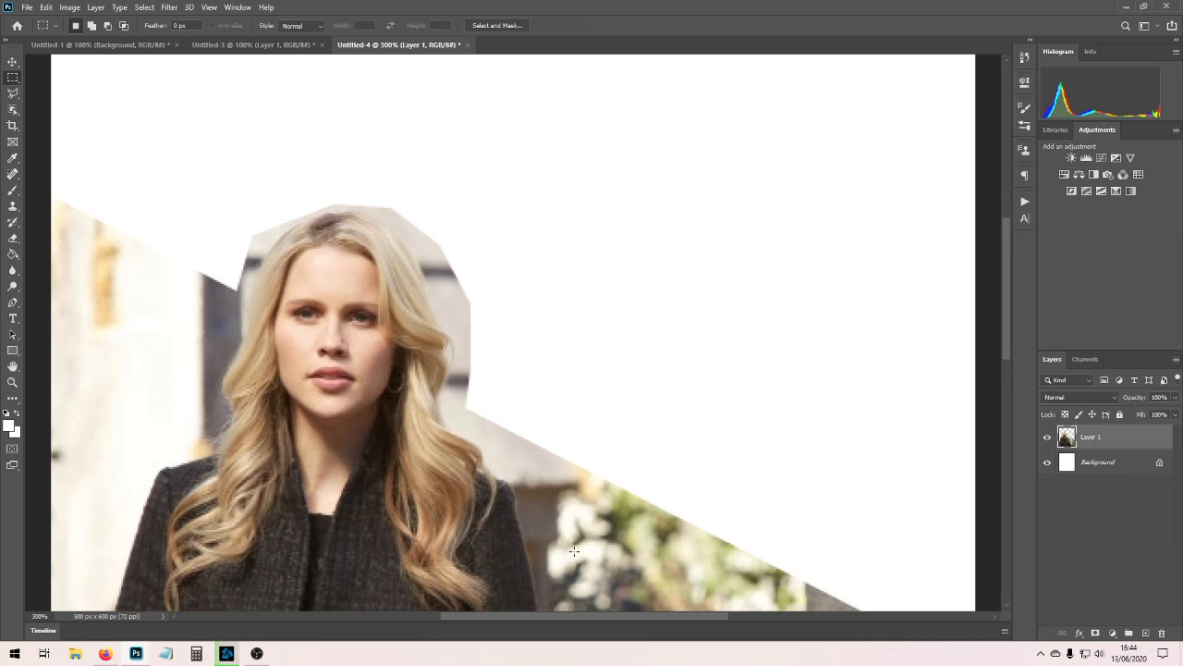
drag(547, 613, 512, 611)
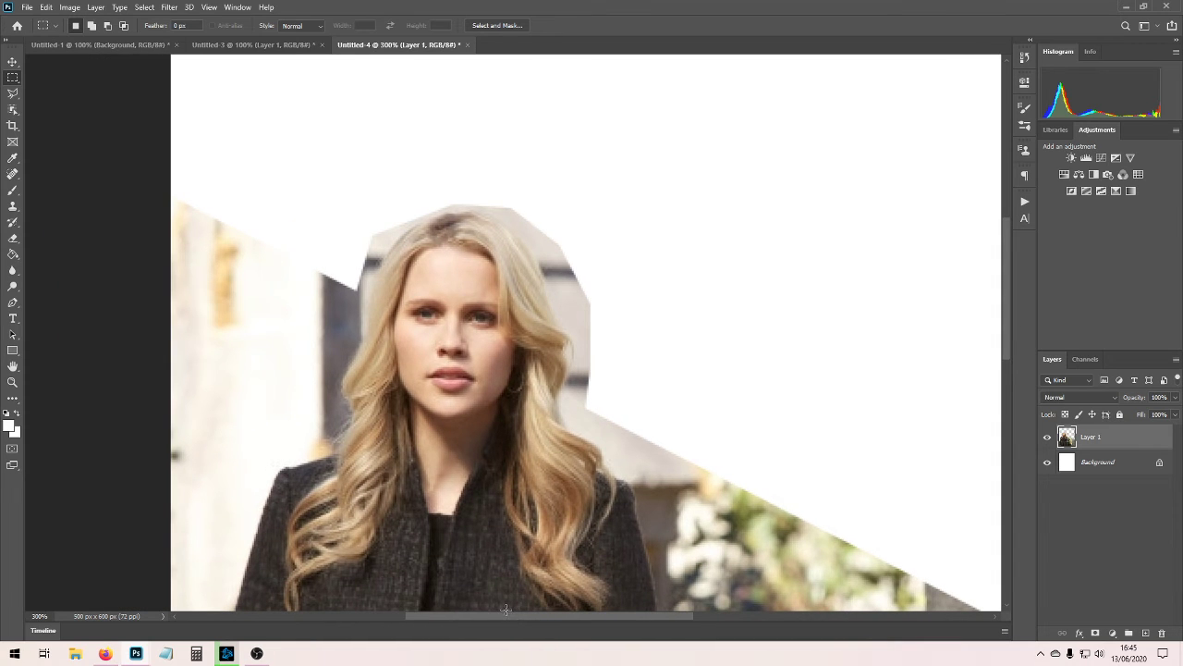
click(13, 239)
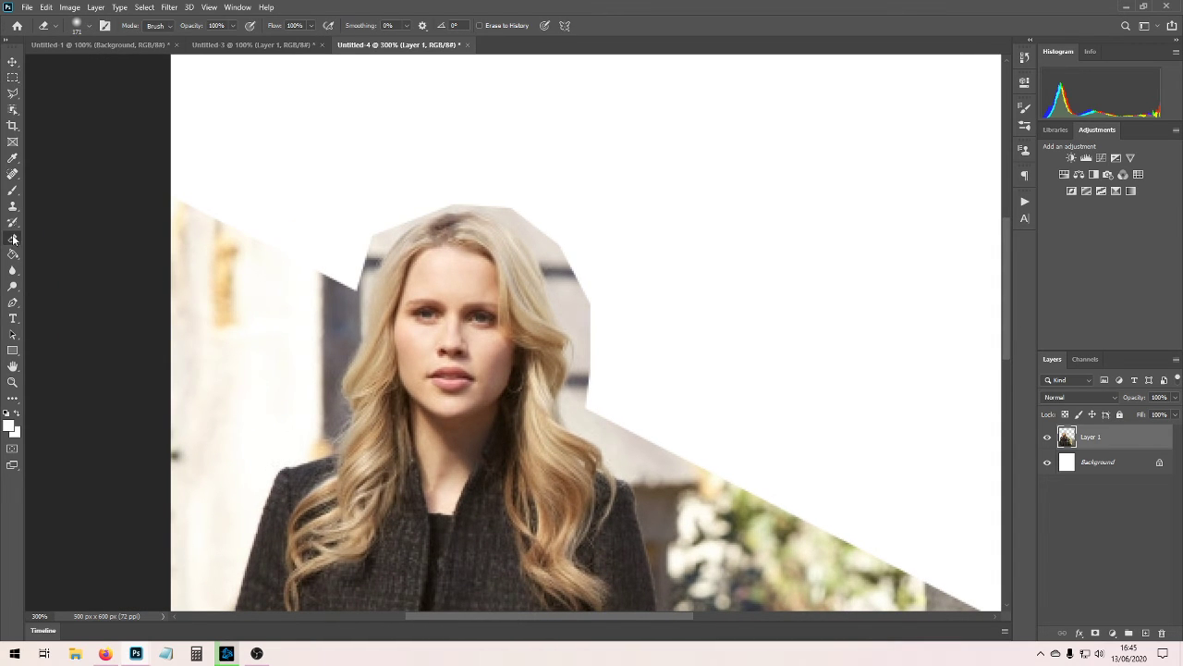
click(89, 25)
mouse_move(103, 67)
mouse_down()
mouse_move(76, 68)
mouse_move(89, 91)
mouse_up()
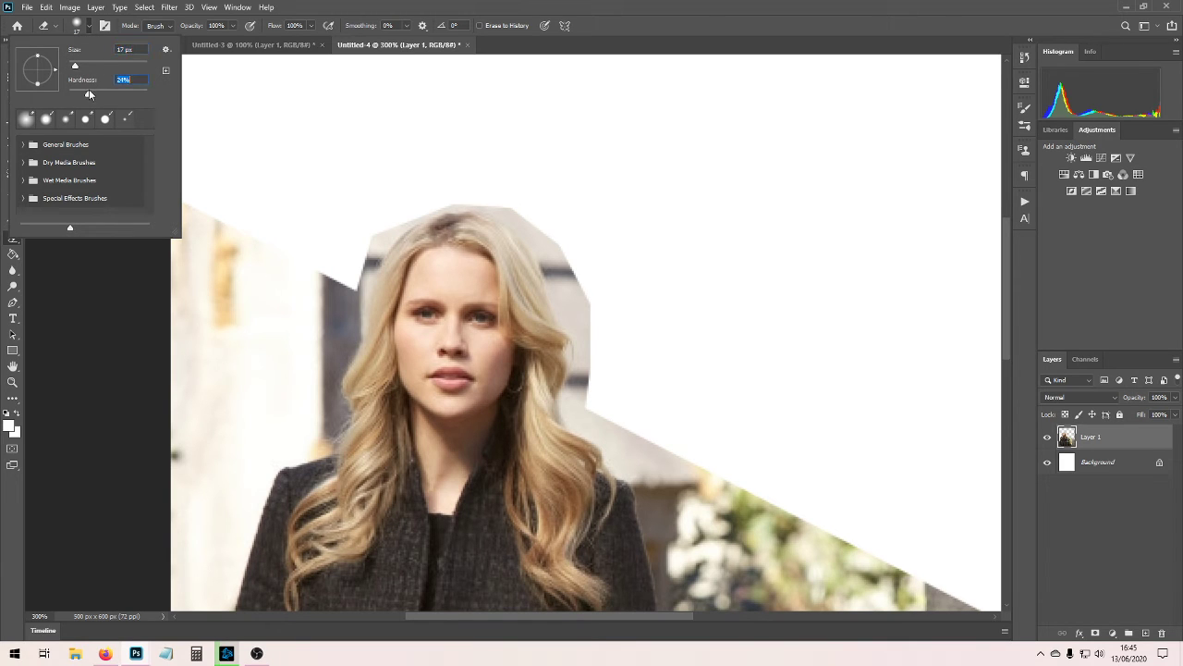
click(411, 204)
mouse_move(412, 204)
mouse_down()
mouse_move(358, 266)
mouse_move(401, 209)
mouse_move(436, 190)
mouse_move(397, 219)
mouse_move(441, 195)
mouse_move(501, 195)
mouse_move(460, 192)
mouse_move(528, 214)
mouse_move(514, 204)
mouse_move(558, 255)
mouse_move(569, 283)
mouse_move(542, 235)
mouse_move(587, 368)
mouse_move(558, 257)
mouse_up()
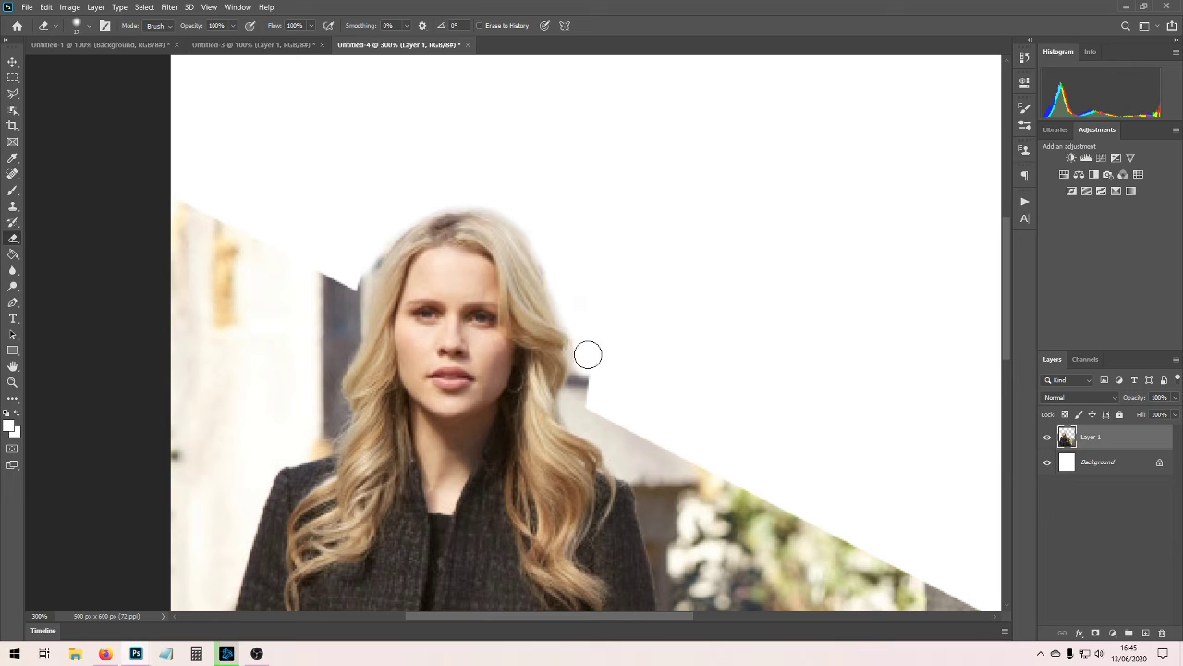
drag(589, 351, 591, 388)
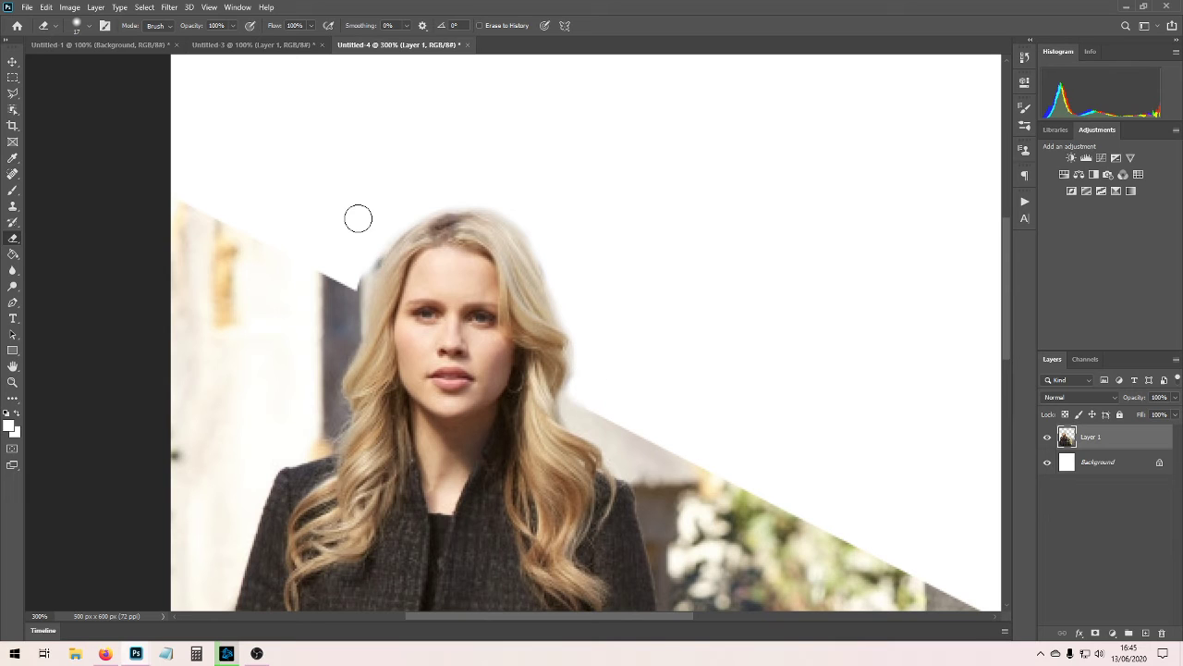
drag(360, 272, 365, 268)
Clean up the remaining edges around the woman's hair with a 9 px Eraser at 23% hardness.
click(81, 25)
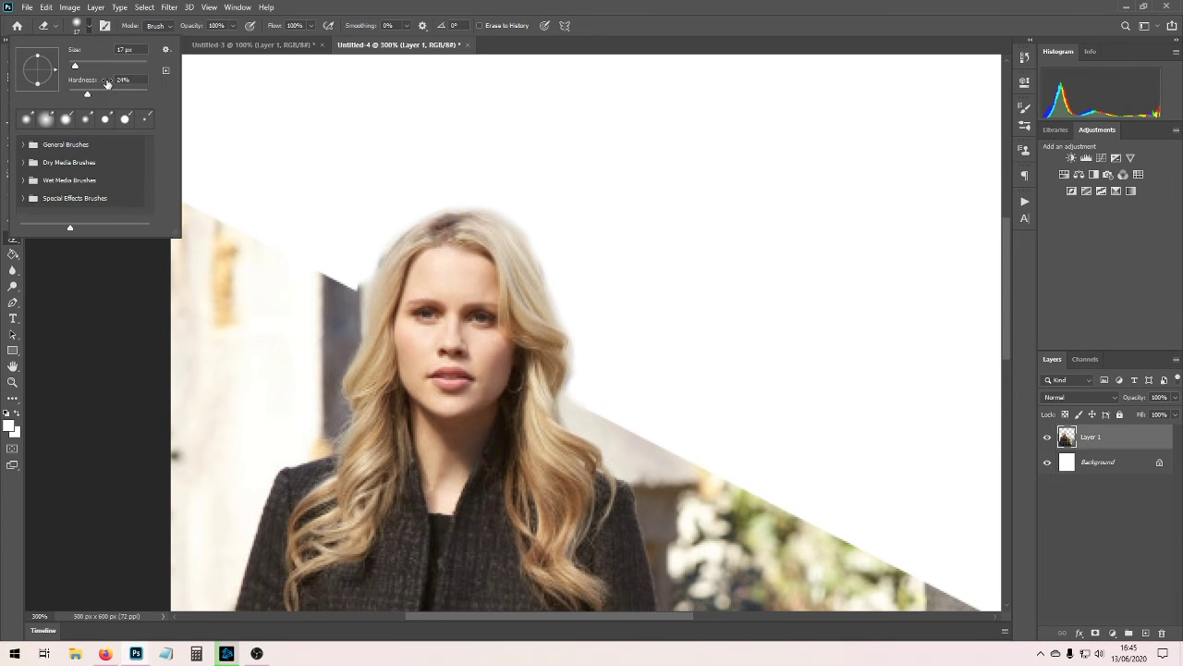
drag(75, 67, 73, 67)
click(361, 285)
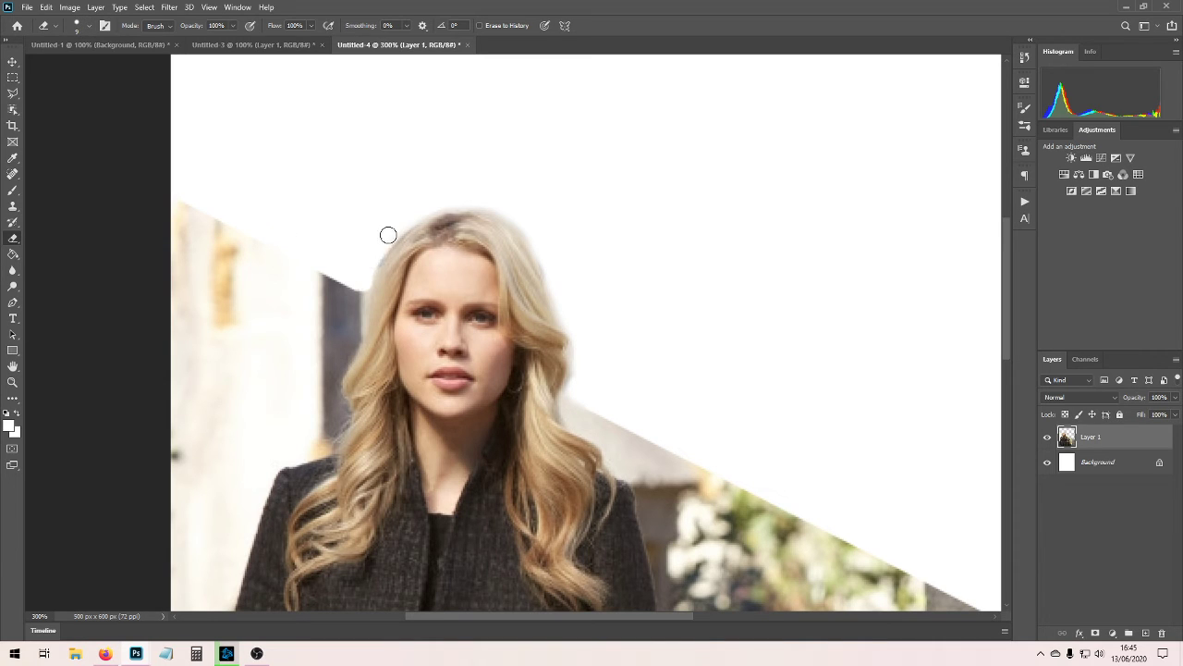
click(89, 25)
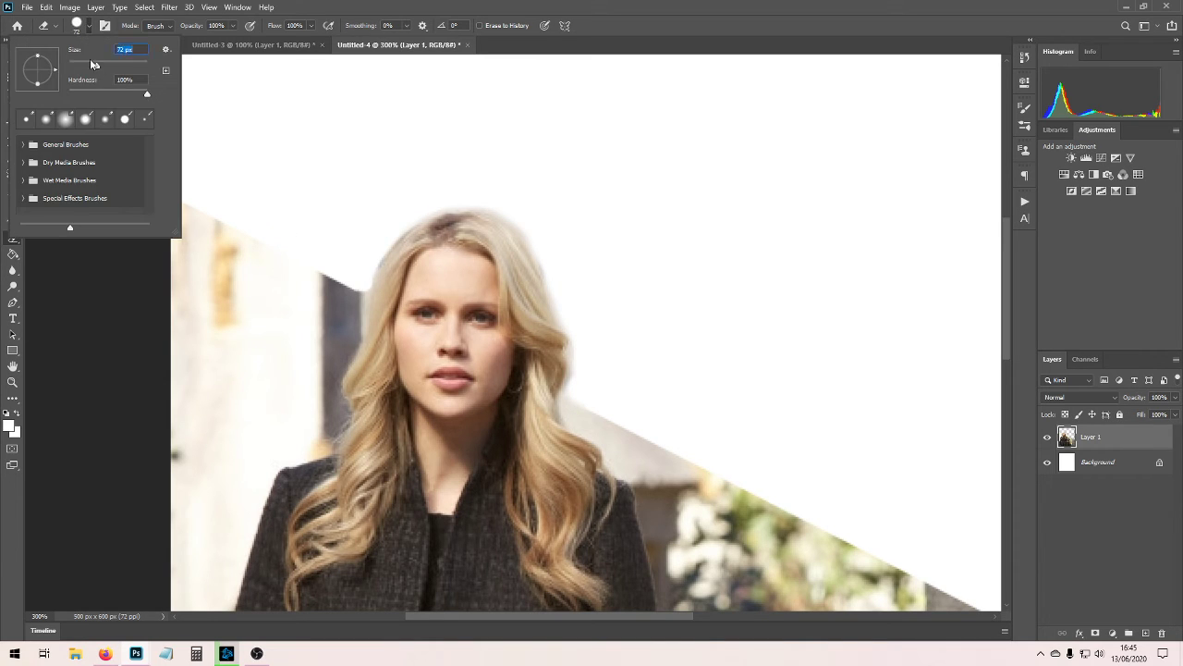
drag(72, 66, 72, 66)
click(443, 208)
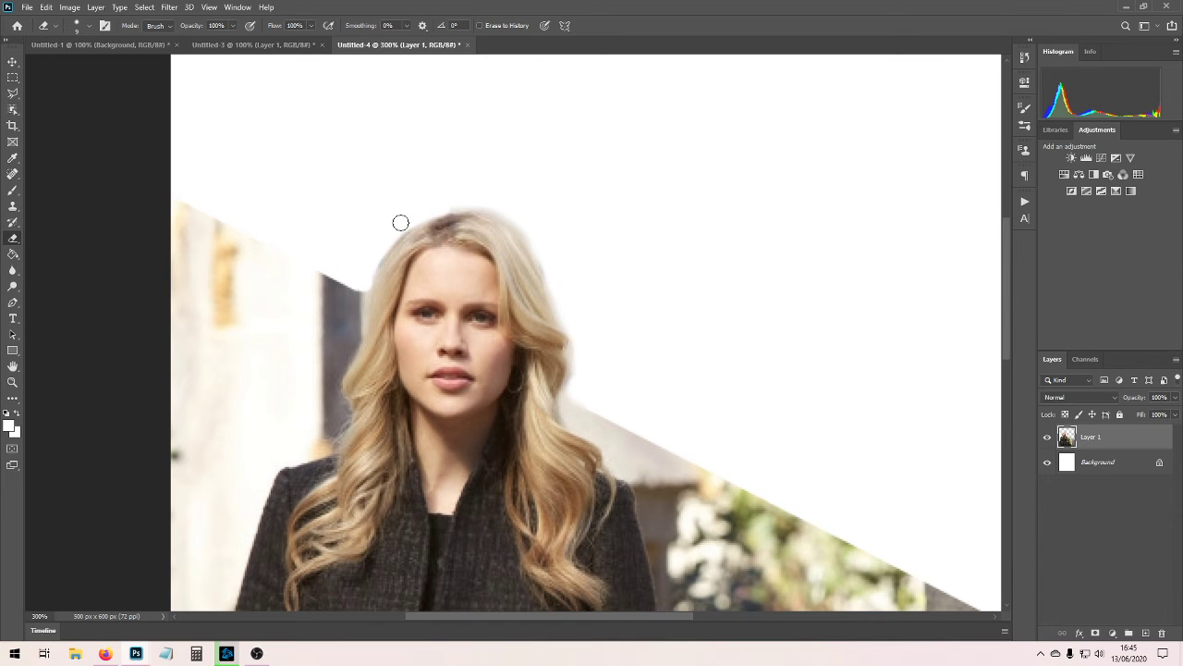
click(89, 25)
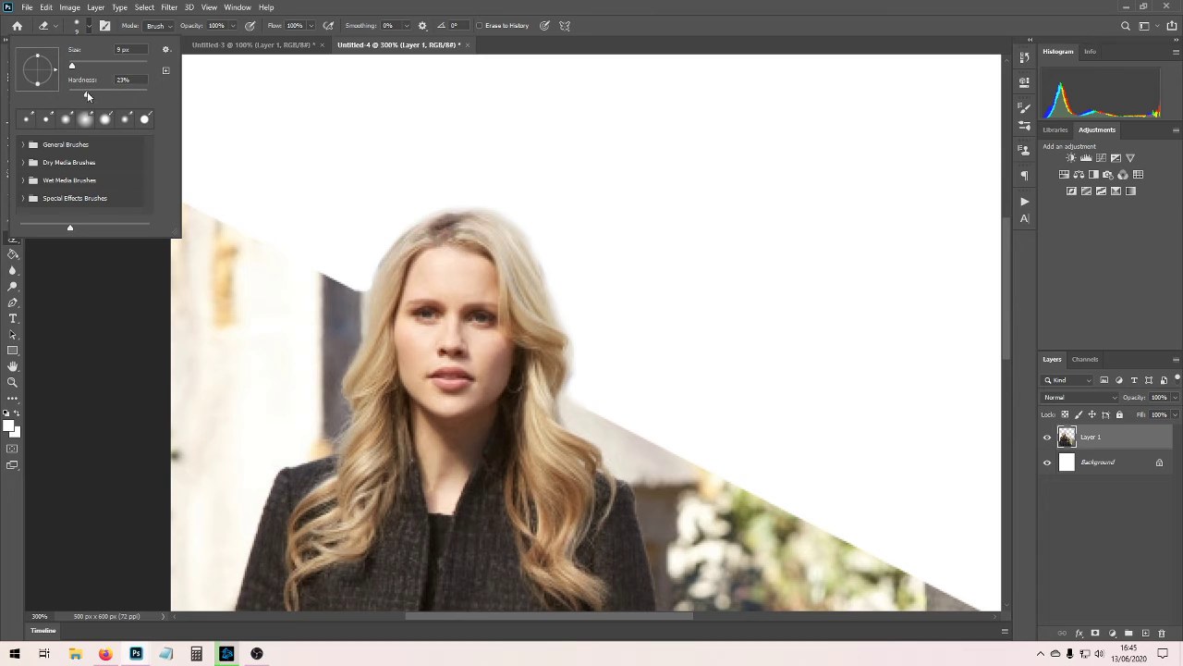
click(424, 206)
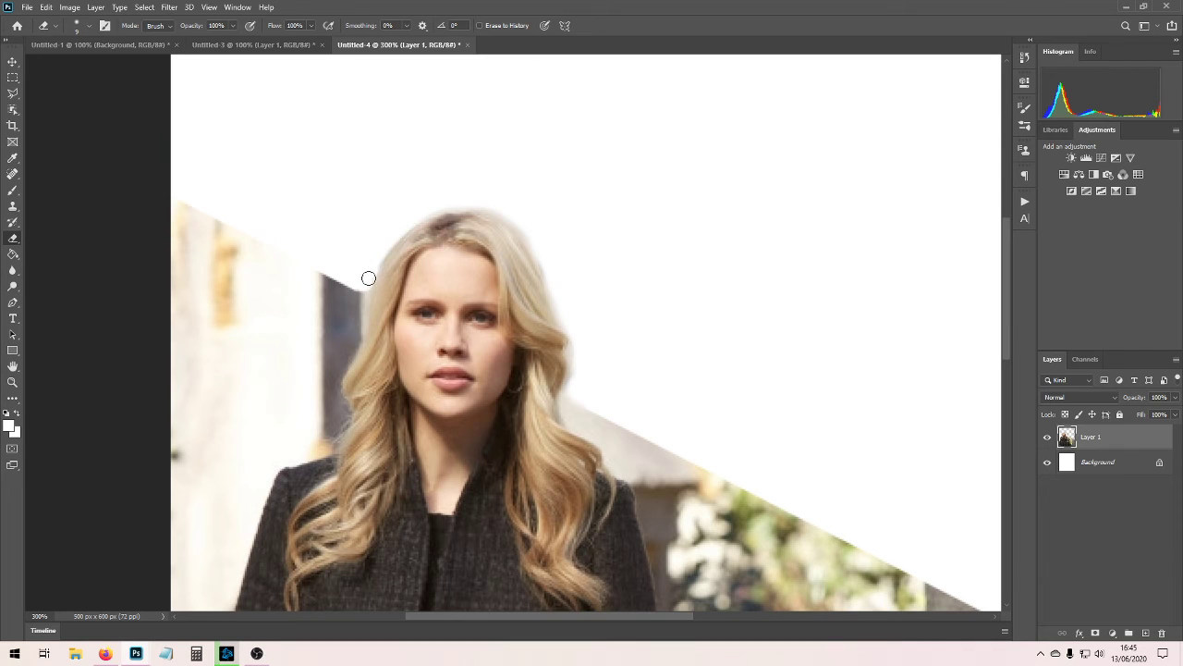
mouse_move(369, 278)
mouse_down()
mouse_move(433, 209)
mouse_move(477, 203)
mouse_move(529, 225)
mouse_move(582, 329)
mouse_move(577, 386)
mouse_move(574, 351)
mouse_up()
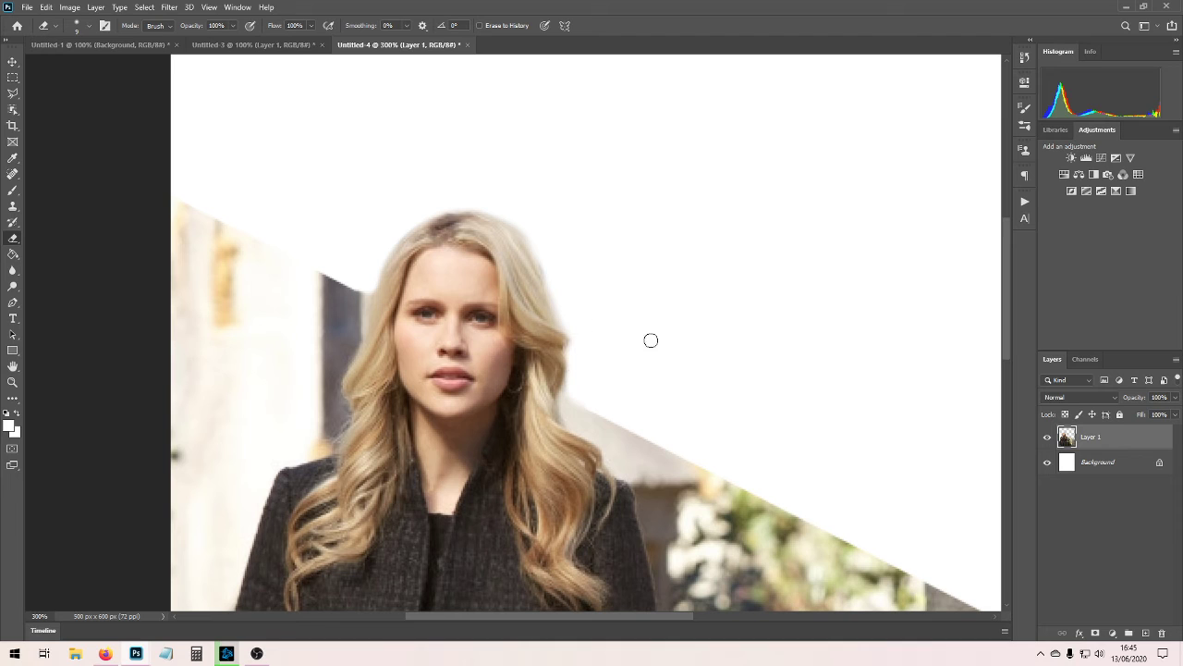
Sample a grey-beige tone from the photo and fill the Background layer with it.
key(ctrl+minus)
key(ctrl+minus)
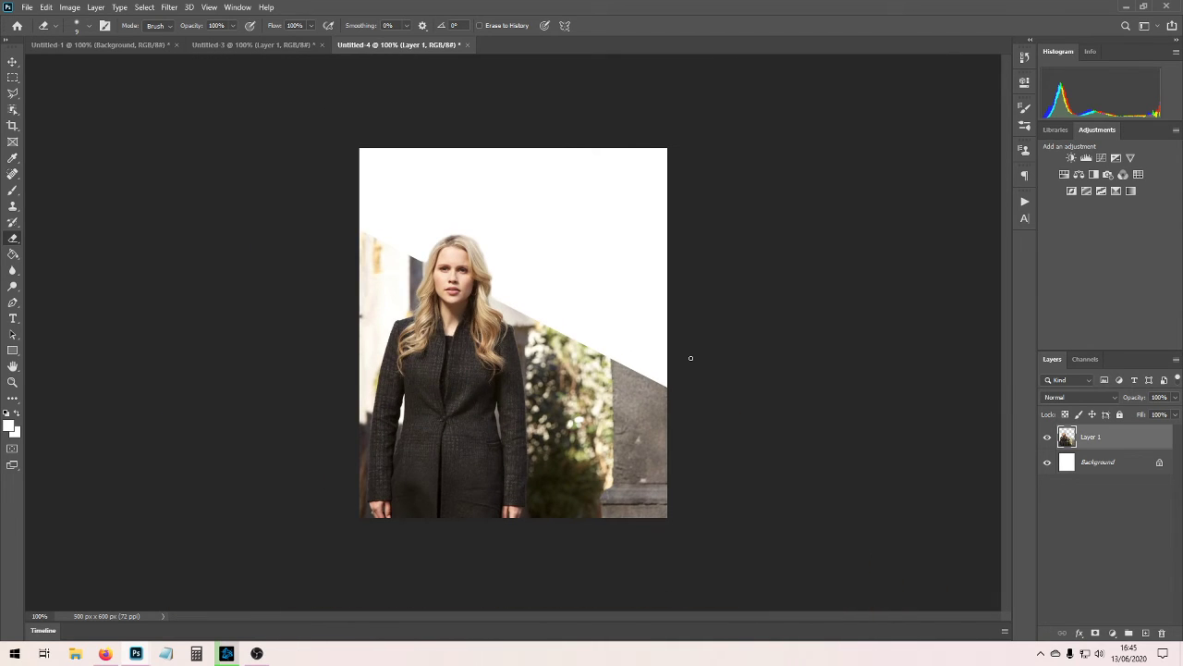
click(13, 158)
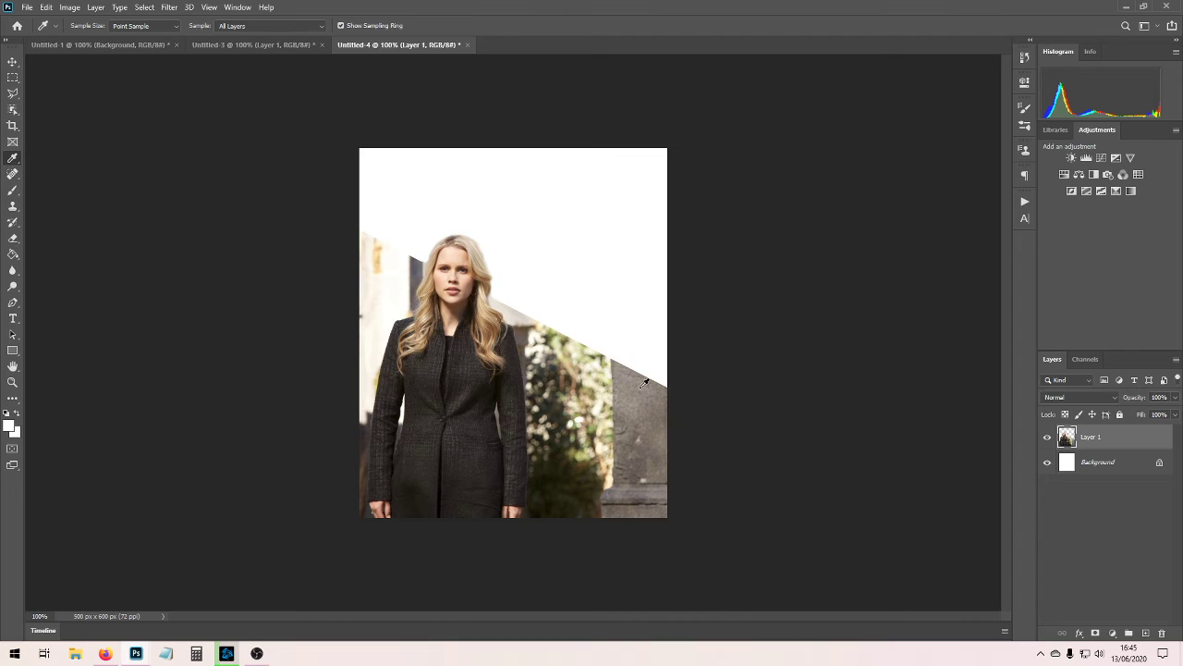
click(13, 253)
click(1101, 461)
click(582, 229)
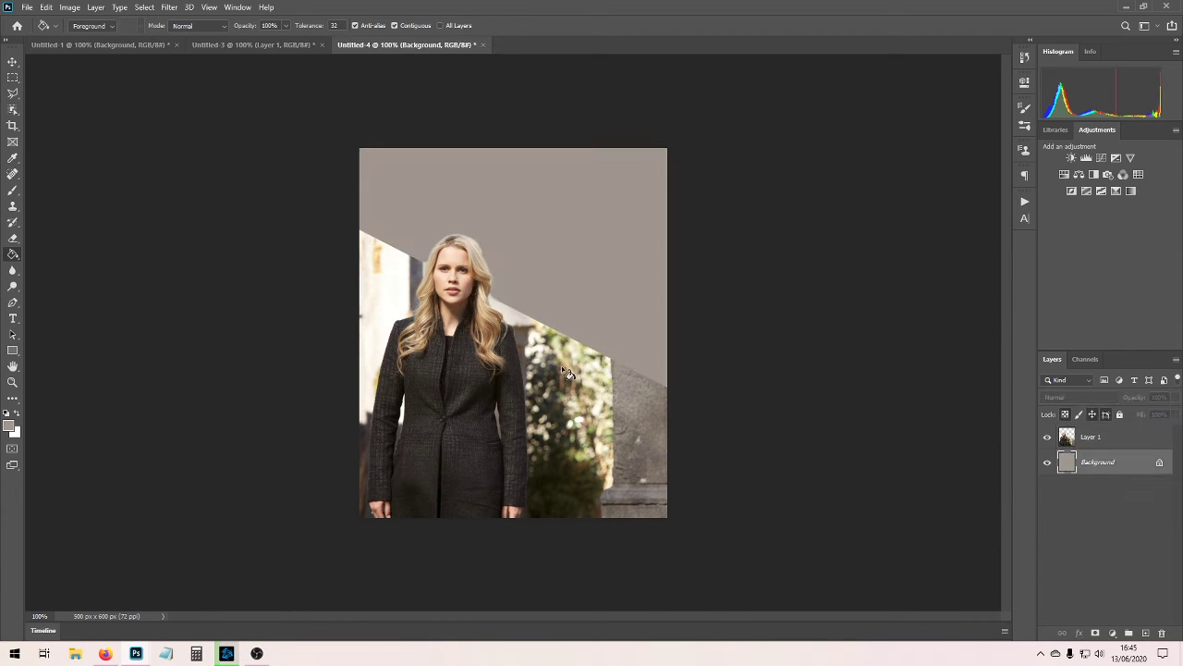
Merge the visible layers and duplicate the merged layer.
click(13, 77)
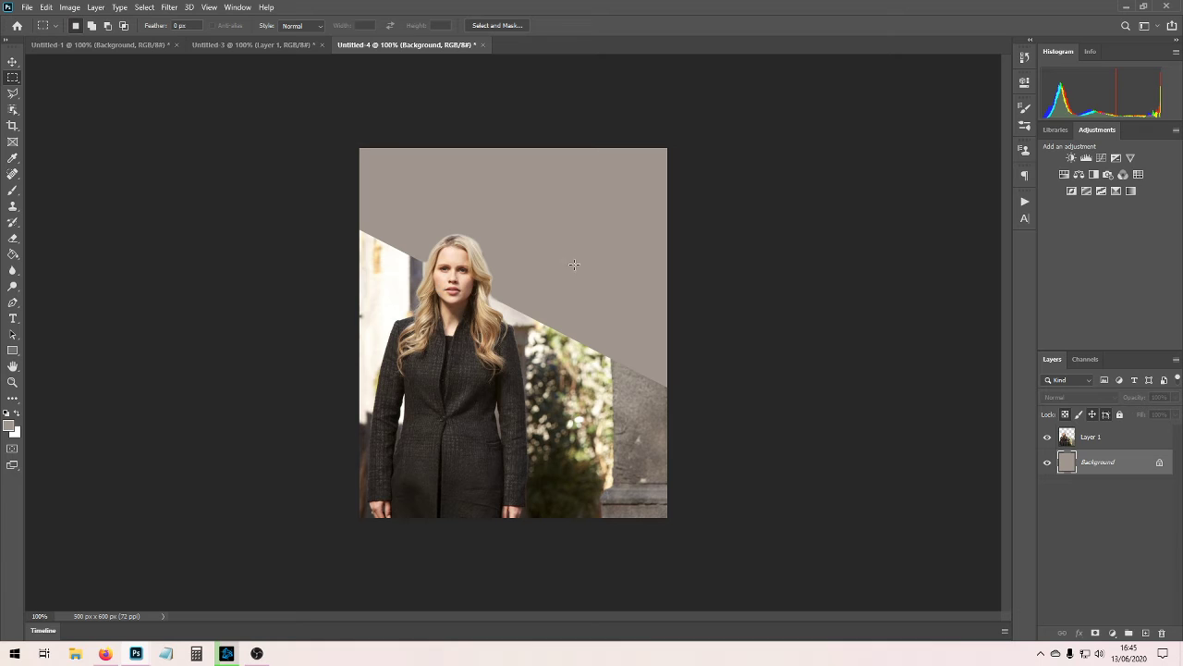
right_click(1074, 454)
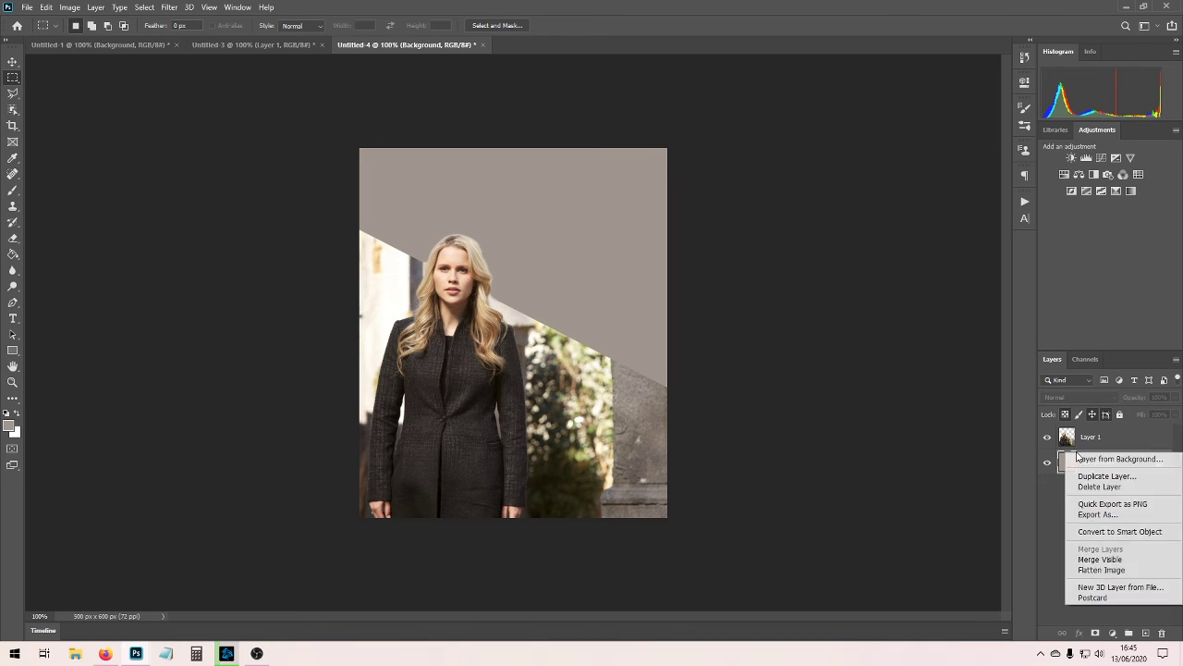
click(1100, 560)
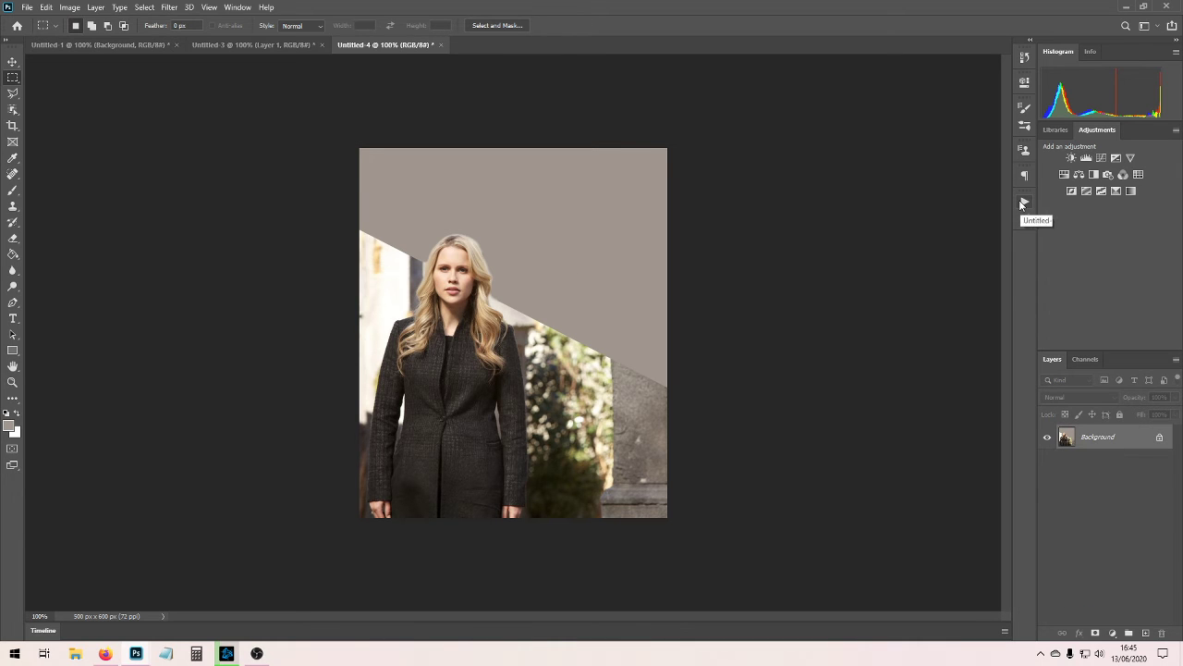
key(ctrl+j)
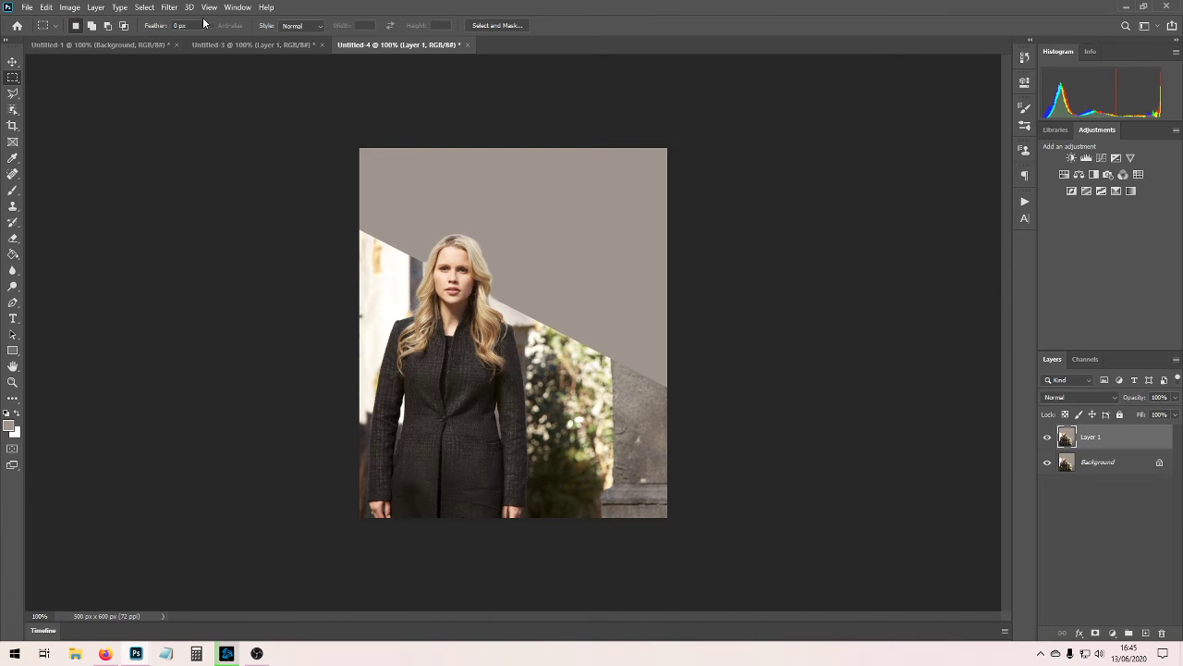
Apply a Radial Blur to the duplicated layer.
click(170, 7)
mouse_move(259, 146)
click(361, 228)
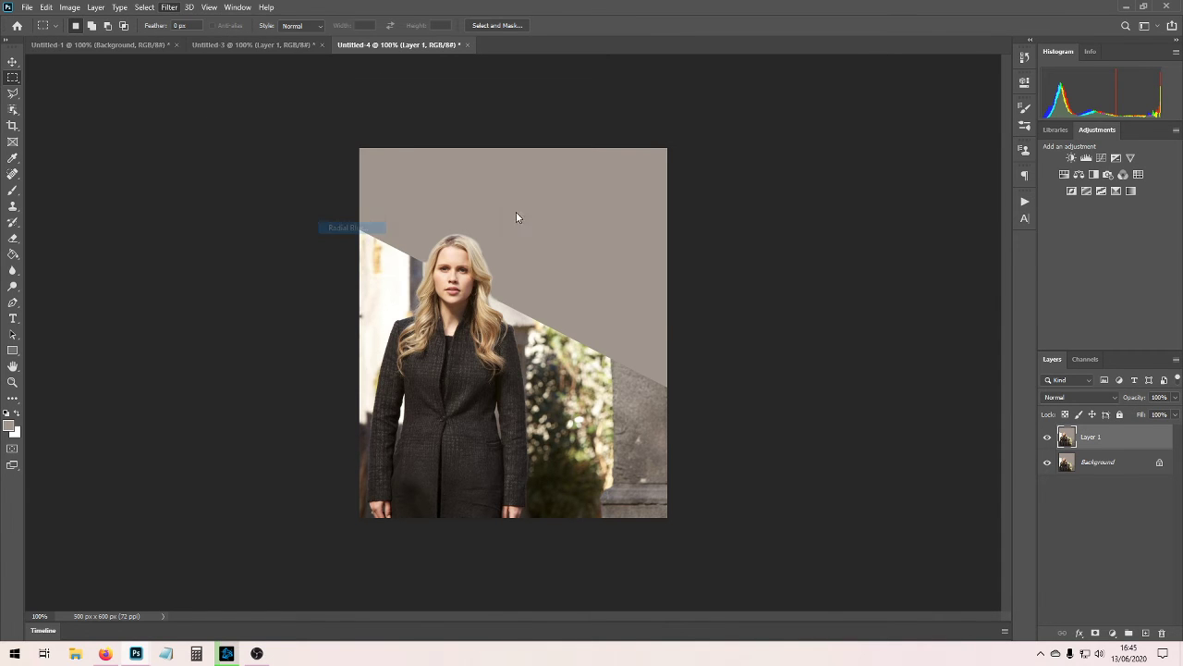
click(621, 190)
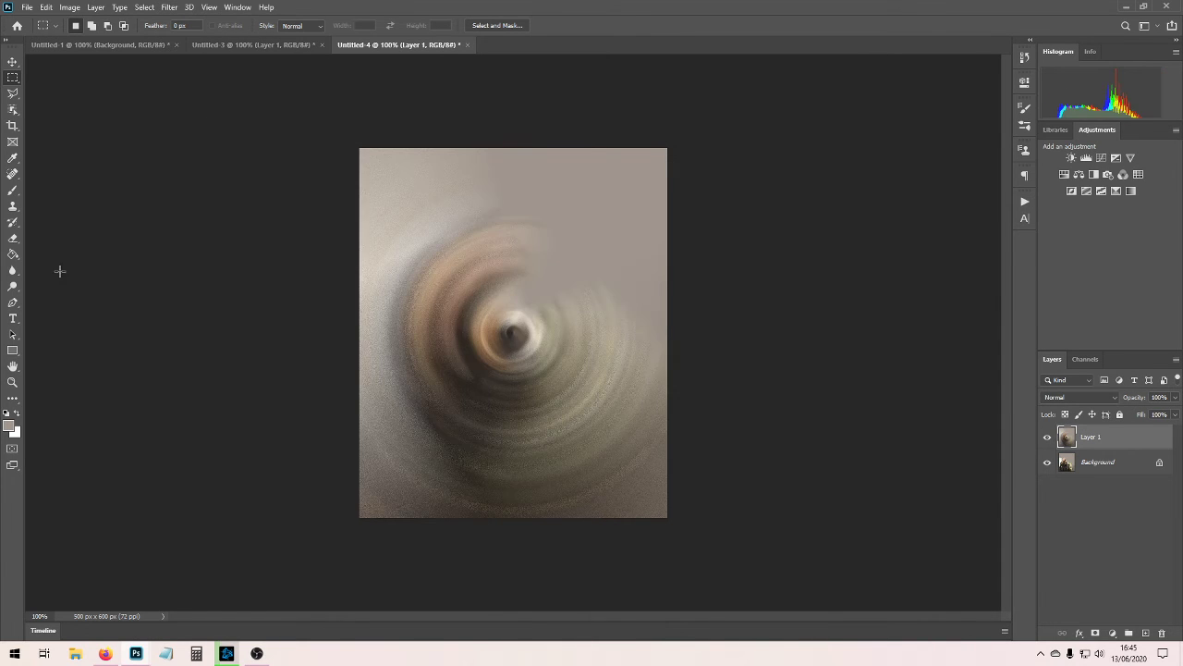
Erase the blurred layer over the woman and the area beside her with a 161 px Eraser at 19% hardness, undoing the surplus strokes.
click(12, 239)
click(89, 24)
drag(72, 68, 140, 68)
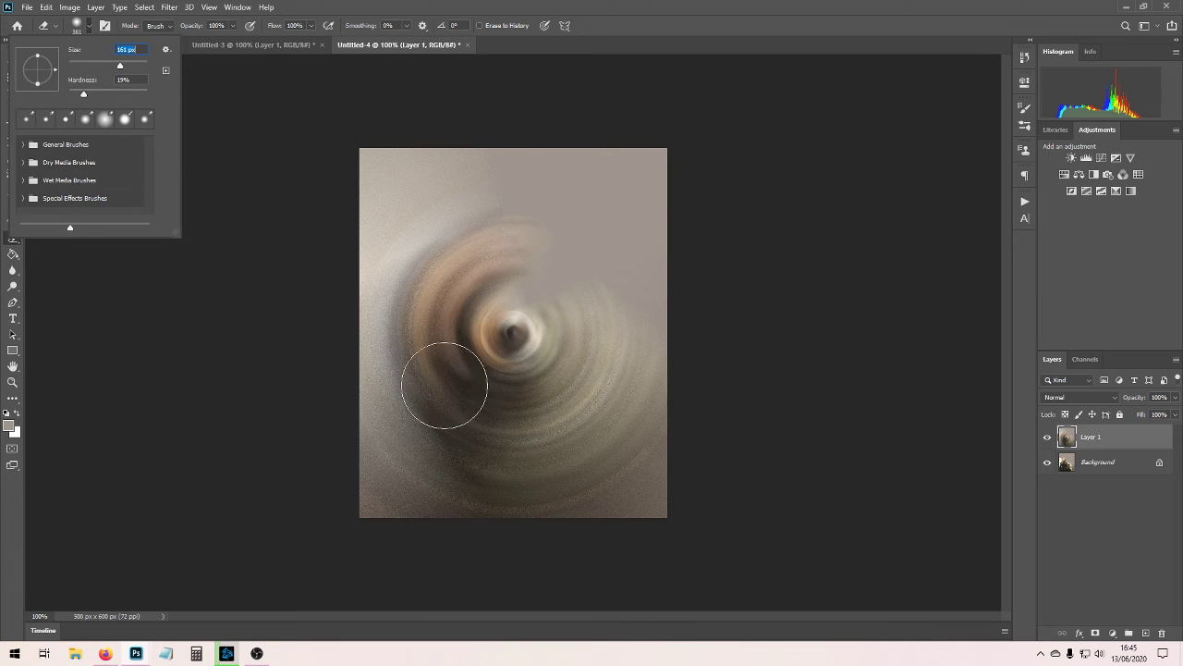
mouse_move(510, 391)
mouse_down()
mouse_move(479, 350)
mouse_move(462, 248)
mouse_move(442, 277)
mouse_move(476, 361)
mouse_move(458, 282)
mouse_move(439, 273)
mouse_move(475, 333)
mouse_move(343, 275)
mouse_move(368, 298)
mouse_move(592, 397)
mouse_move(601, 389)
mouse_move(648, 409)
mouse_move(524, 393)
mouse_move(489, 452)
mouse_move(468, 333)
mouse_move(421, 285)
mouse_move(347, 271)
mouse_move(430, 370)
mouse_move(458, 268)
mouse_move(449, 392)
mouse_move(481, 517)
mouse_move(407, 504)
mouse_up()
key(ctrl+z)
key(ctrl+z)
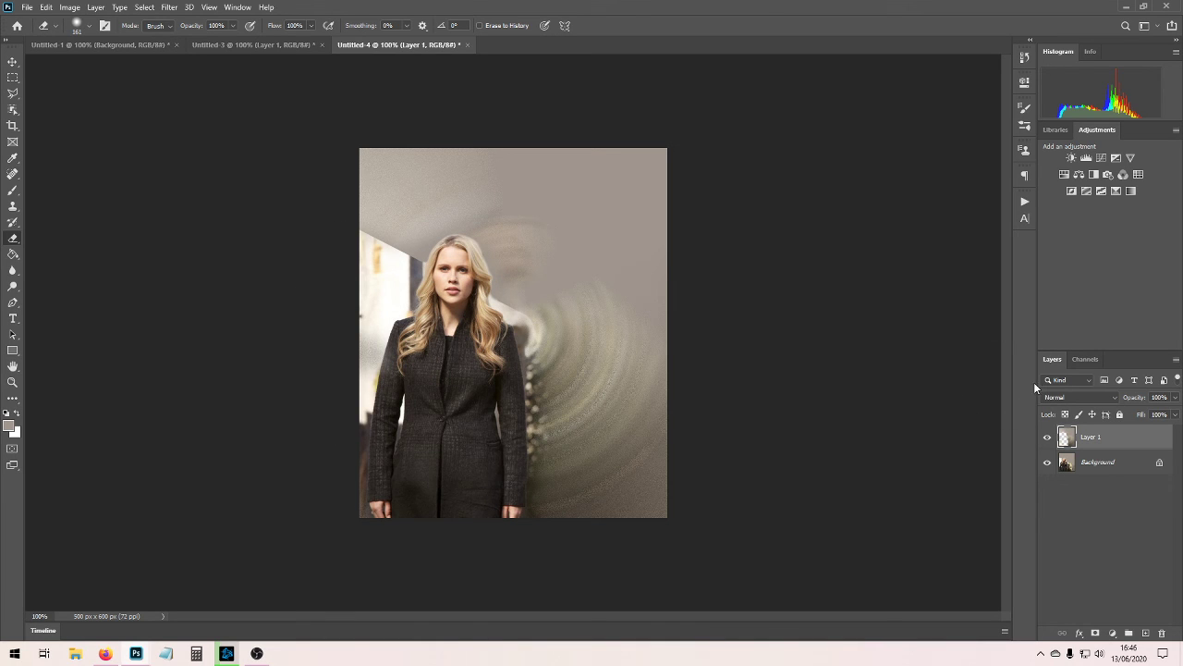
Set the blurred layer's opacity to 70% and preview other blend modes, keeping Normal.
click(1175, 398)
click(1156, 413)
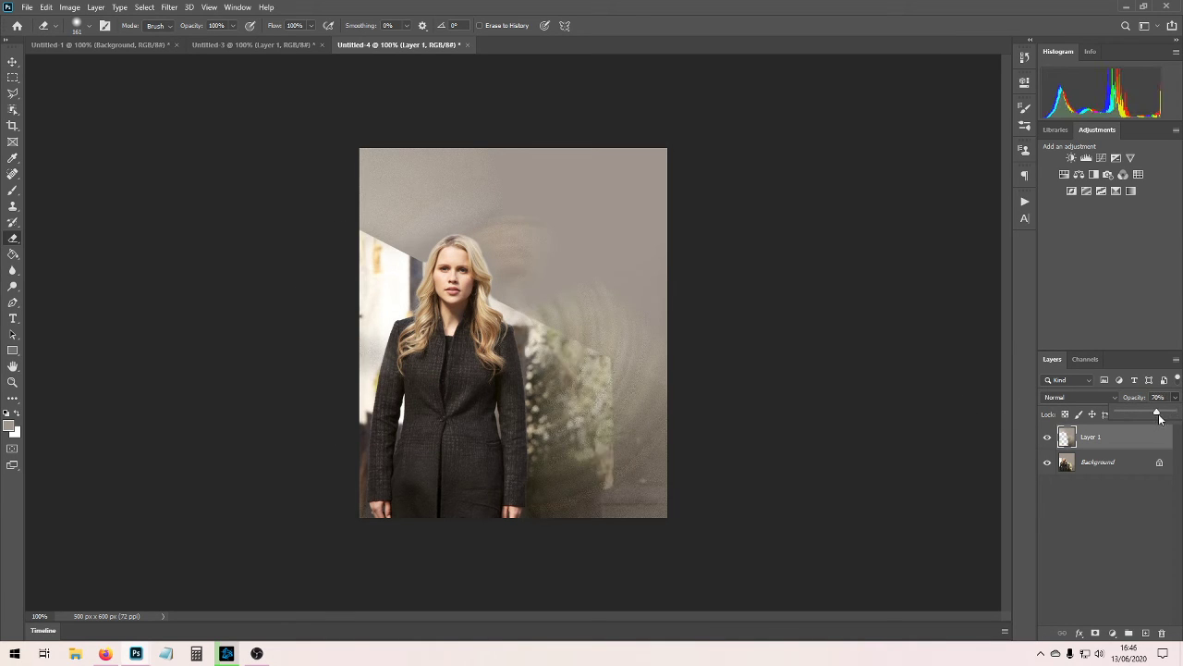
click(1093, 395)
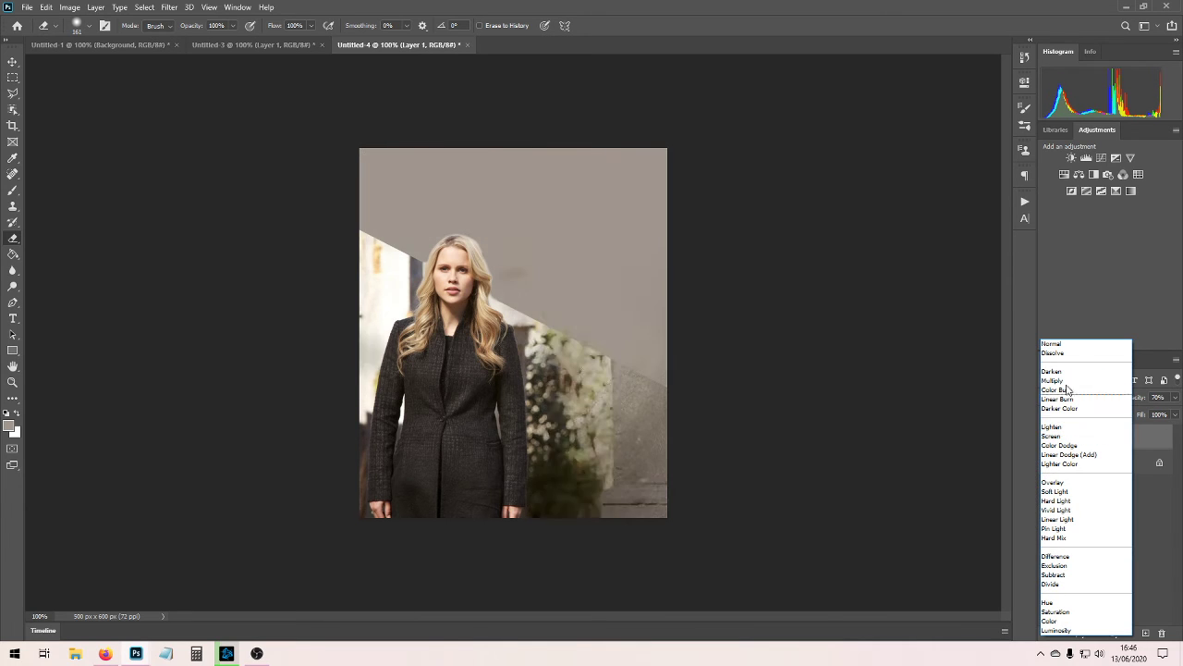
click(1052, 343)
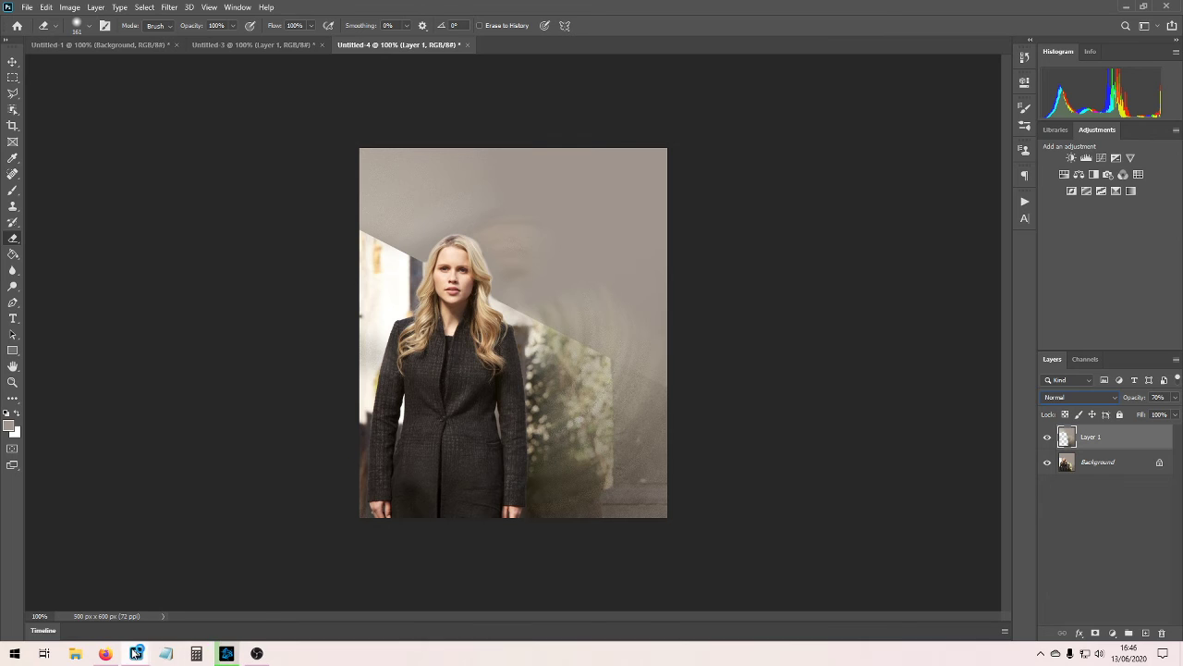
Copy the "psd #48 by x-sweetener" colouring group from its PSD file into Untitled-4, then minimise the PSD's window.
mouse_move(136, 654)
click(208, 599)
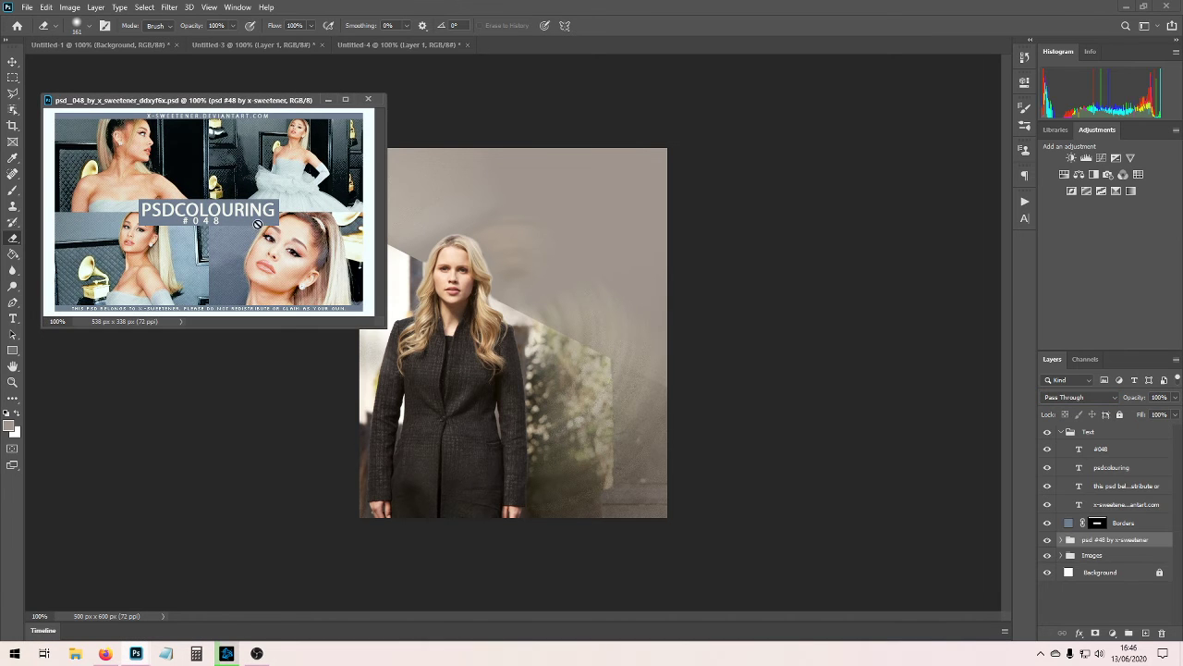
drag(1114, 540, 524, 305)
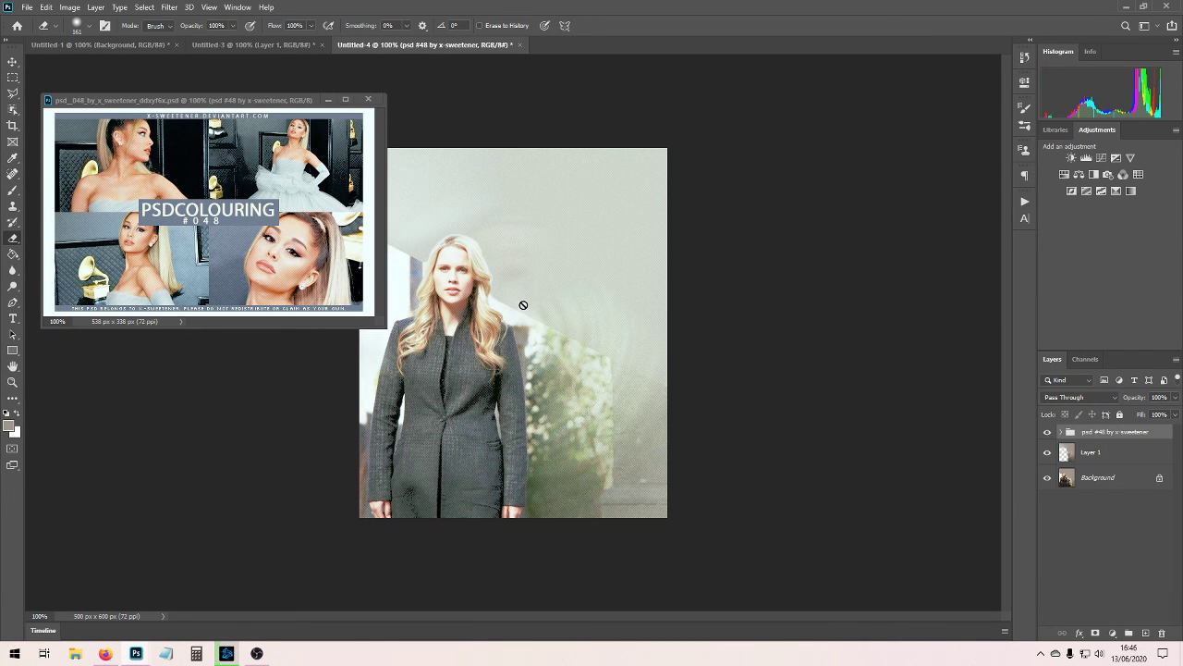
click(328, 99)
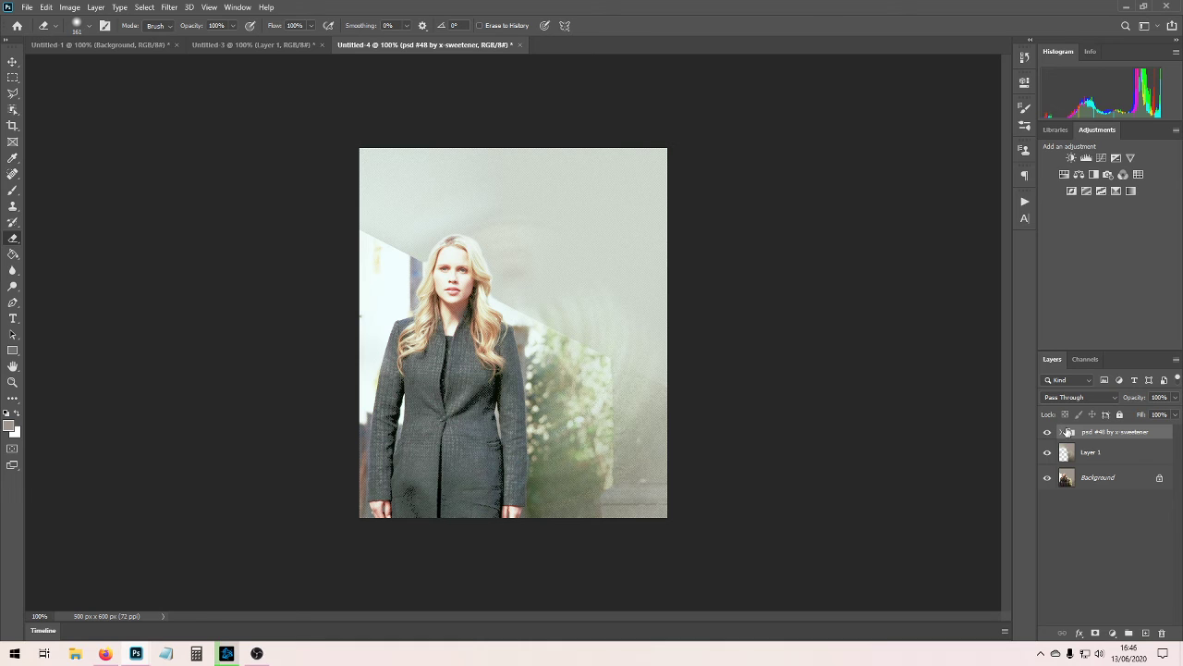
Hide Channel Mixer 1 and Threshold 1 in the colouring group after comparing its adjustments, then select the lowest Brightness/Contrast adjustment.
click(1063, 432)
click(1046, 453)
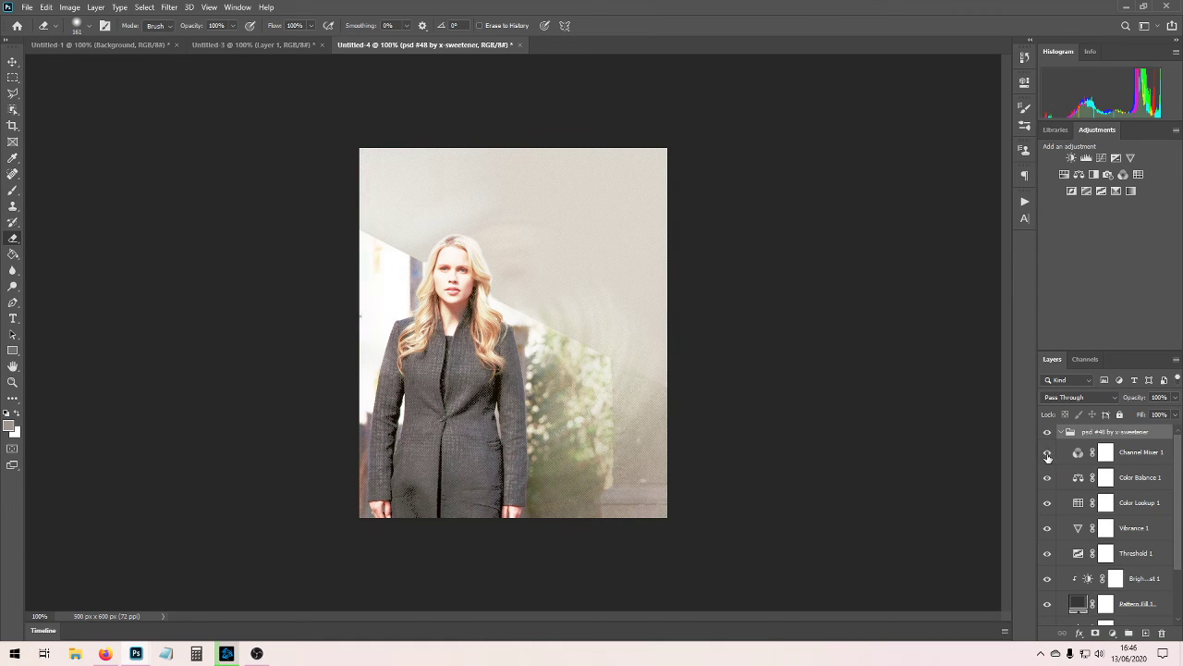
click(1047, 507)
click(1052, 530)
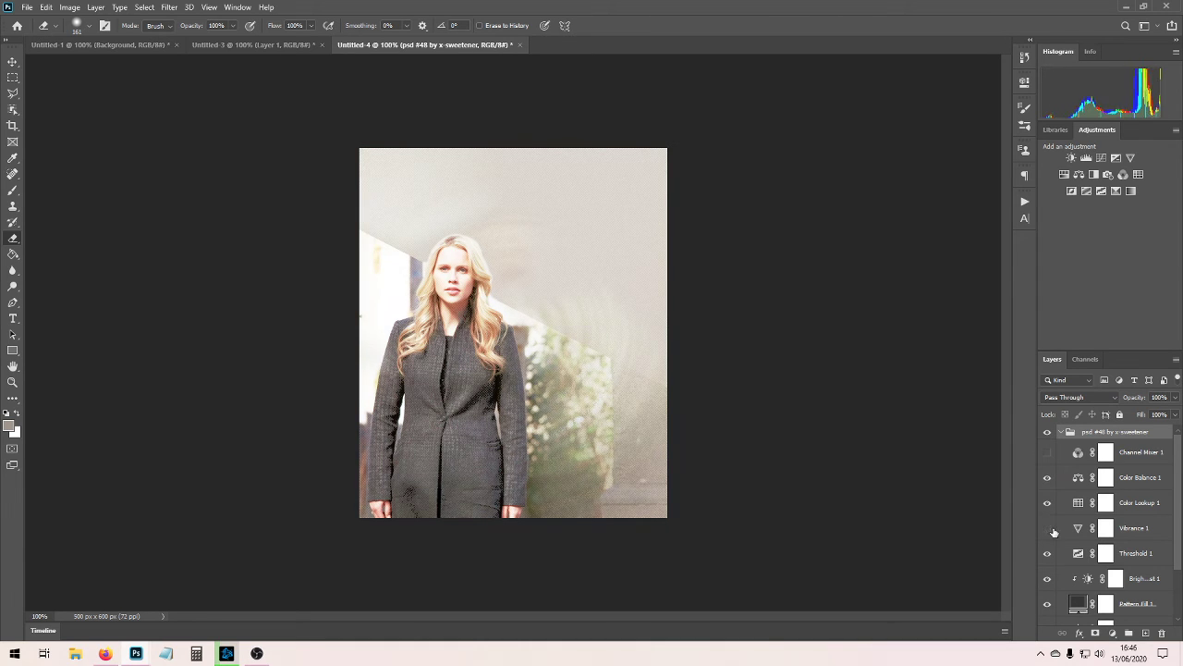
click(1052, 529)
click(1052, 555)
click(1052, 556)
click(1052, 556)
scroll(1051, 552, down, 3)
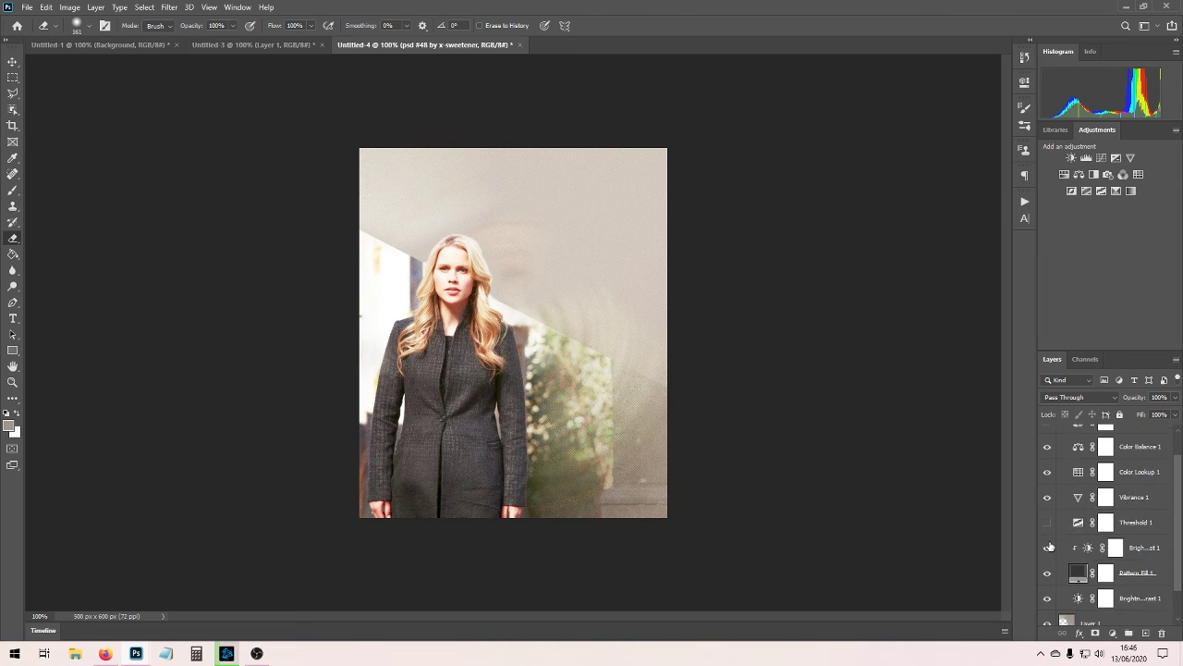
click(1050, 566)
click(1050, 567)
click(1079, 563)
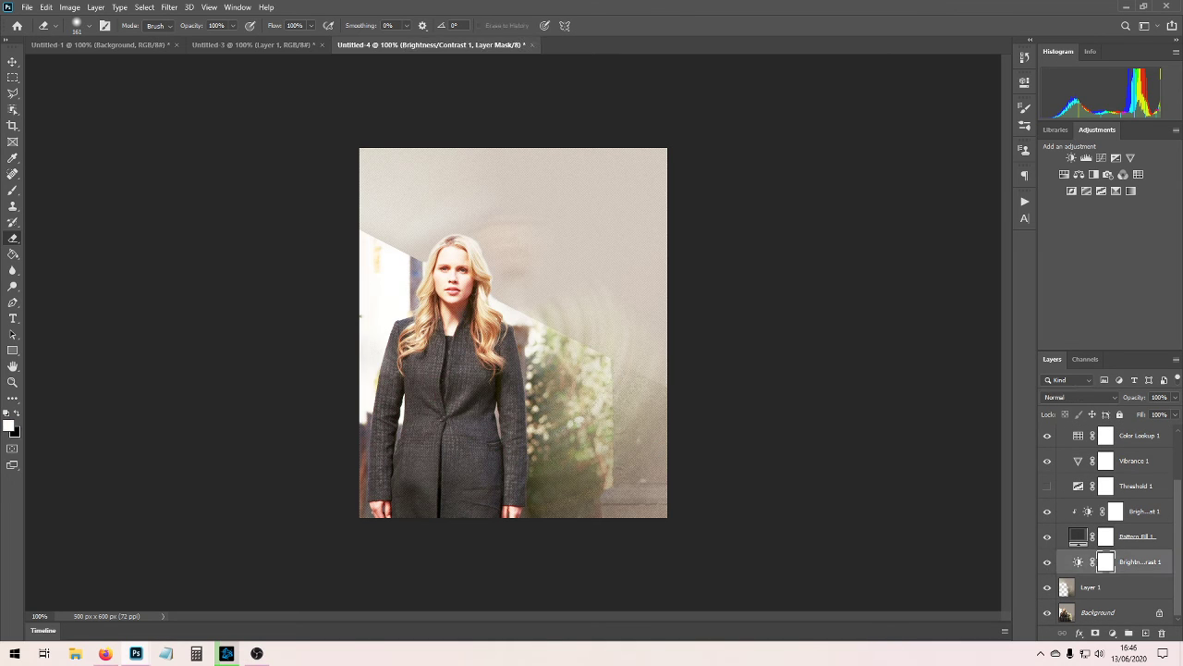
Lower the lowest Brightness/Contrast adjustment's opacity to 51% and collapse the colouring group.
click(1178, 398)
drag(1173, 411, 1146, 411)
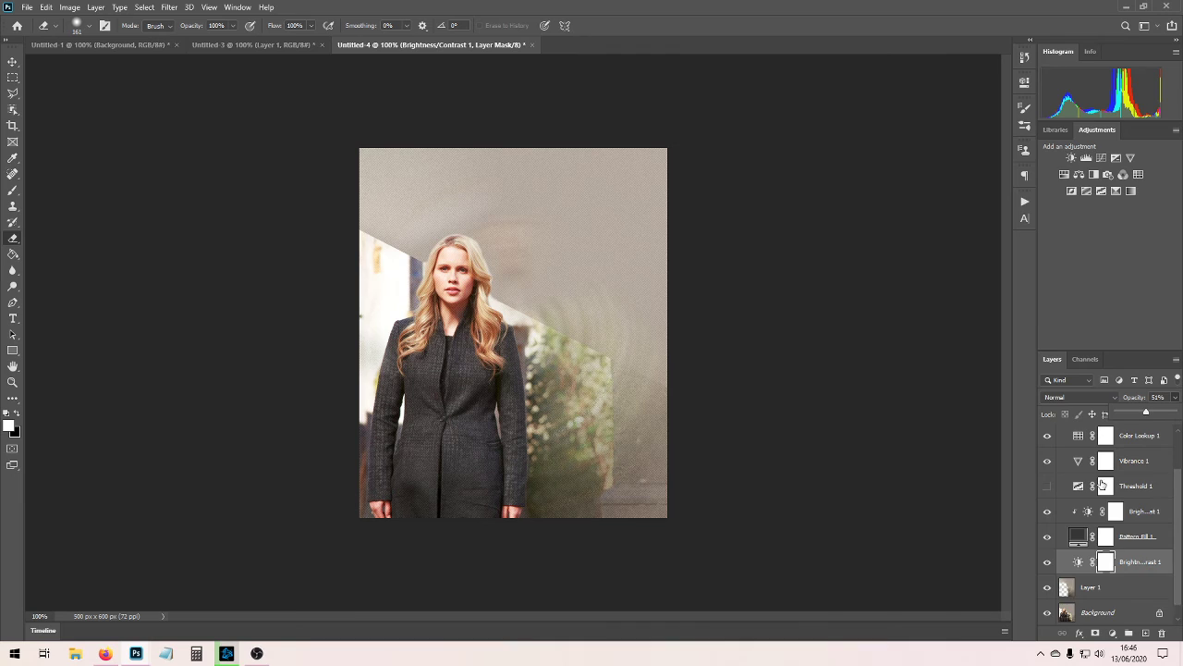
scroll(1107, 485, up, 2)
click(1060, 432)
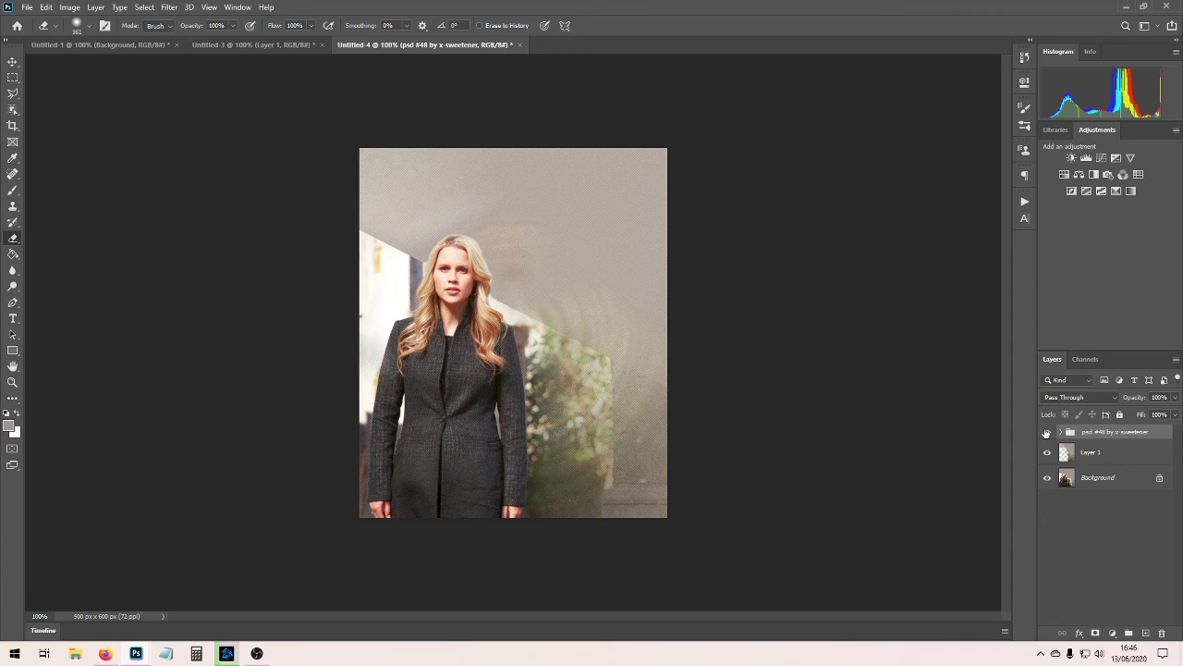
Merge Layer 1 down into the Background with the colouring group hidden, and run action 01 from the "sharpening 2019" set on it.
click(1048, 432)
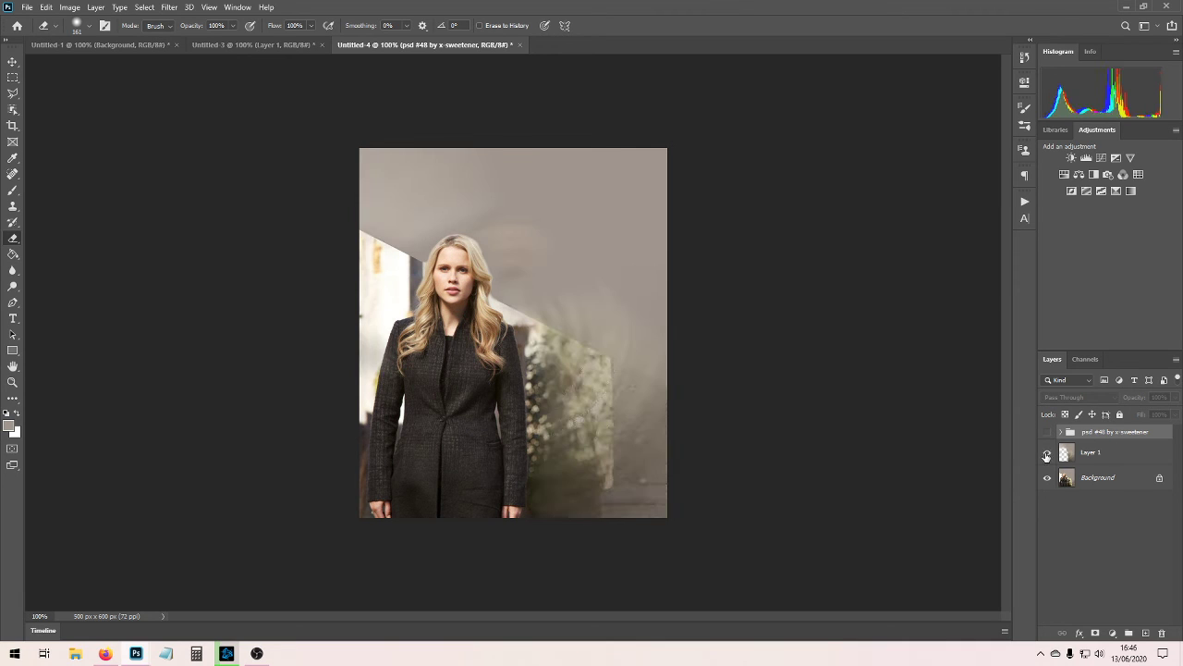
right_click(1077, 452)
click(1097, 583)
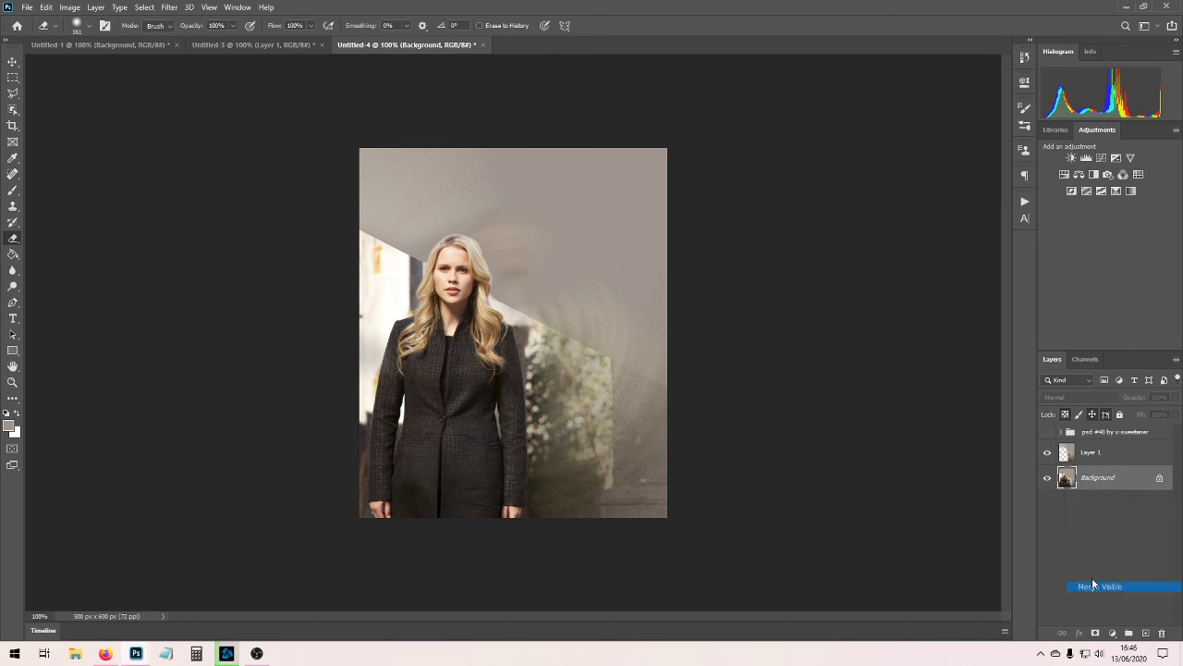
click(1024, 201)
click(937, 439)
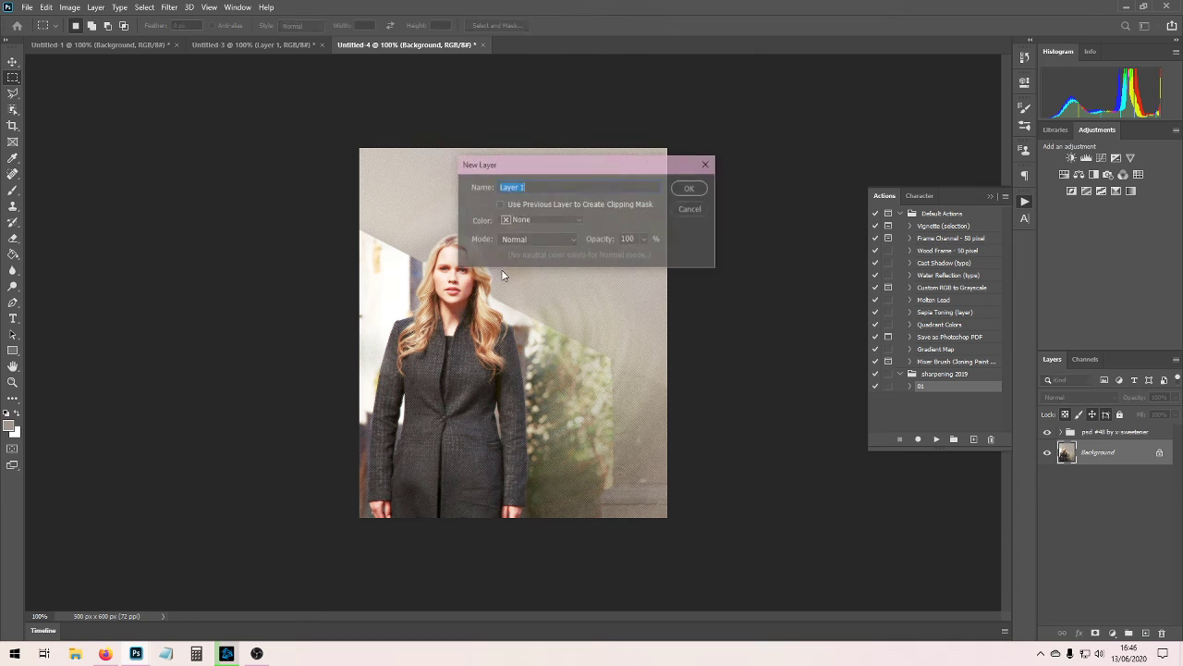
Try a centred 35 px stroke in the beige-grey foreground colour around the whole canvas on a new layer and undo it.
right_click(501, 269)
click(528, 434)
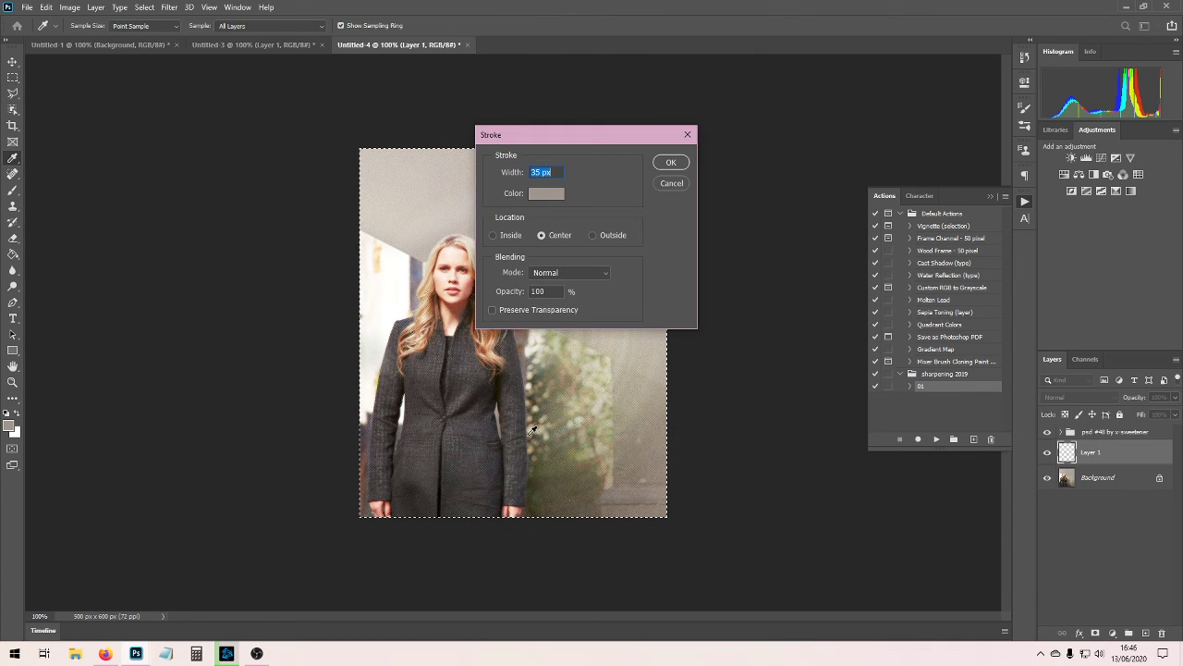
key(Return)
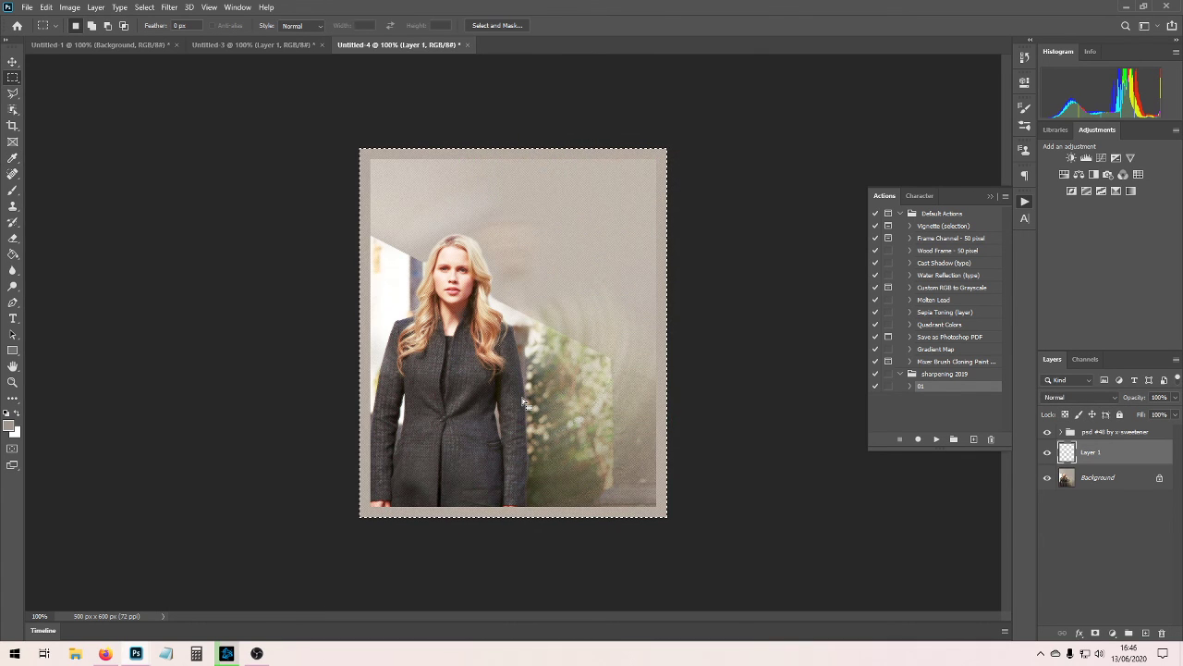
key(ctrl+z)
Stroke the canvas selection on Layer 1 with a centred 35 px white (ffffff) border and move that layer above the colouring group.
right_click(513, 305)
click(563, 467)
click(557, 194)
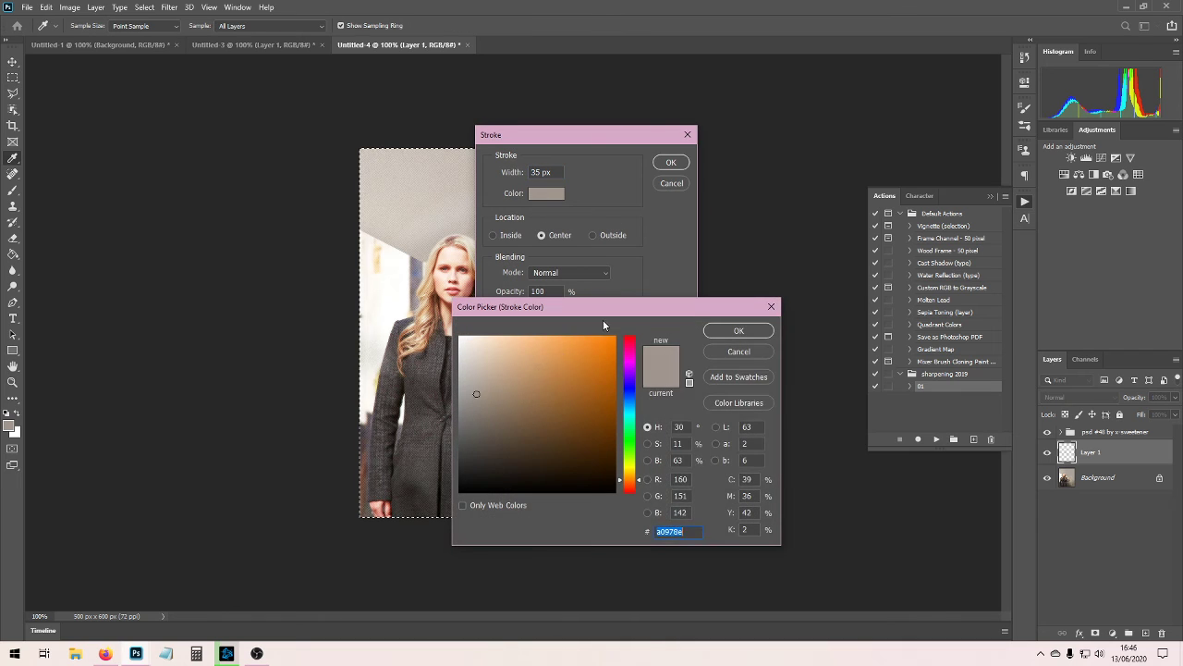
text(ffffff)
click(727, 334)
click(678, 162)
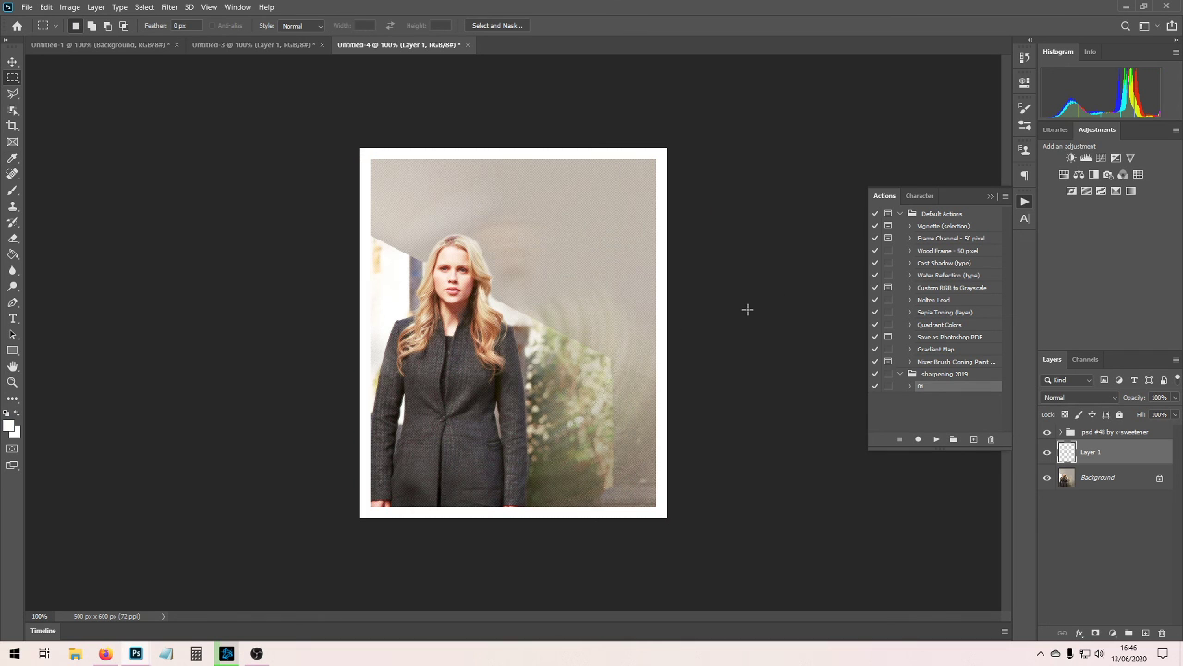
drag(1104, 455, 1100, 427)
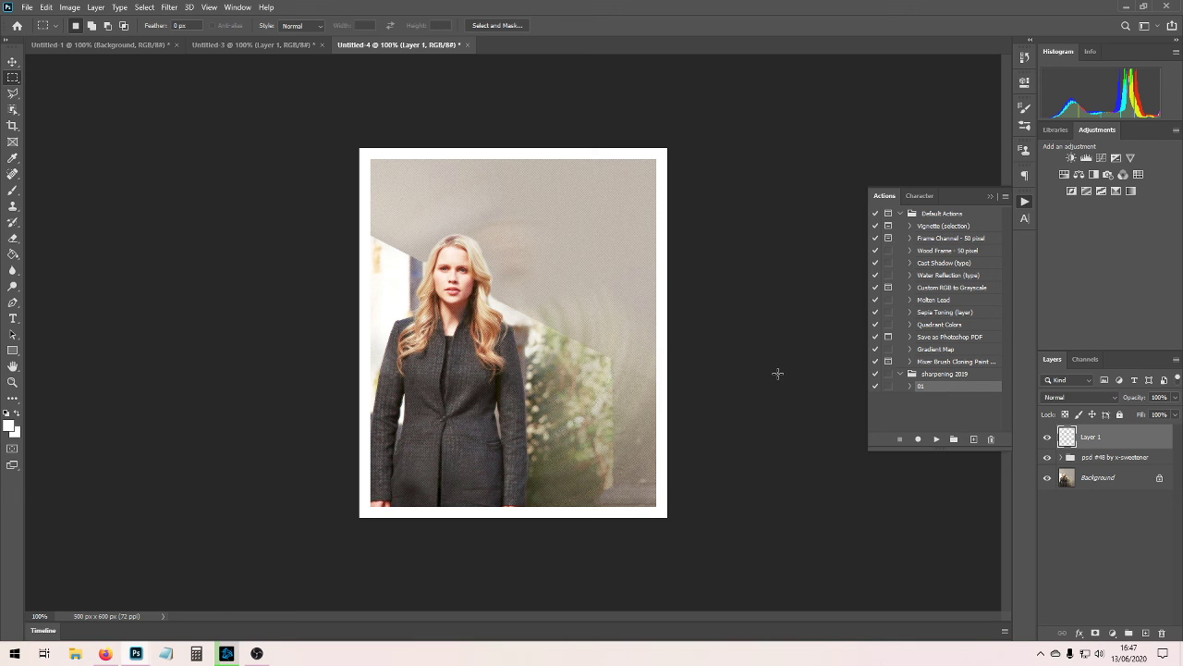
Compare Untitled-3 with Untitled-4 and close the Untitled-3 document without saving it.
click(274, 45)
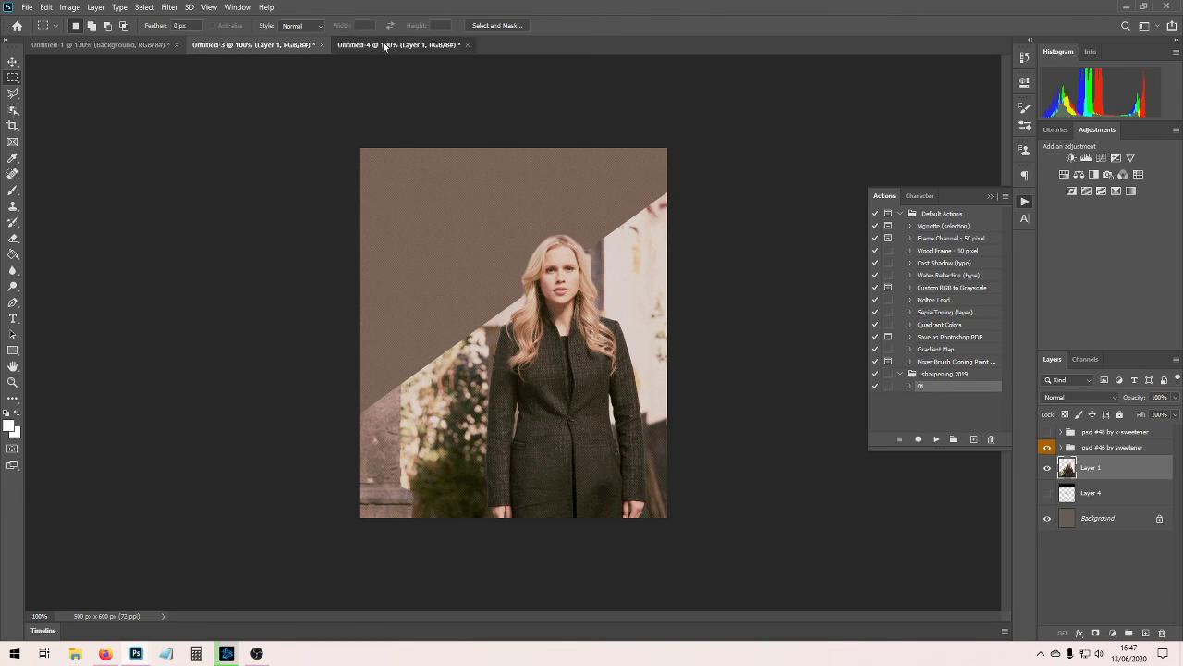
click(384, 46)
click(273, 50)
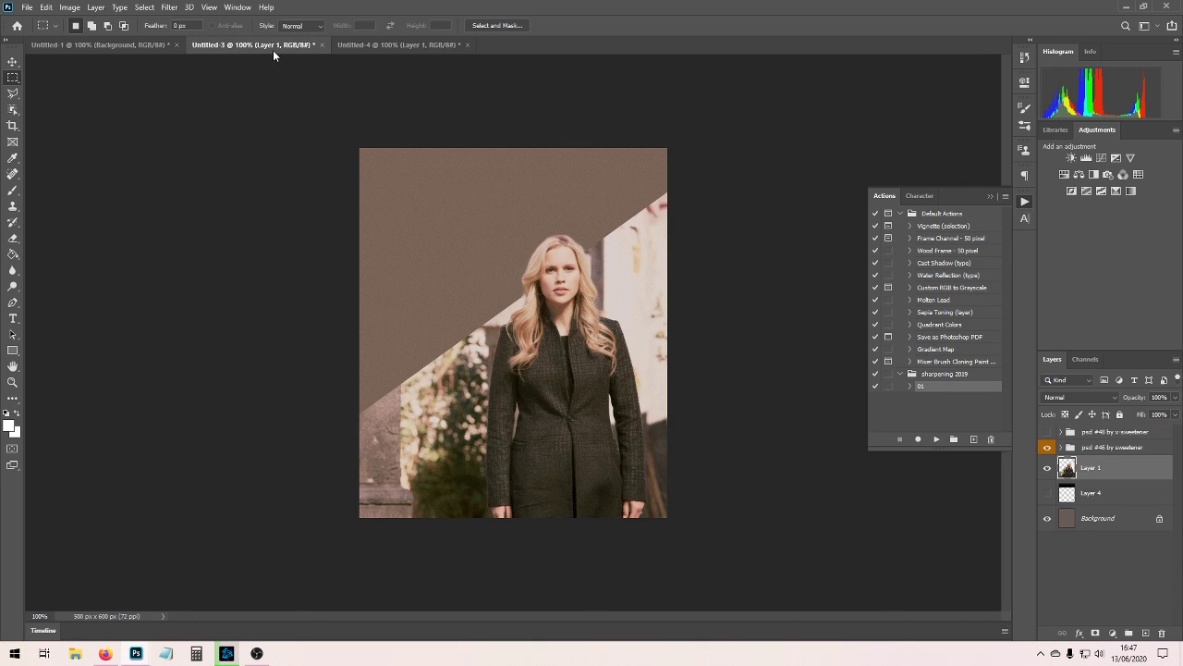
click(323, 45)
click(585, 243)
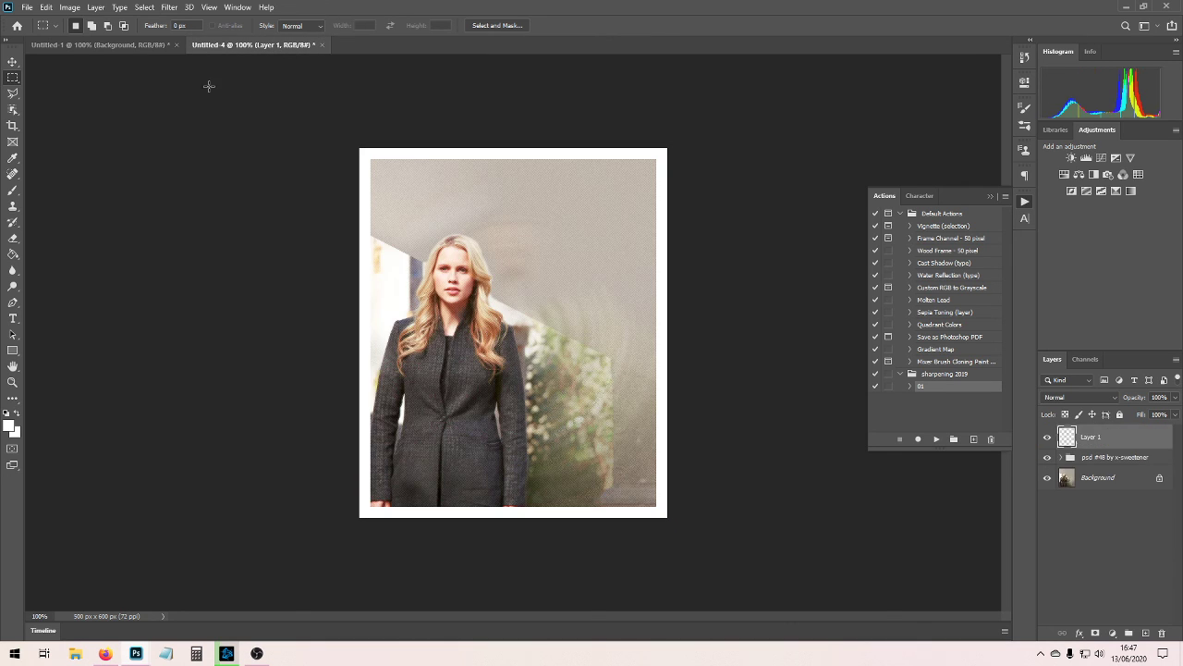
Compare the Untitled-1 graphic with the white-bordered Untitled-4 graphic.
click(115, 49)
click(257, 48)
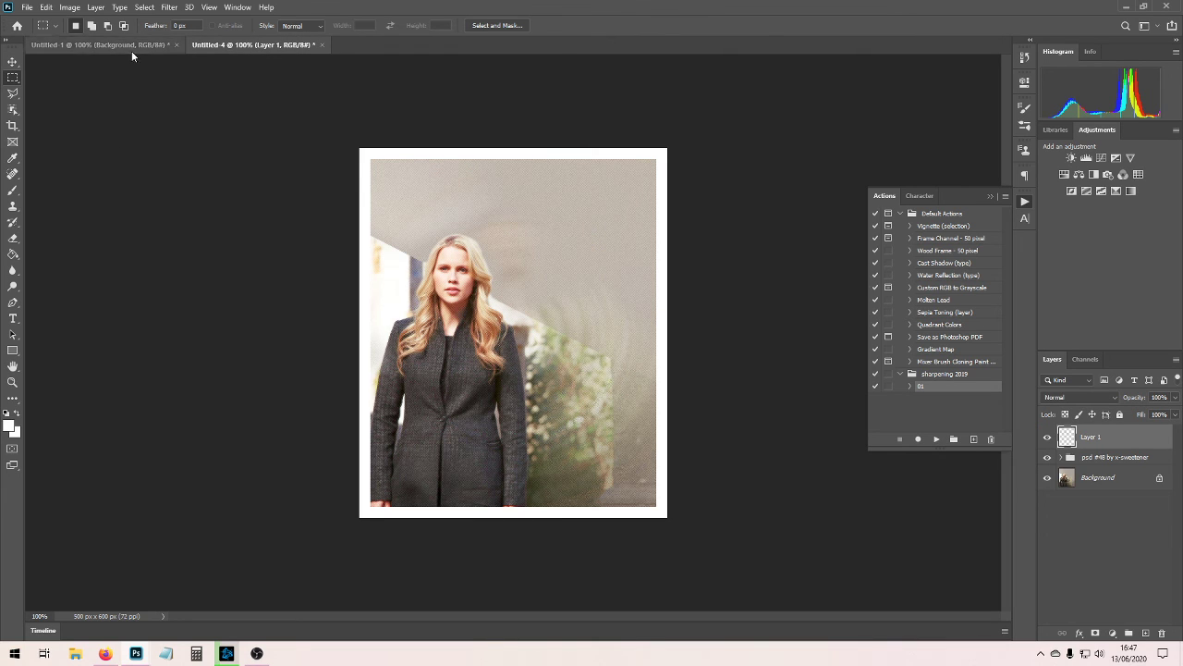
click(132, 46)
click(247, 47)
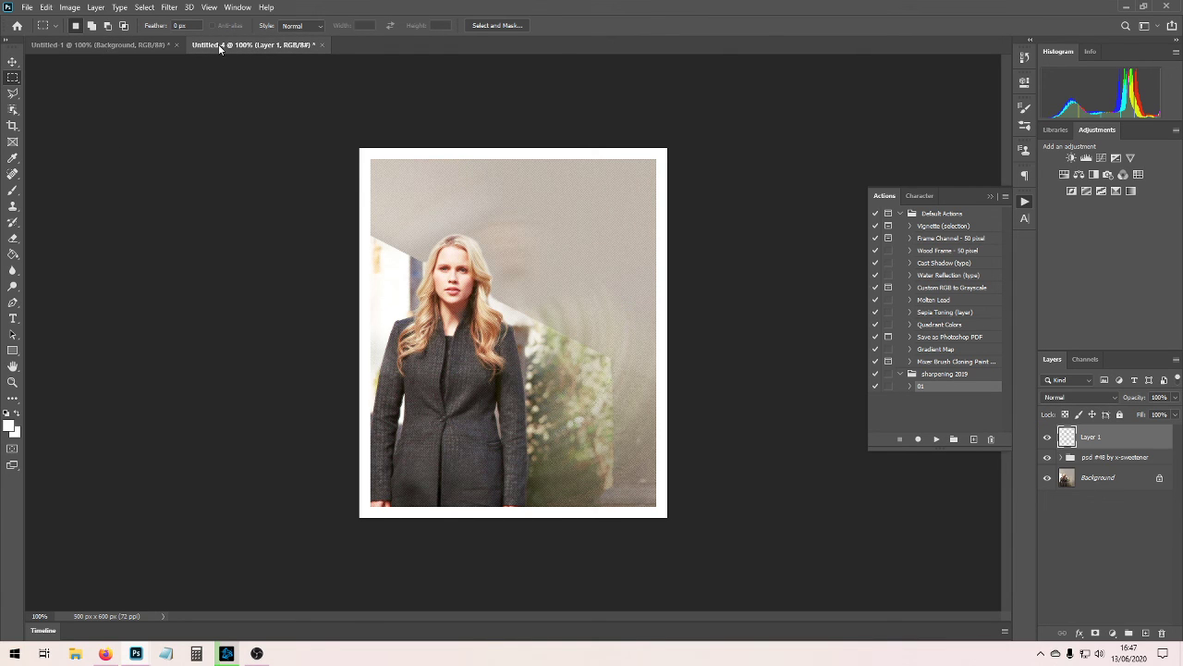